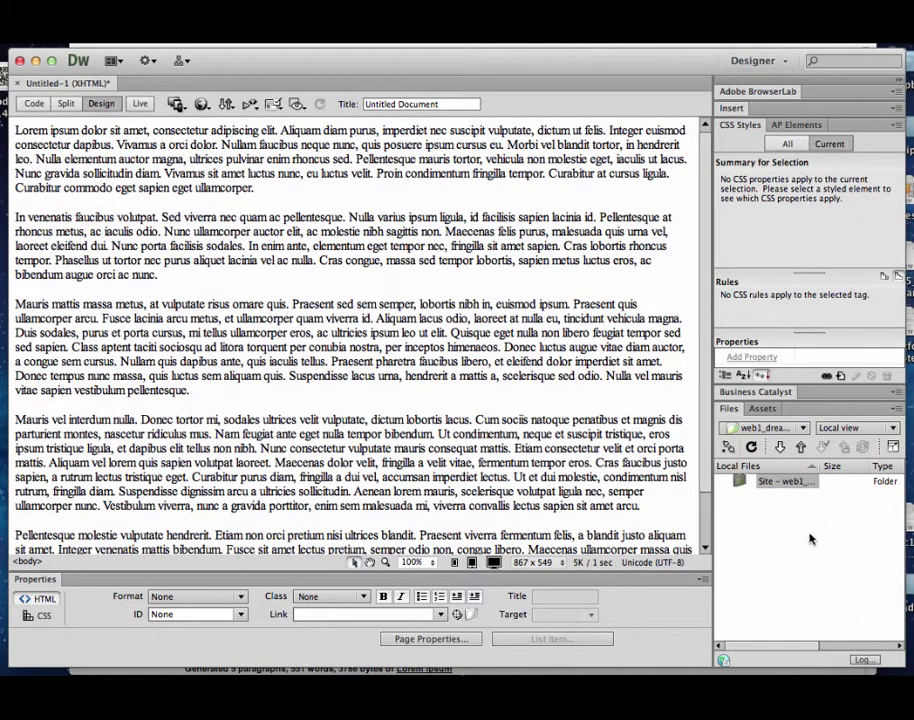
Step: Save the untitled page as index.html in the demo3 folder
{"action": "left_click", "coordinate": [788, 484]}
{"action": "scroll", "coordinate": [705, 283], "scroll_direction": "down", "scroll_amount": 2}
{"action": "scroll", "coordinate": [700, 260], "scroll_direction": "up", "scroll_amount": 2}
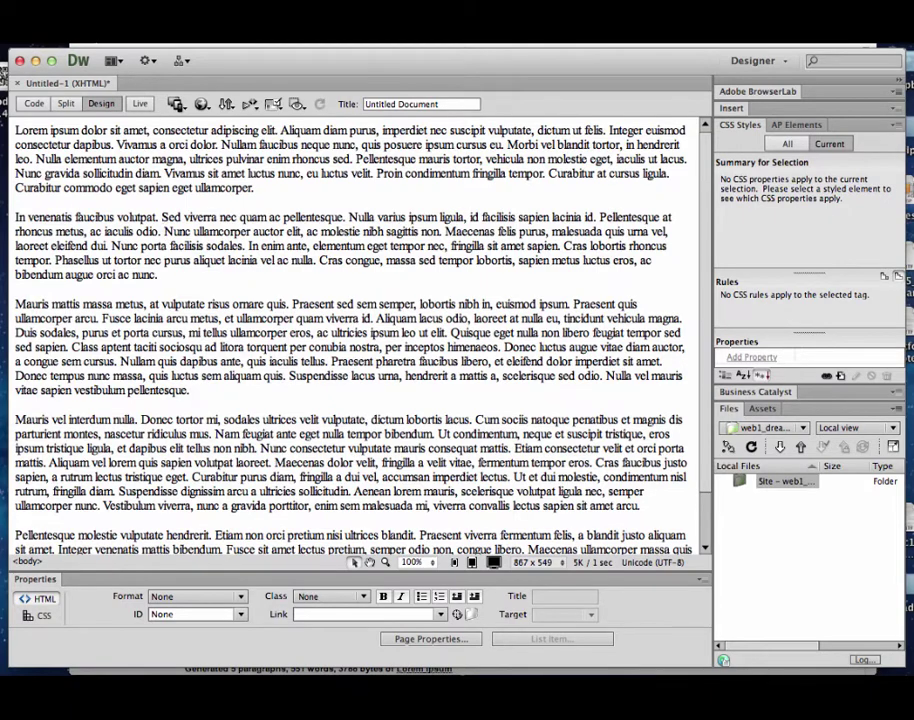
{"action": "left_click", "coordinate": [42, 32]}
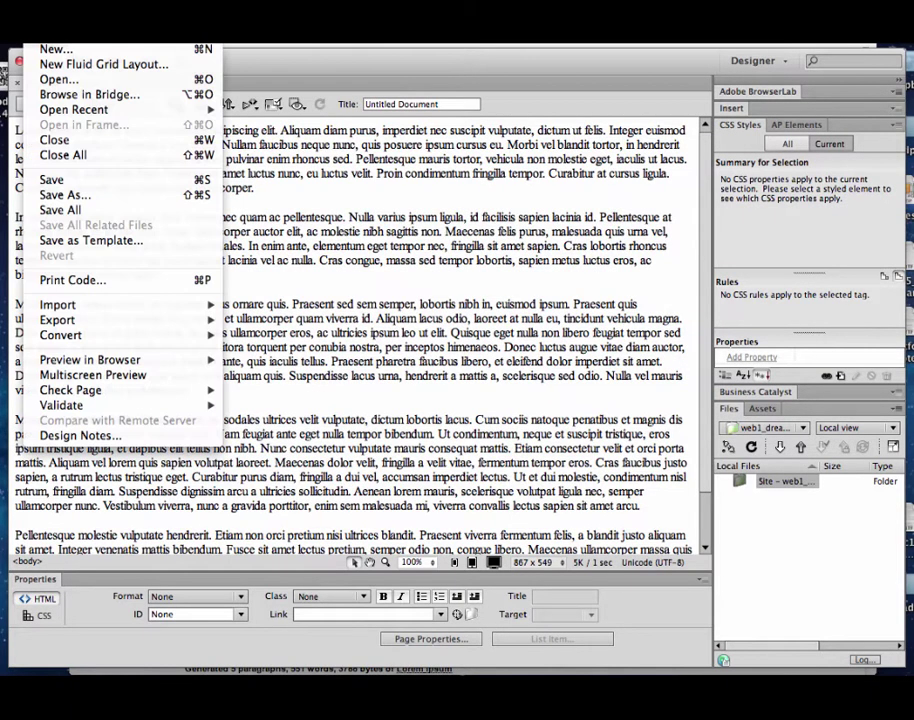
{"action": "left_click", "coordinate": [70, 196]}
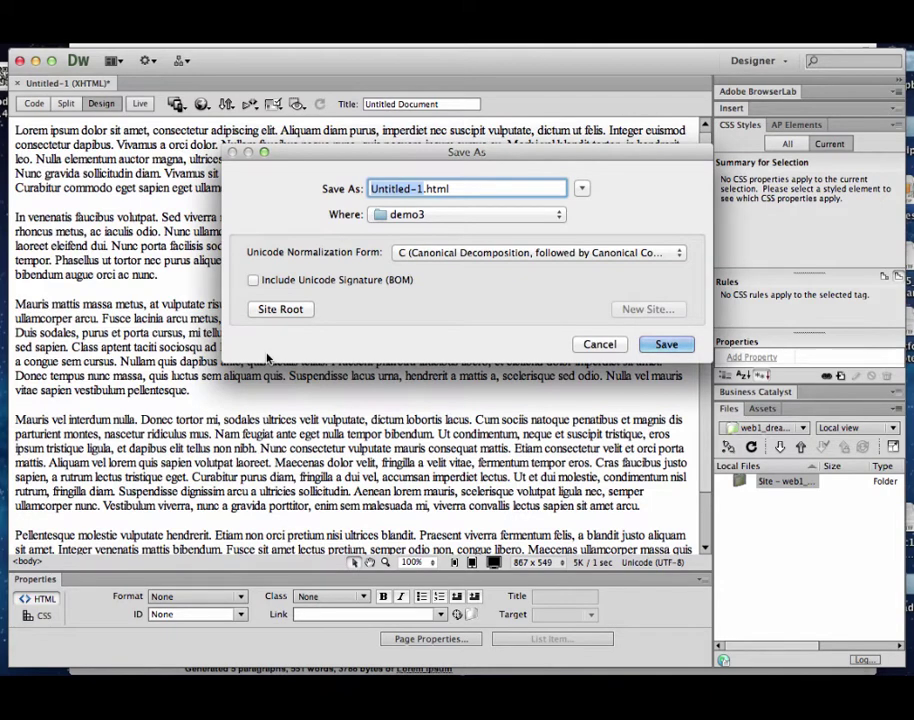
{"action": "type", "text": "index"}
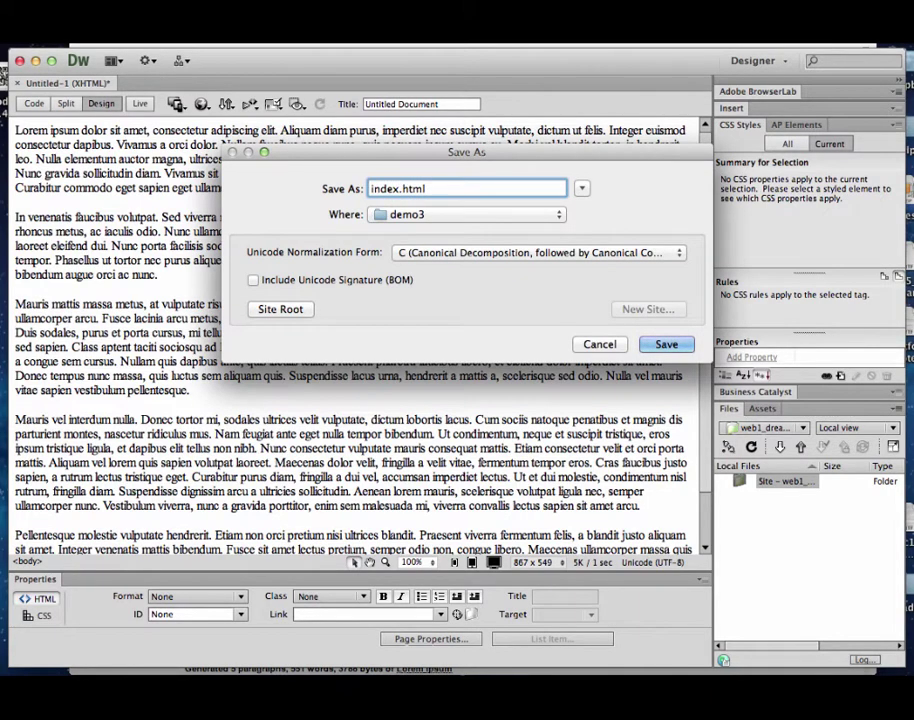
{"action": "key", "text": "Return"}
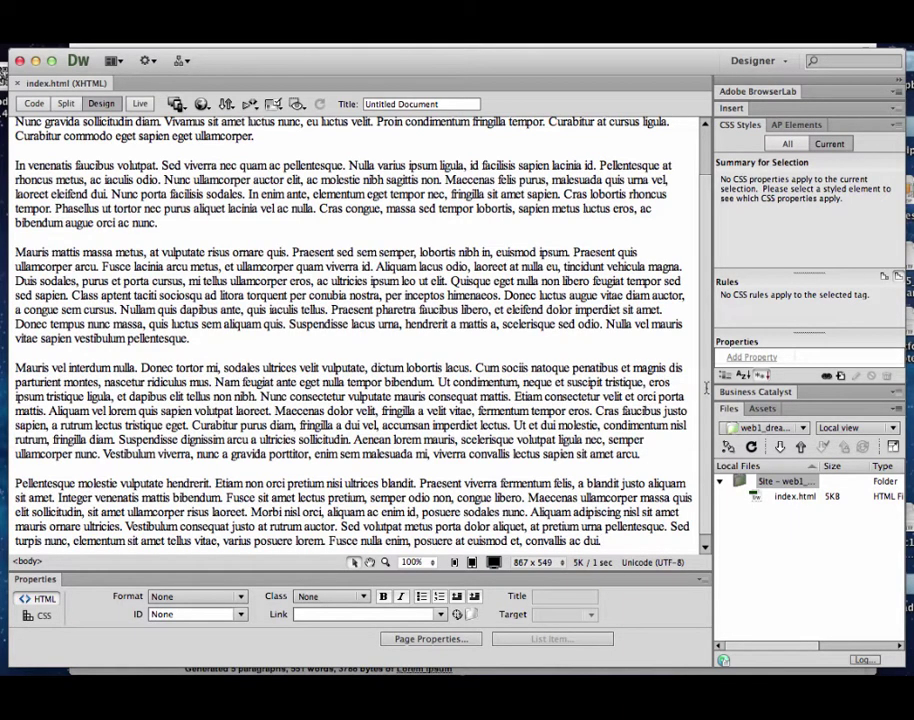
Step: Examine the paragraph tags around the first text block in the source code, and return to the design view
{"action": "scroll", "coordinate": [504, 215], "scroll_direction": "up", "scroll_amount": 2}
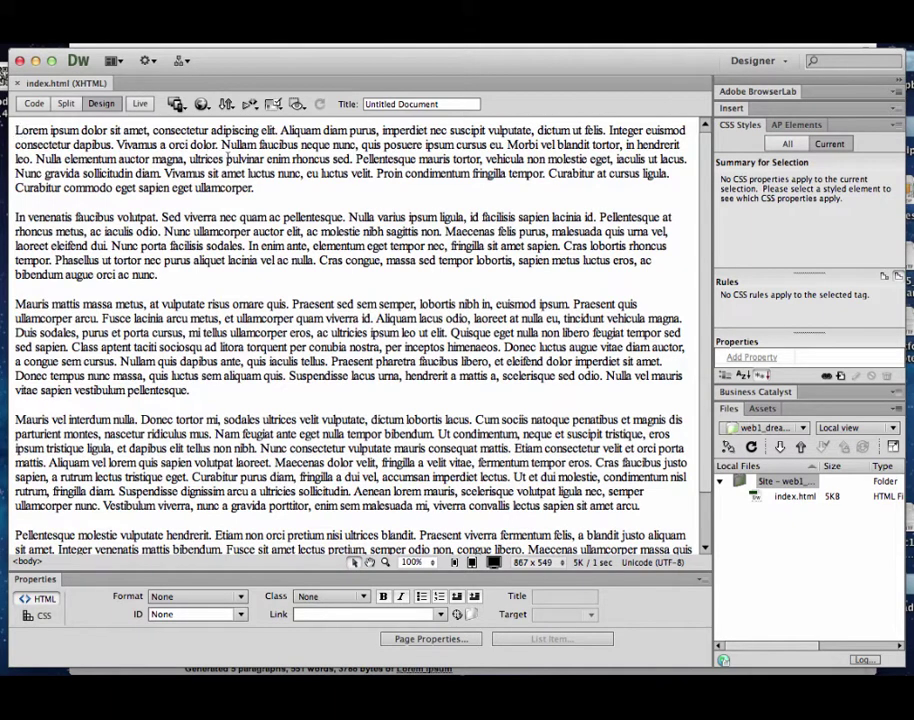
{"action": "triple_click", "coordinate": [227, 158]}
{"action": "left_click", "coordinate": [278, 192]}
{"action": "left_click", "coordinate": [33, 104]}
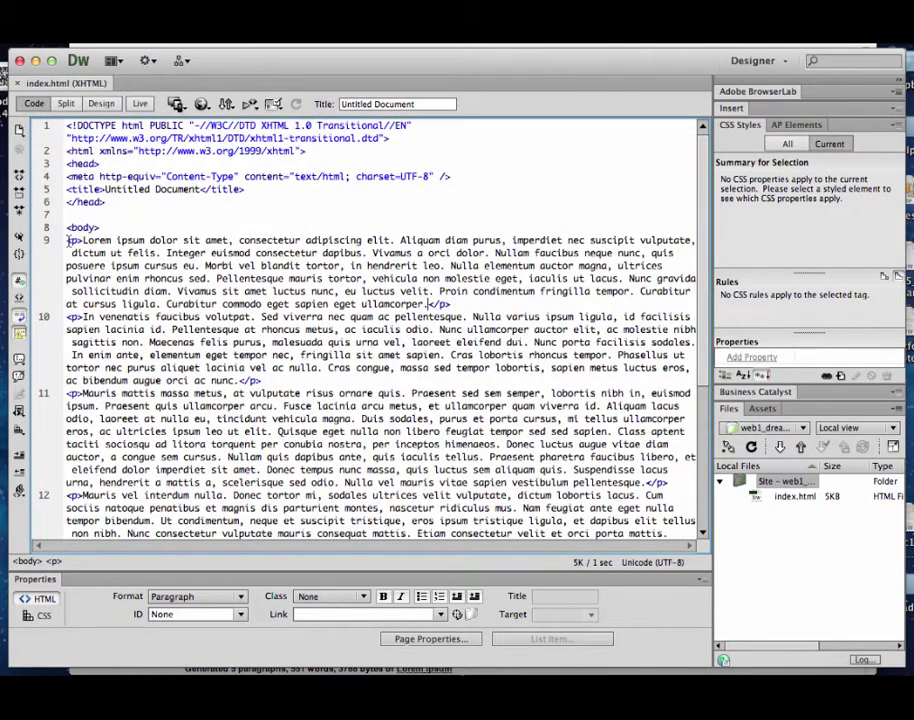
{"action": "left_click_drag", "start_coordinate": [67, 240], "coordinate": [82, 240]}
{"action": "left_click", "coordinate": [101, 104]}
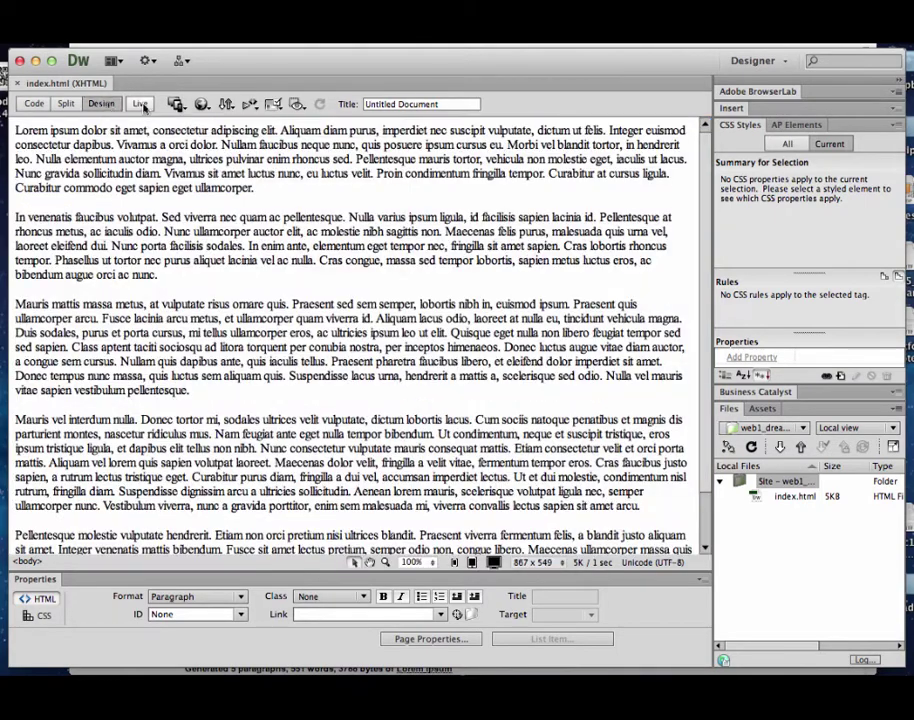
Step: Display the CSS styles for the whole document instead of only the current selection
{"action": "left_click", "coordinate": [750, 126]}
{"action": "left_click", "coordinate": [750, 127]}
{"action": "left_click", "coordinate": [748, 126]}
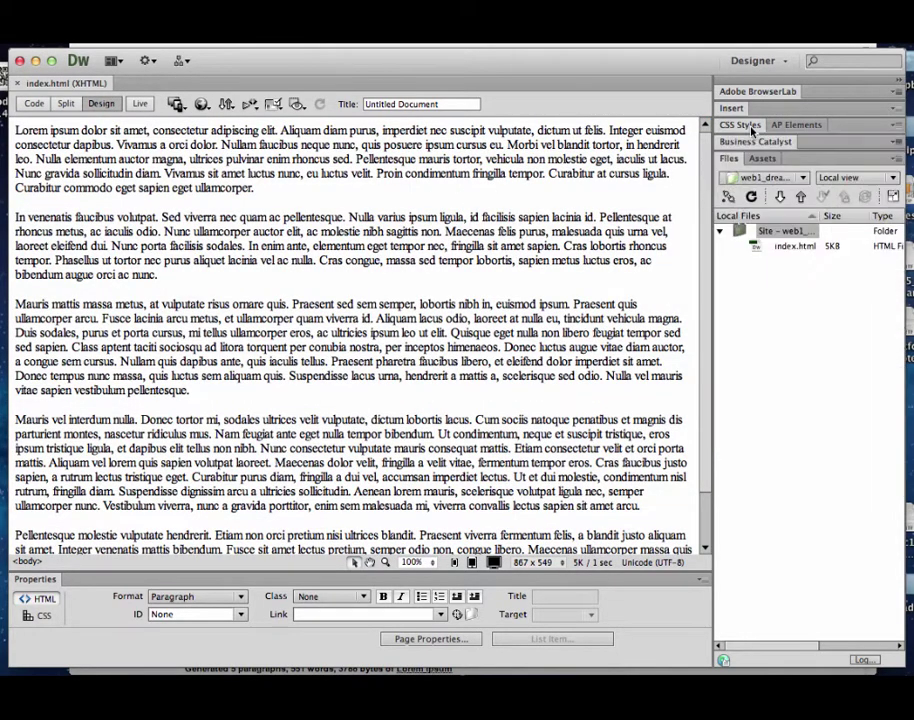
{"action": "left_click", "coordinate": [743, 125]}
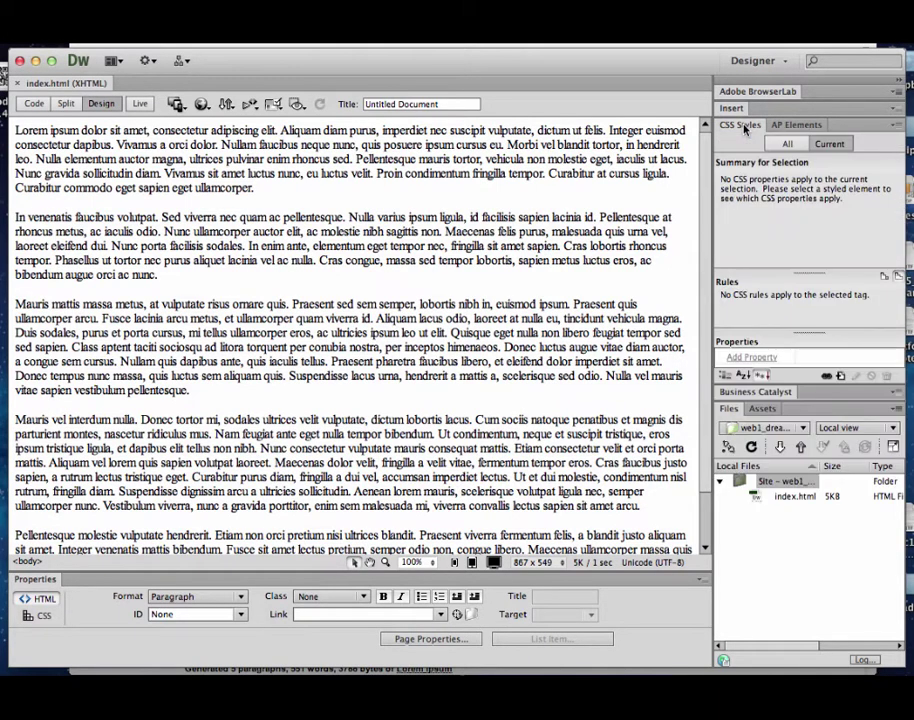
{"action": "left_click", "coordinate": [410, 40]}
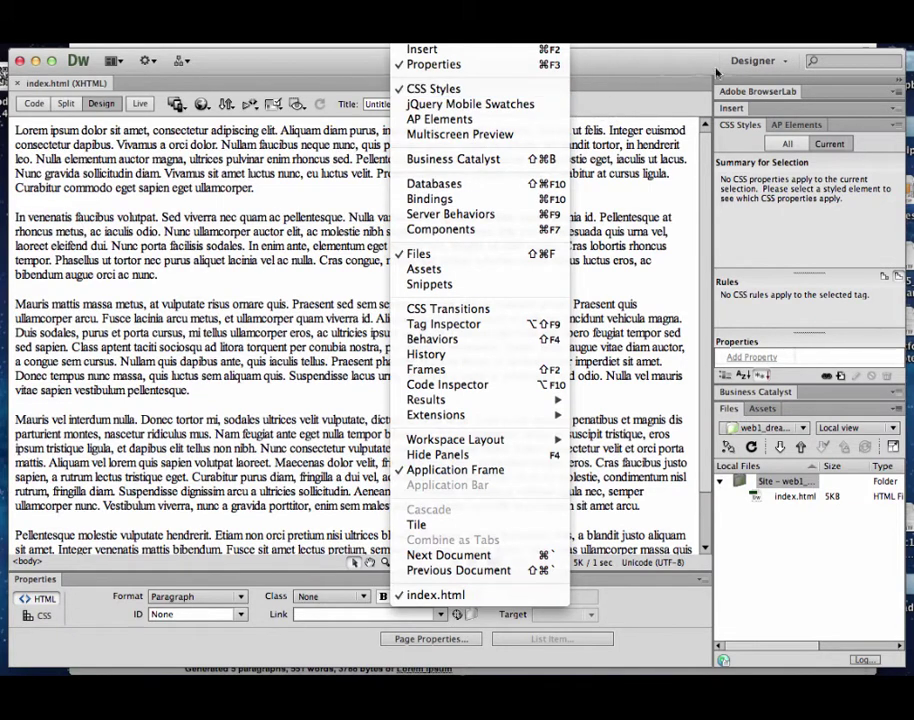
{"action": "left_click", "coordinate": [741, 131]}
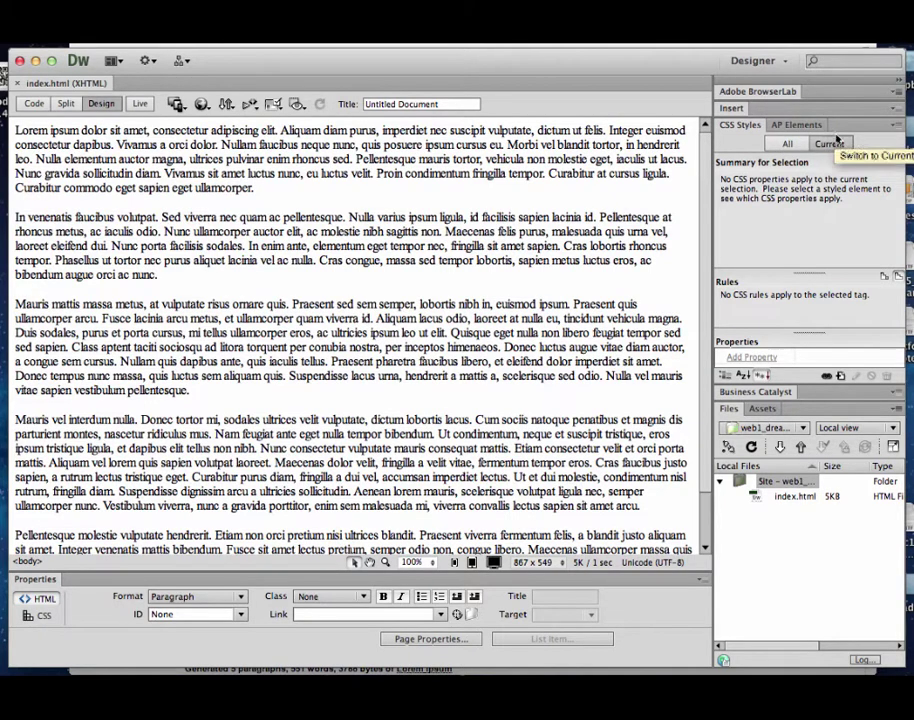
{"action": "left_click", "coordinate": [785, 145]}
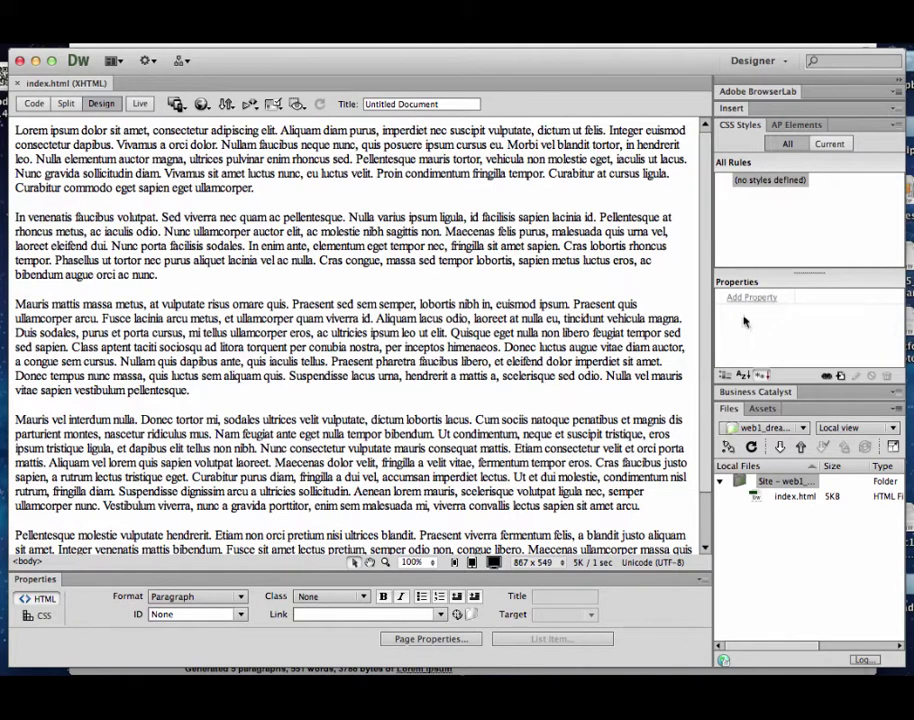
Step: Start a new CSS rule with the Class selector type and name the selector .para1
{"action": "left_click", "coordinate": [842, 380]}
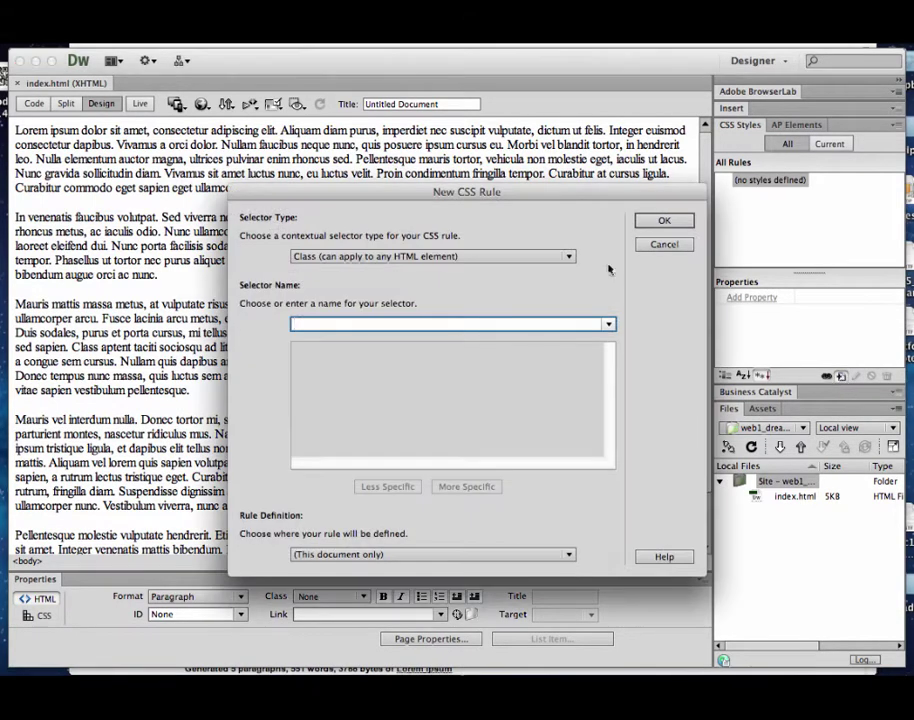
{"action": "mouse_move", "coordinate": [570, 192]}
{"action": "left_mouse_down"}
{"action": "mouse_move", "coordinate": [594, 190]}
{"action": "mouse_move", "coordinate": [545, 205]}
{"action": "mouse_move", "coordinate": [573, 191]}
{"action": "left_mouse_up"}
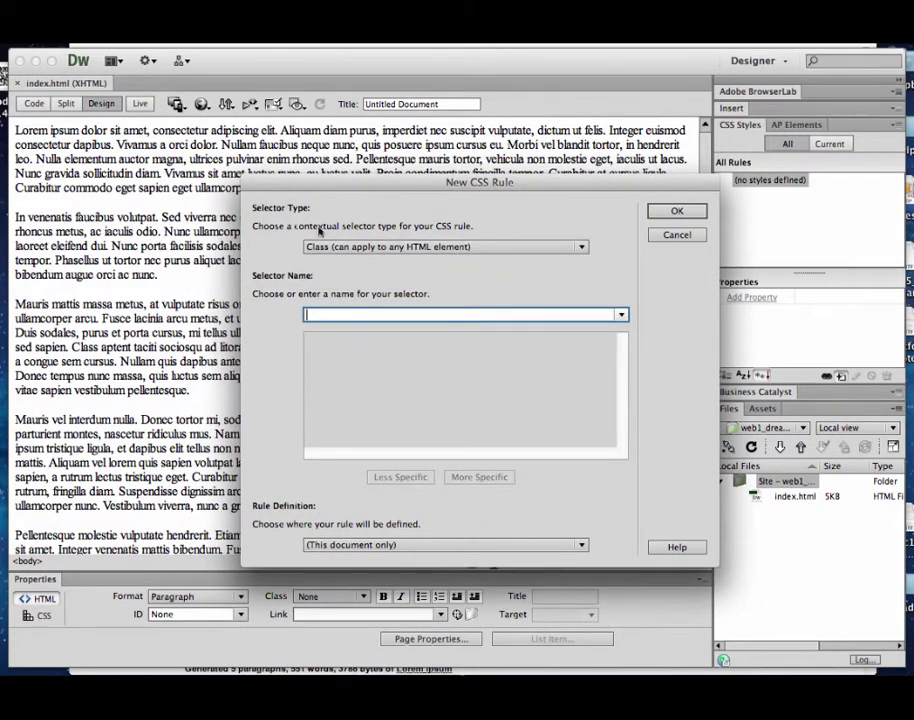
{"action": "left_click", "coordinate": [455, 247]}
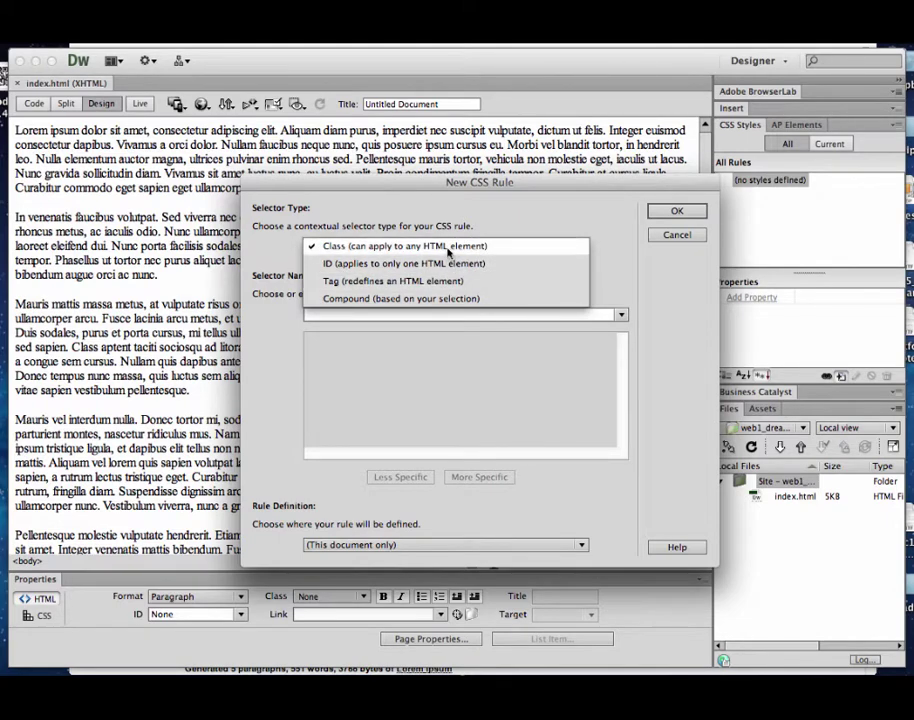
{"action": "left_click", "coordinate": [450, 248]}
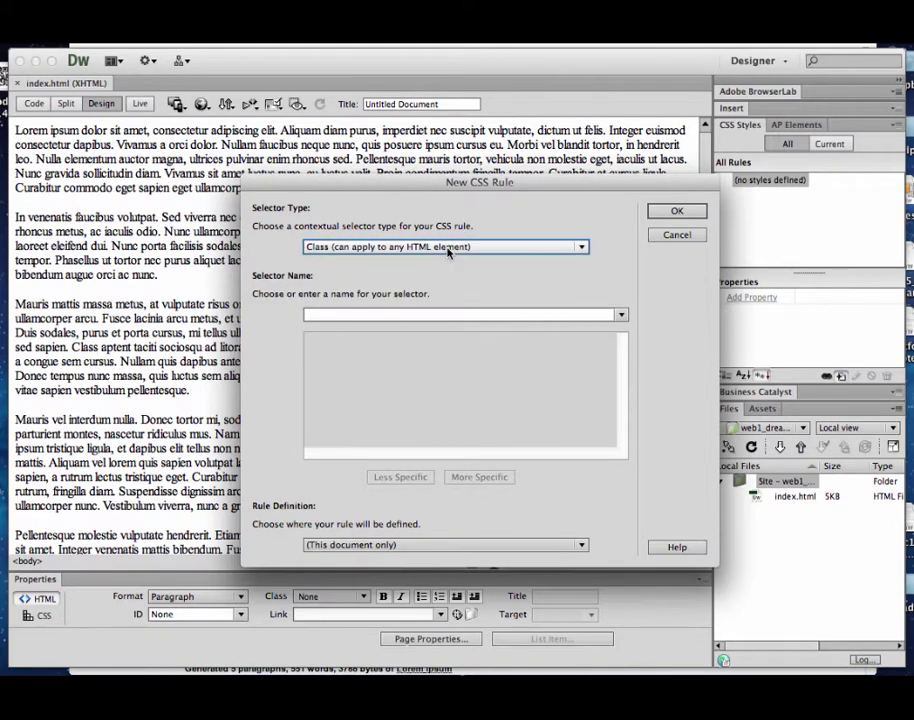
{"action": "left_click", "coordinate": [371, 315]}
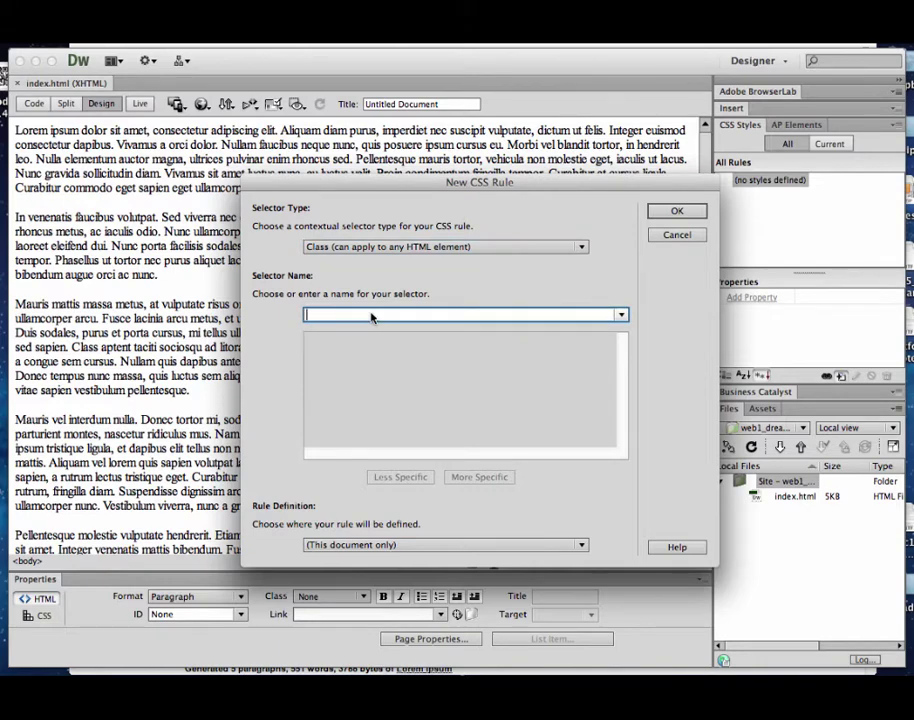
{"action": "type", "text": ".para1"}
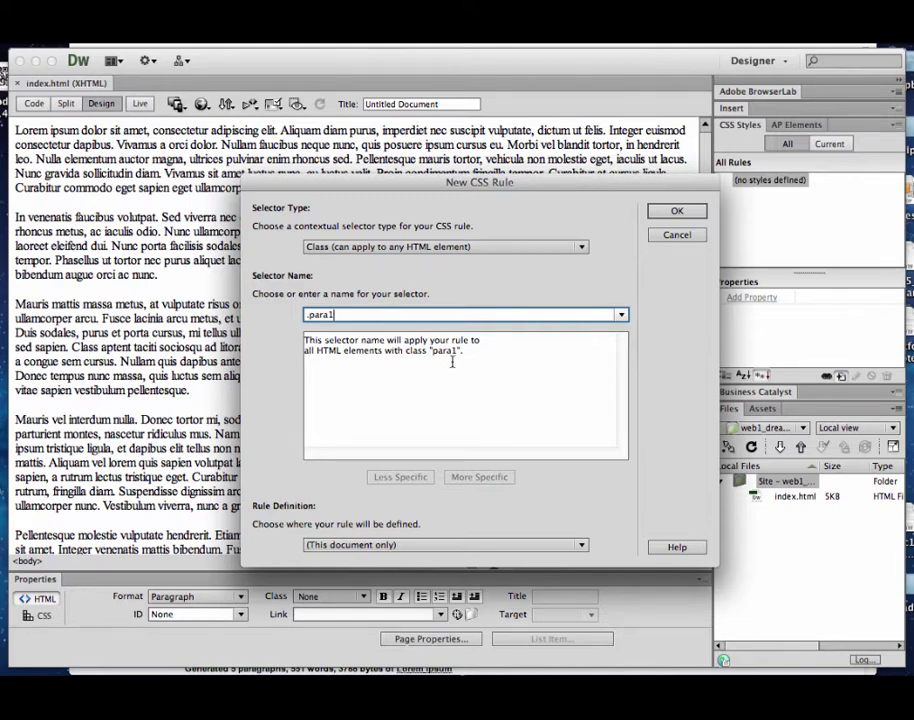
Step: Read the description of which HTML elements the .para1 selector applies to
{"action": "left_click_drag", "start_coordinate": [451, 368], "coordinate": [379, 338]}
{"action": "left_click", "coordinate": [388, 386]}
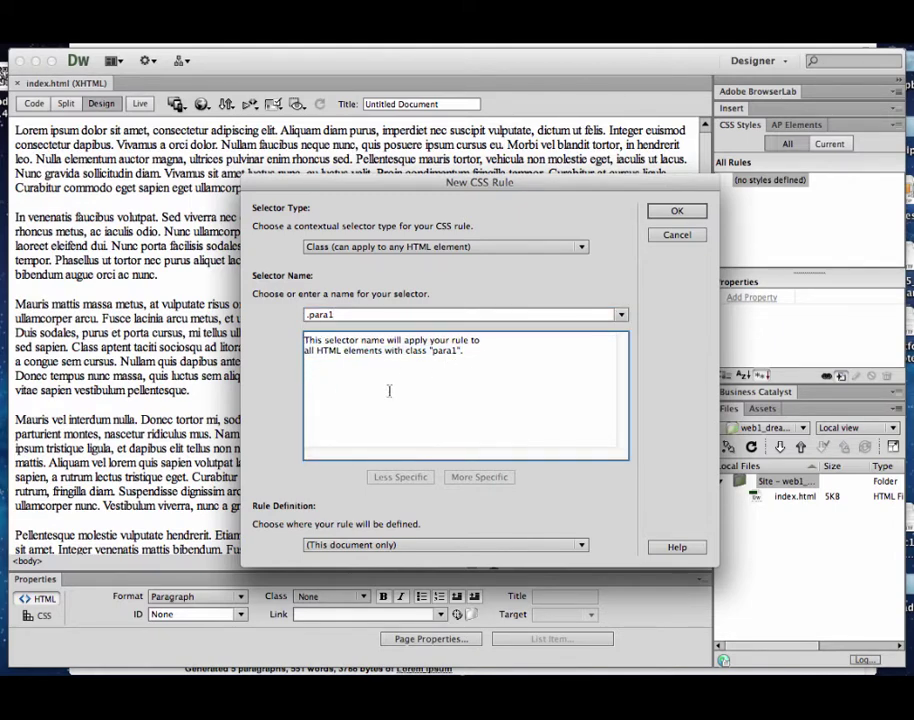
{"action": "left_click_drag", "start_coordinate": [388, 386], "coordinate": [298, 336]}
{"action": "left_click", "coordinate": [316, 377]}
{"action": "left_click_drag", "start_coordinate": [337, 384], "coordinate": [327, 343]}
{"action": "left_click", "coordinate": [339, 363]}
{"action": "left_click_drag", "start_coordinate": [305, 340], "coordinate": [449, 404]}
{"action": "left_click", "coordinate": [512, 405]}
Step: Define the .para1 rule in a new style sheet file saved as style.css in the demo3 folder
{"action": "left_click", "coordinate": [582, 546]}
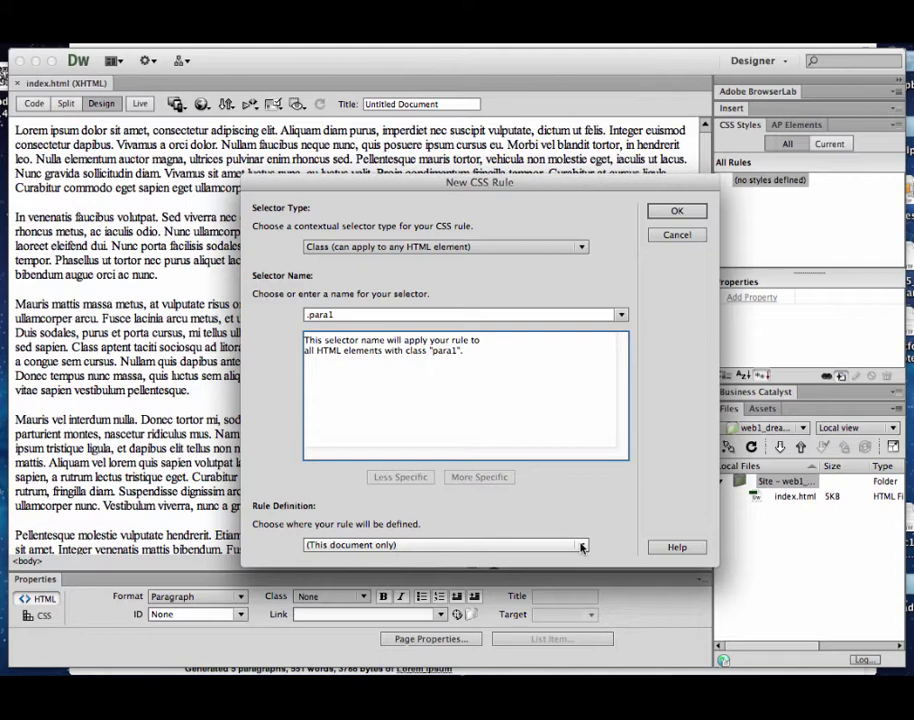
{"action": "left_click", "coordinate": [582, 546]}
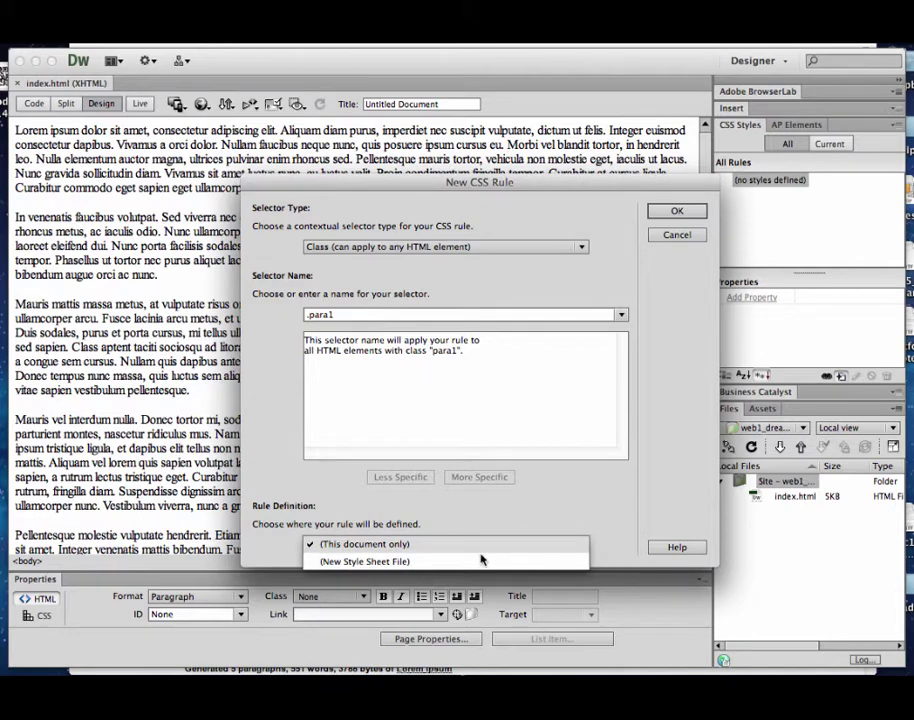
{"action": "left_click", "coordinate": [407, 562]}
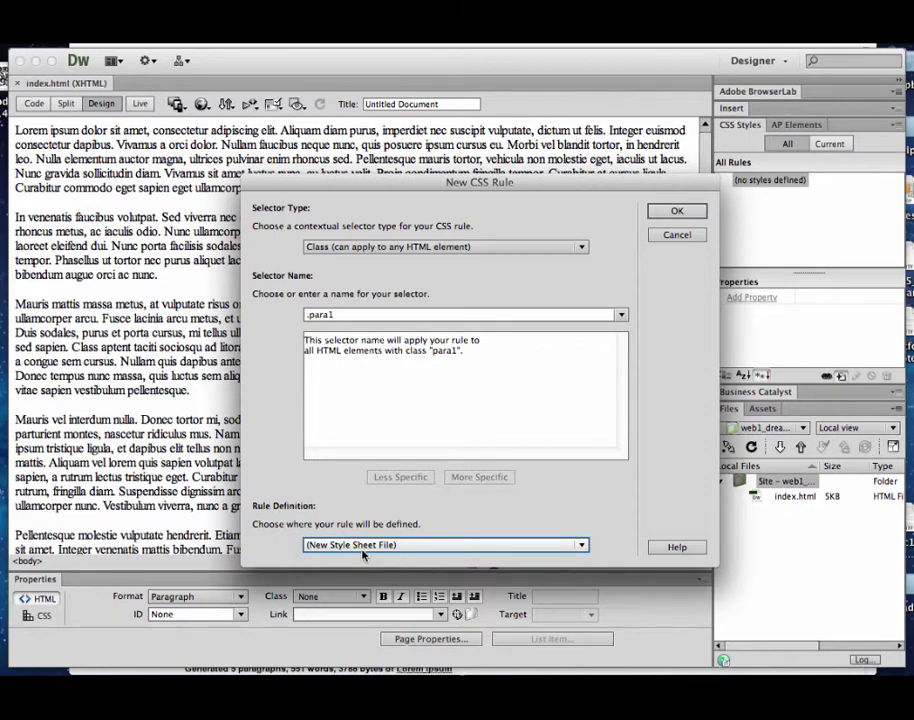
{"action": "left_click", "coordinate": [676, 212]}
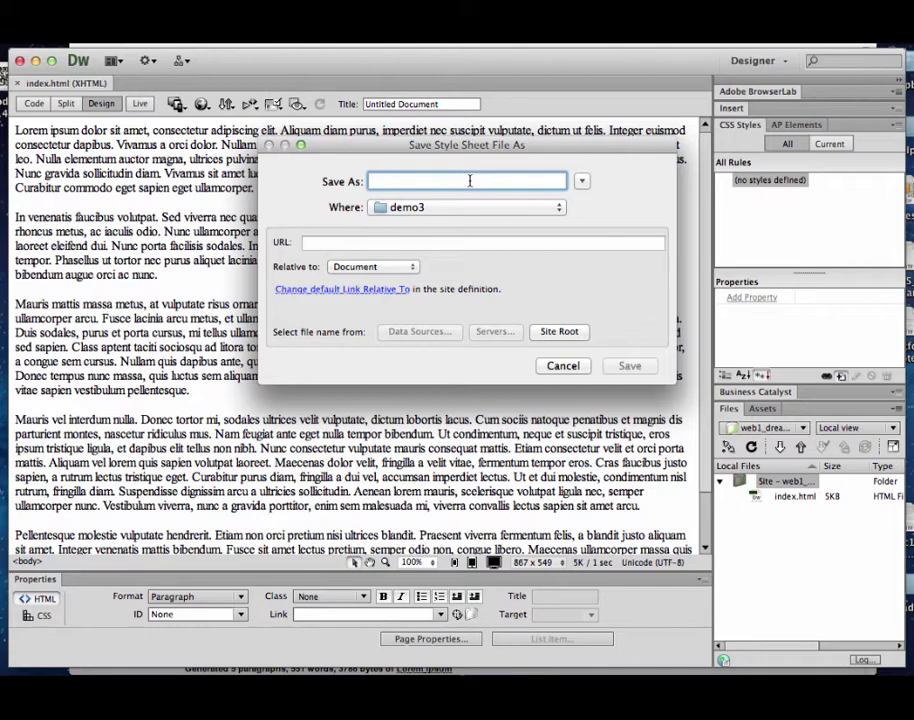
{"action": "left_click_drag", "start_coordinate": [483, 145], "coordinate": [467, 184]}
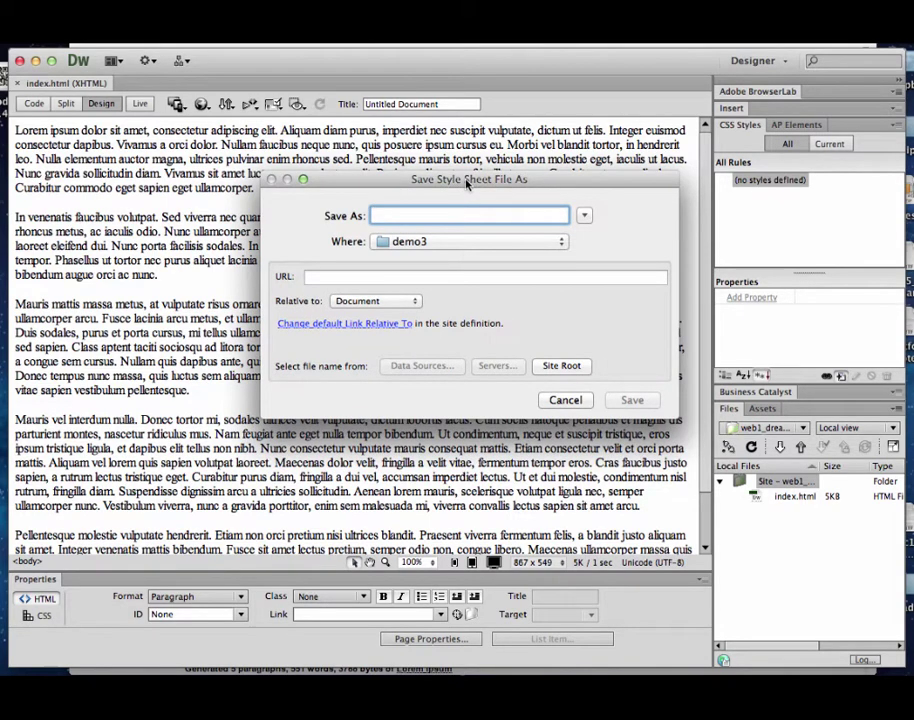
{"action": "type", "text": "style"}
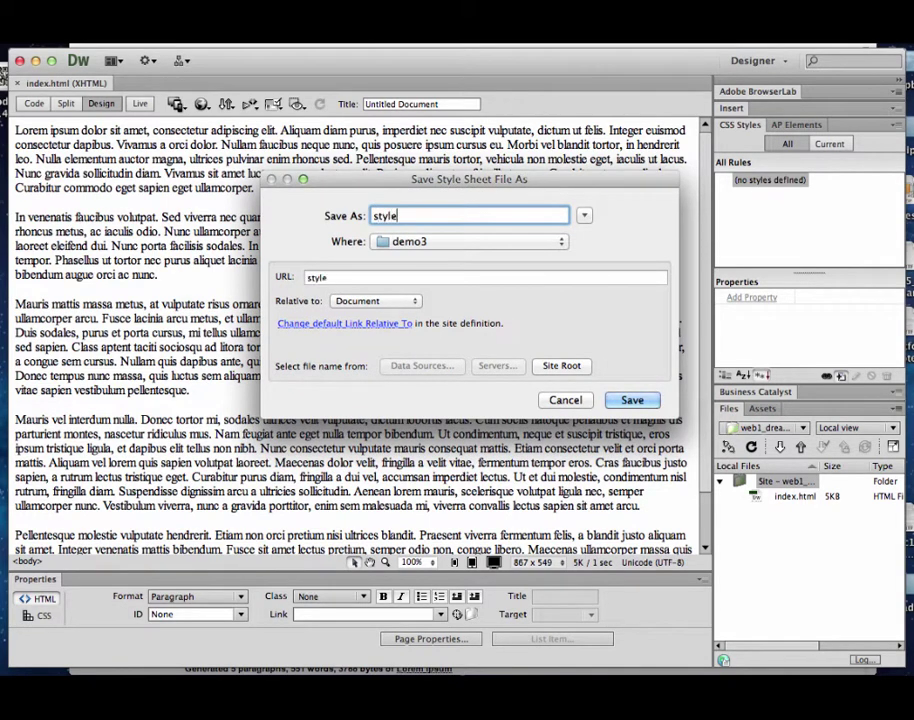
{"action": "type", "text": ".css"}
{"action": "left_click", "coordinate": [628, 401]}
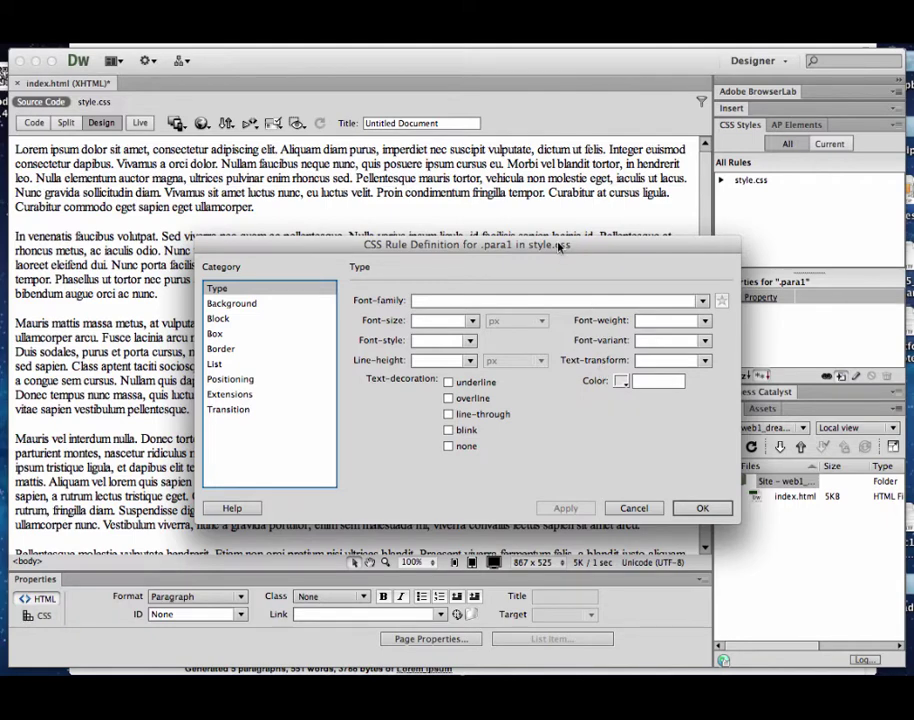
Step: Set the .para1 type properties to font family Verdana, Geneva, sans-serif, font size 18 px and colour #0C6
{"action": "left_click_drag", "start_coordinate": [559, 246], "coordinate": [546, 185]}
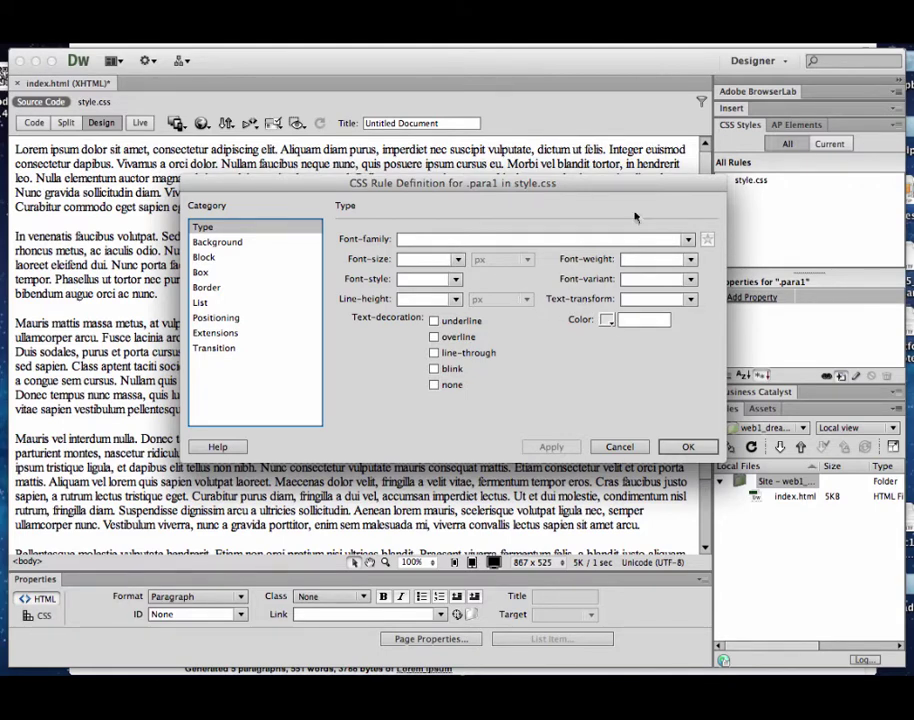
{"action": "left_click", "coordinate": [689, 239]}
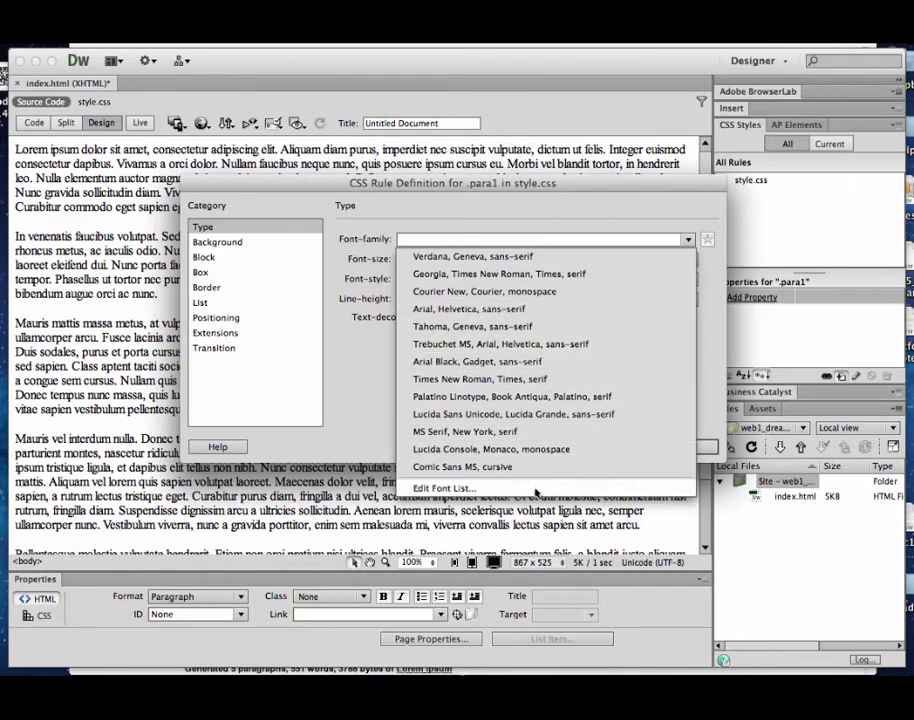
{"action": "left_click", "coordinate": [531, 257]}
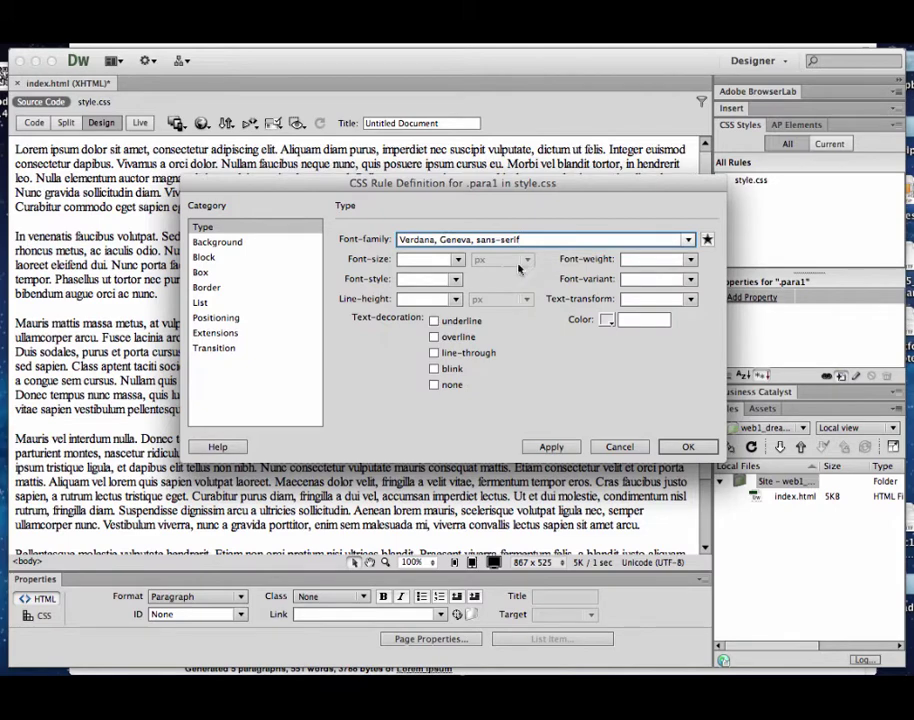
{"action": "left_click", "coordinate": [455, 259]}
{"action": "left_click", "coordinate": [431, 365]}
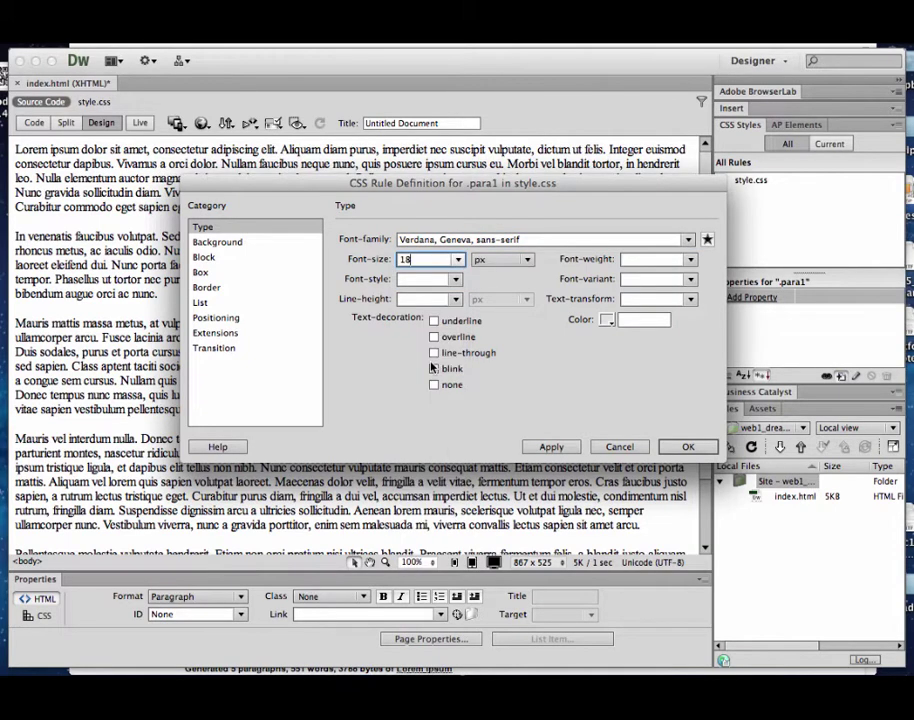
{"action": "left_click", "coordinate": [608, 320]}
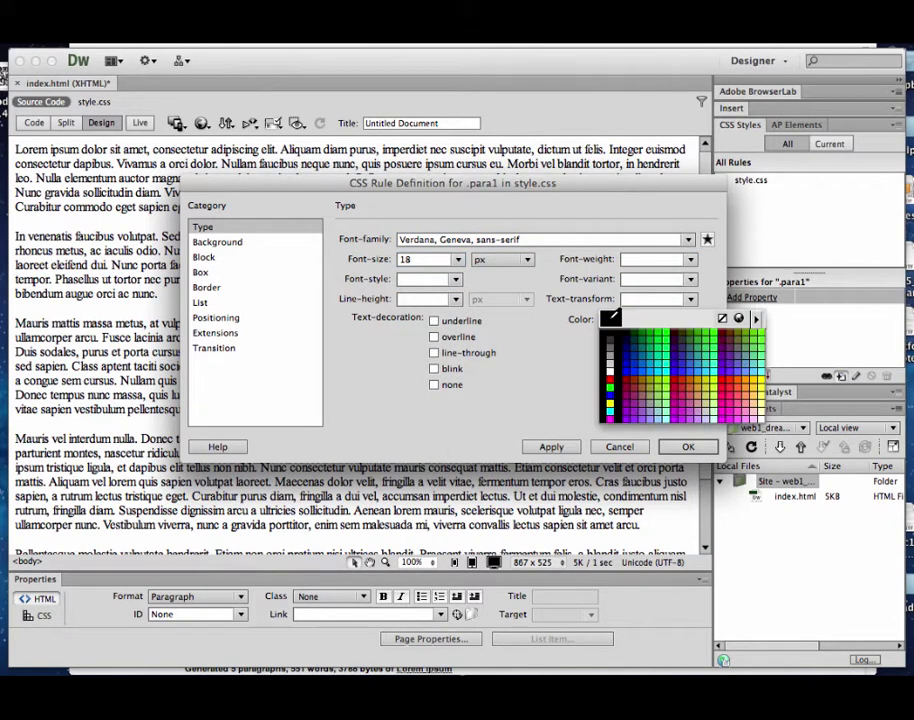
{"action": "left_click", "coordinate": [661, 343]}
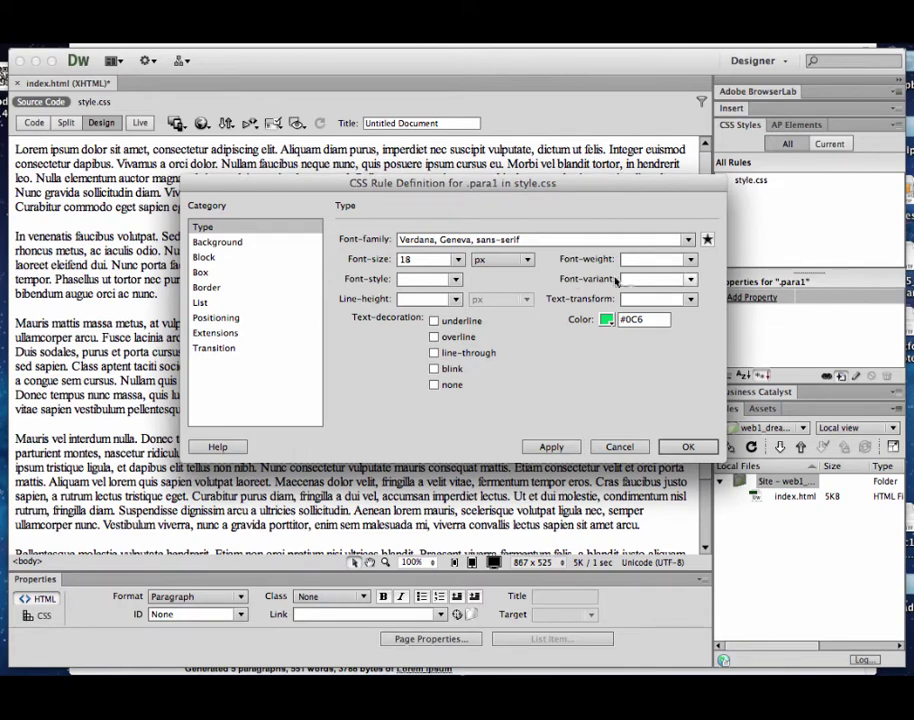
{"action": "left_click", "coordinate": [689, 260]}
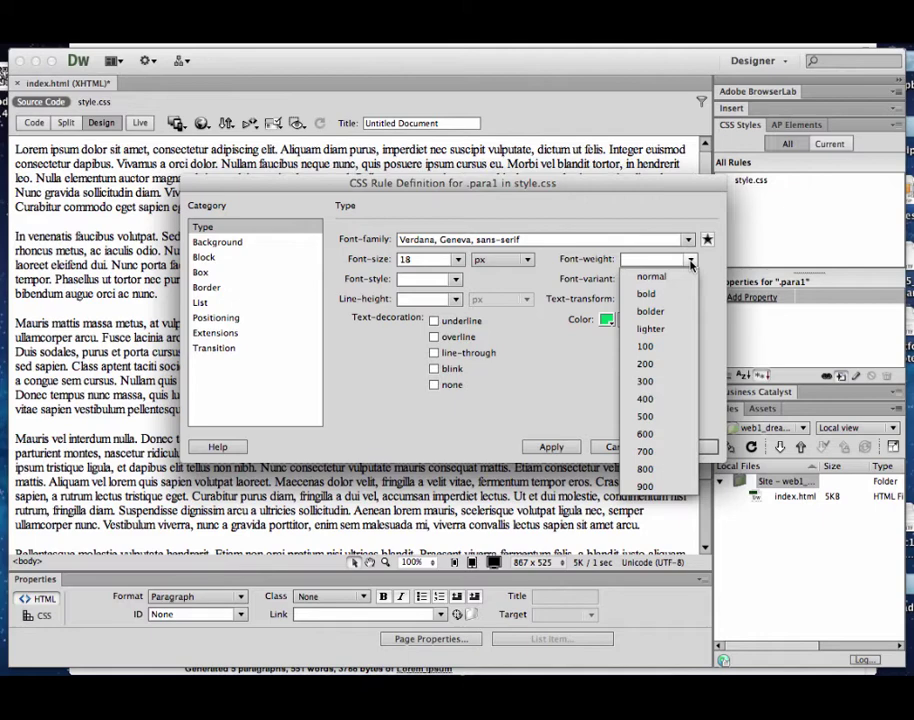
{"action": "left_click", "coordinate": [646, 227]}
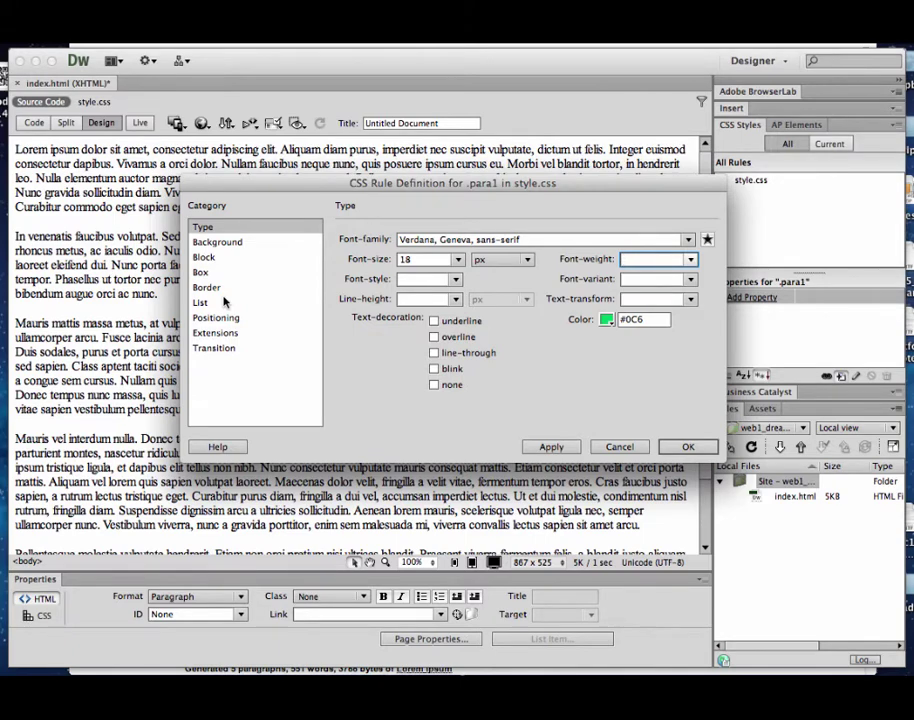
Step: Confirm the .para1 rule definition without any text decoration and expand style.css in the list of all rules
{"action": "left_click", "coordinate": [434, 369]}
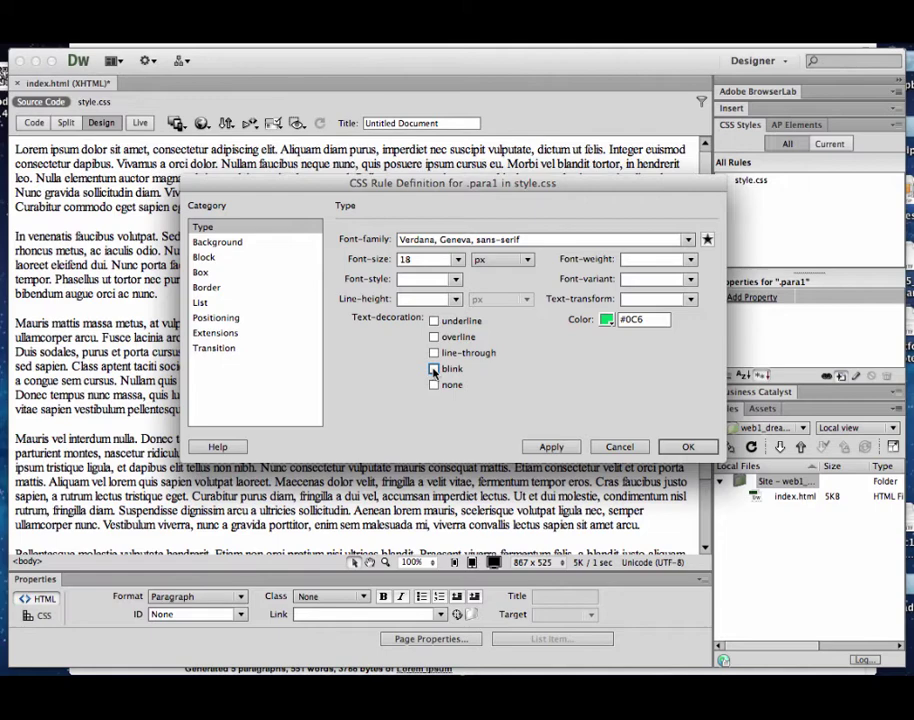
{"action": "left_click", "coordinate": [433, 369]}
{"action": "left_click", "coordinate": [690, 447]}
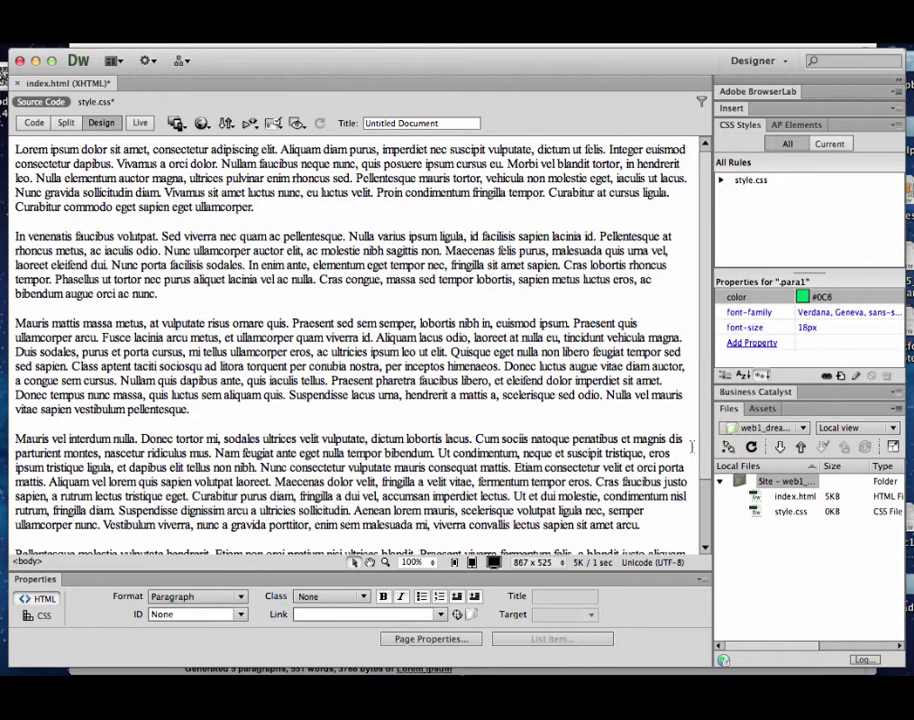
{"action": "left_click", "coordinate": [721, 181]}
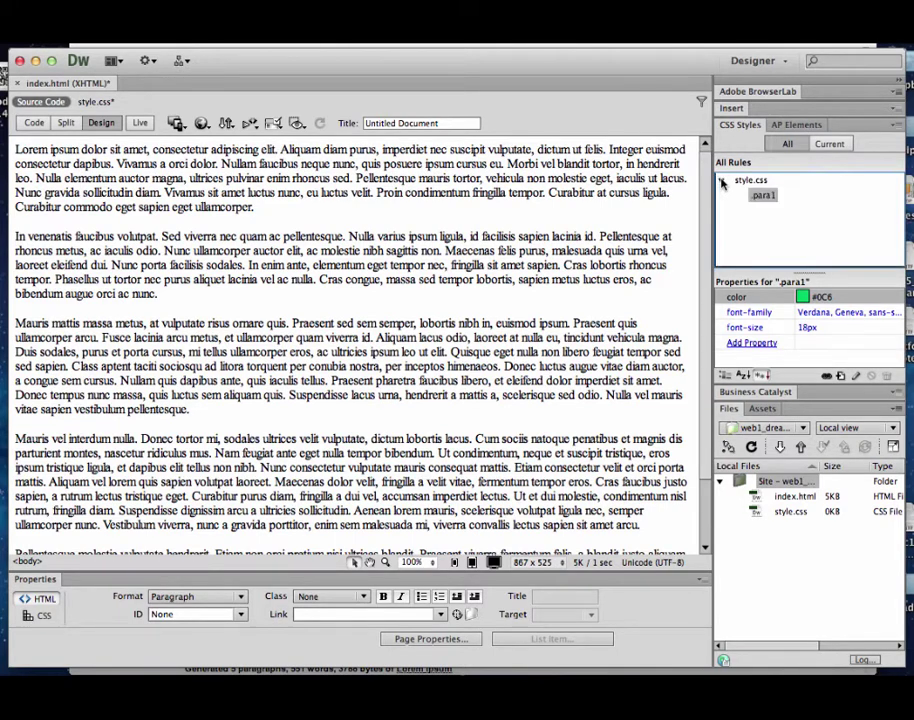
{"action": "left_click", "coordinate": [722, 182]}
{"action": "left_click", "coordinate": [722, 182]}
Step: Reopen the .para1 rule definition to review its settings and close it without changes
{"action": "left_click", "coordinate": [767, 196]}
{"action": "left_click", "coordinate": [767, 196]}
{"action": "double_click", "coordinate": [763, 196]}
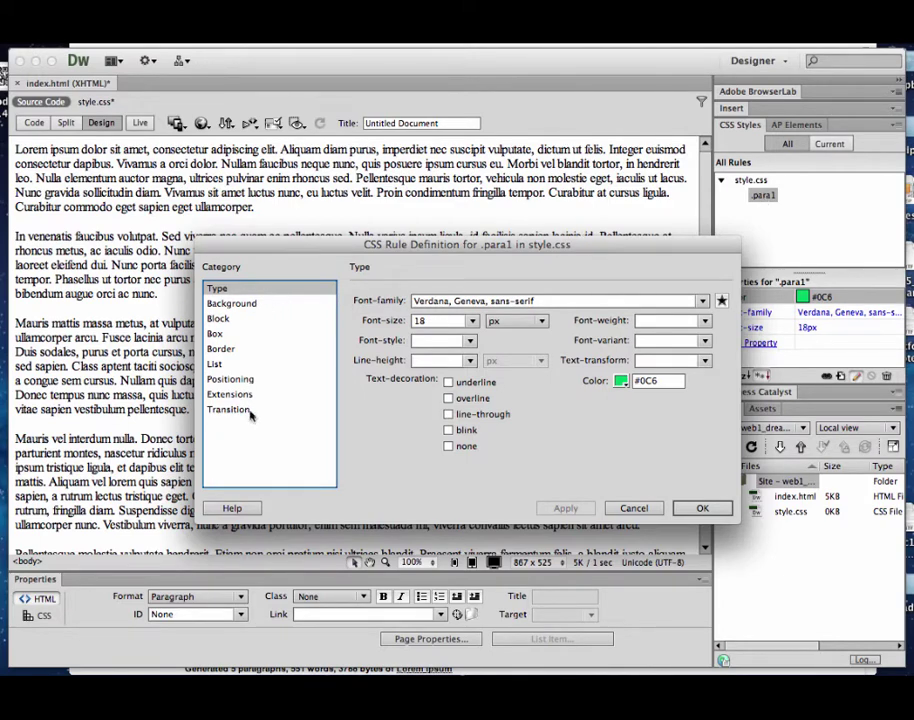
{"action": "left_click", "coordinate": [635, 509]}
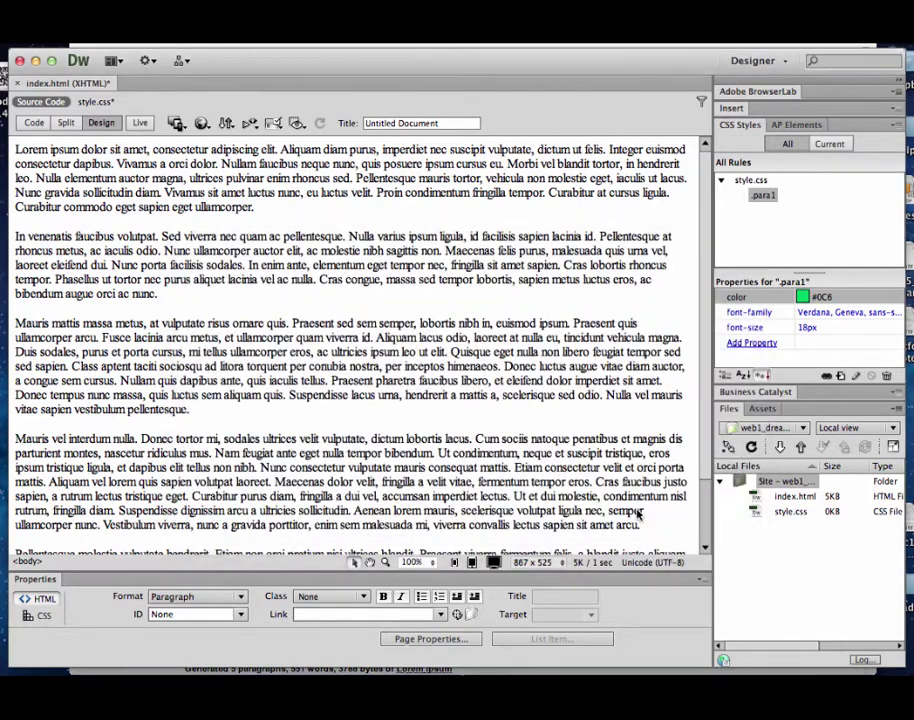
Step: Review the editable color, font-family and font-size values of .para1 and the list of CSS properties that can be added
{"action": "left_click", "coordinate": [764, 196]}
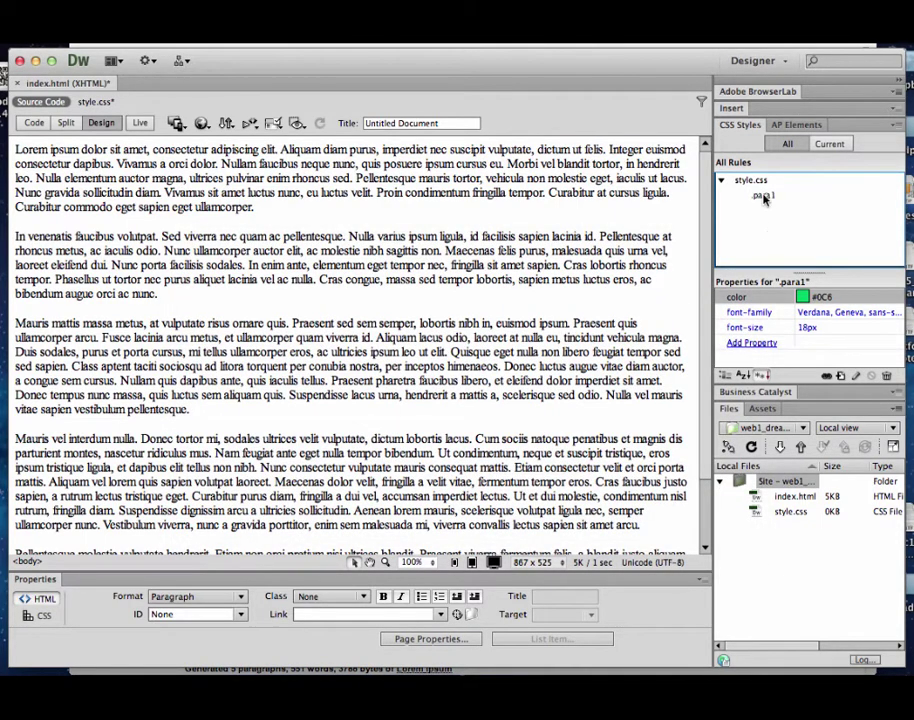
{"action": "left_click", "coordinate": [764, 196]}
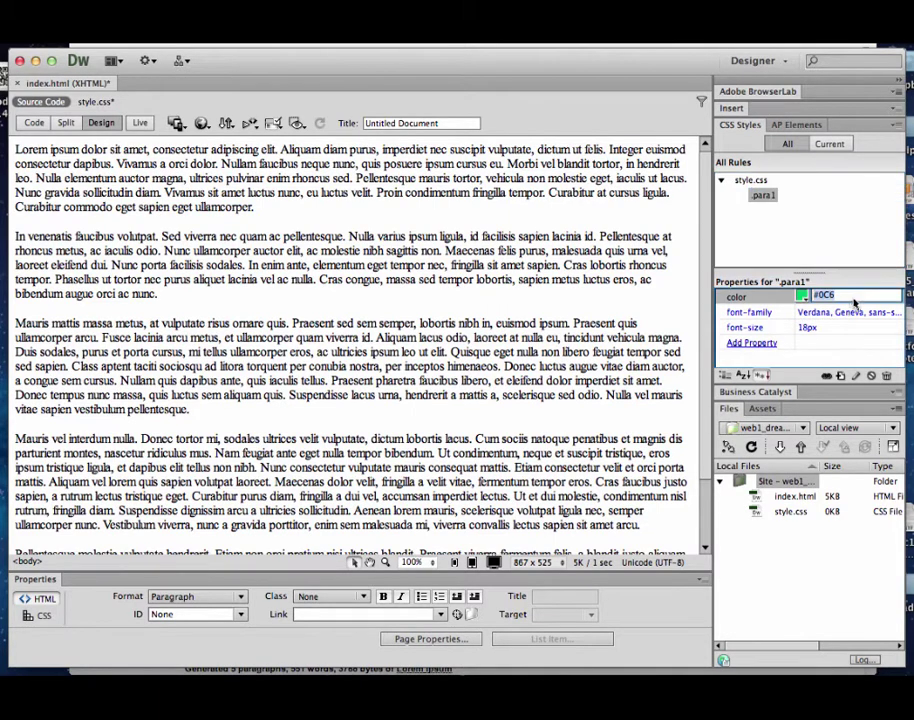
{"action": "left_click", "coordinate": [869, 312]}
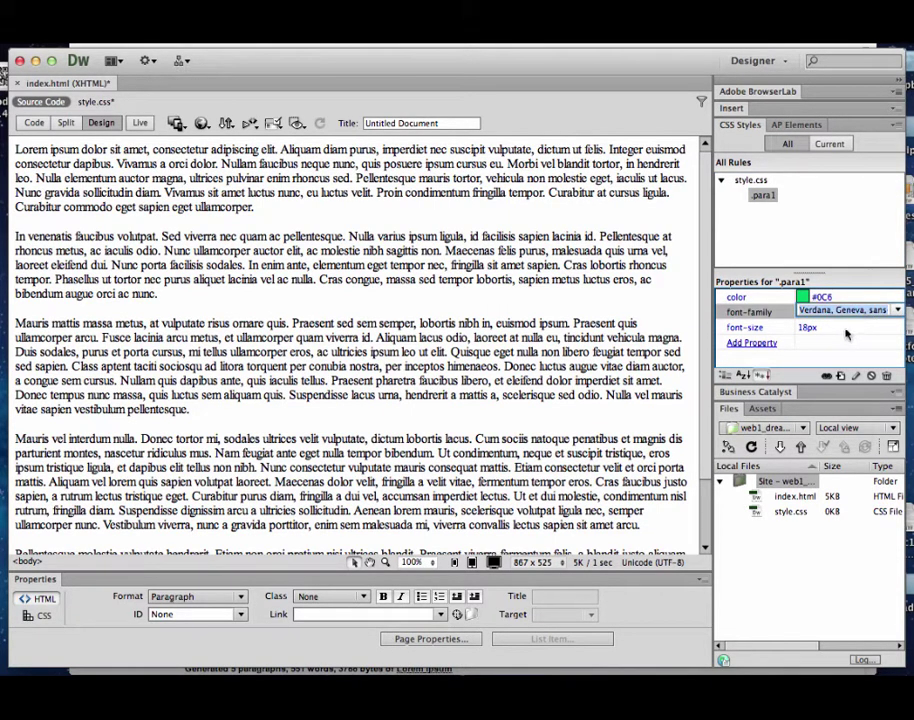
{"action": "left_click", "coordinate": [812, 327]}
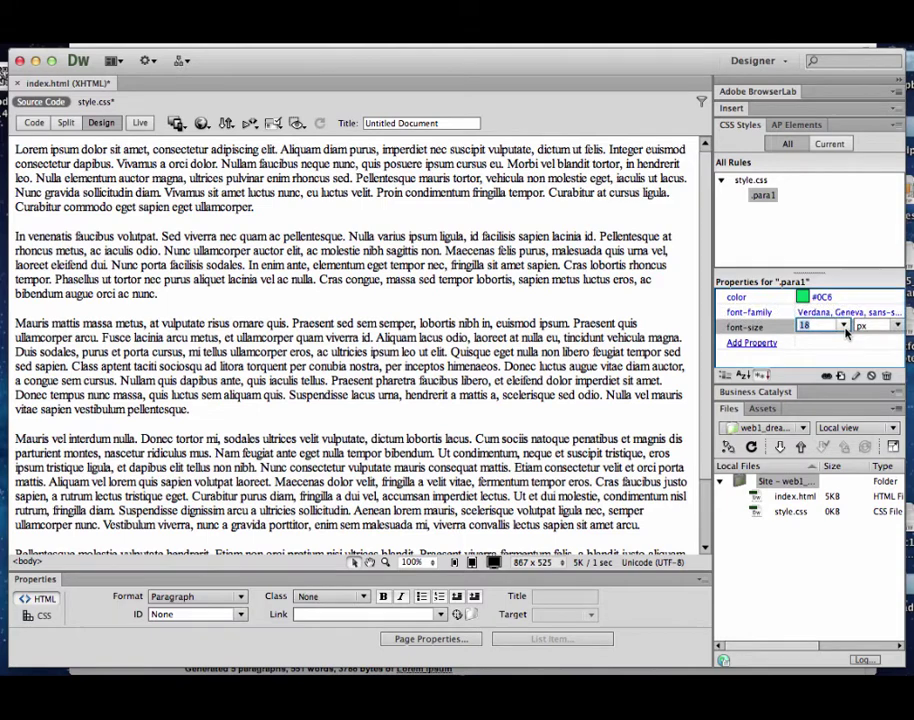
{"action": "left_click", "coordinate": [766, 345]}
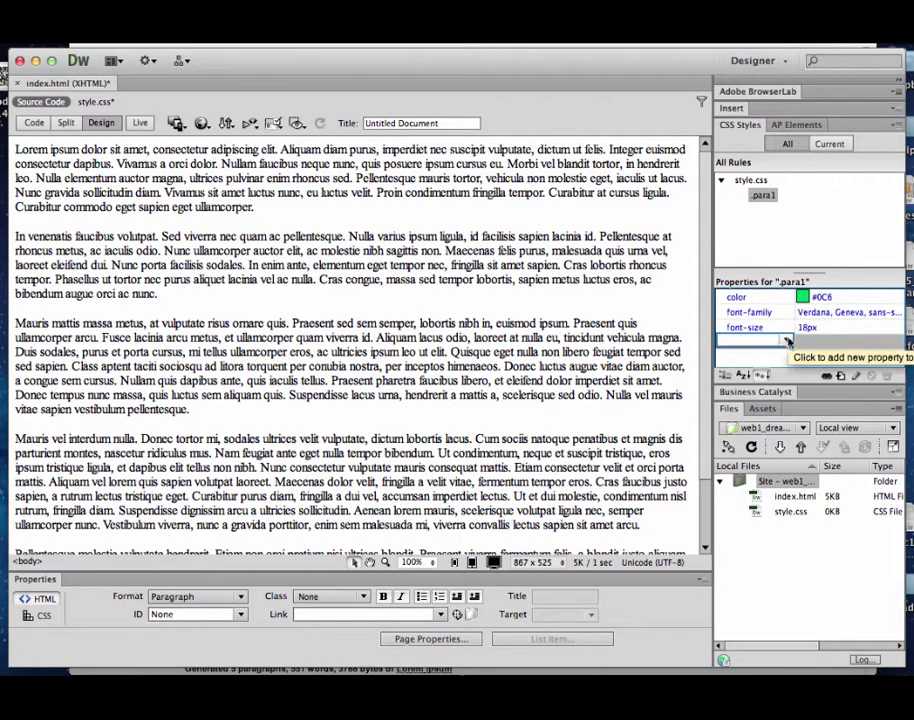
{"action": "left_click", "coordinate": [787, 341]}
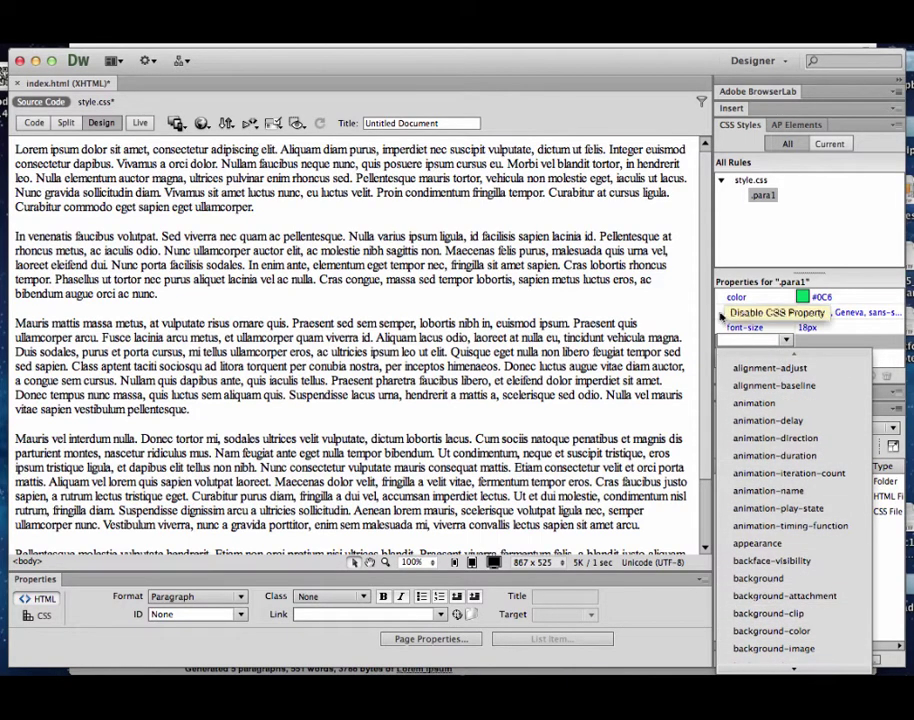
{"action": "left_click", "coordinate": [310, 195]}
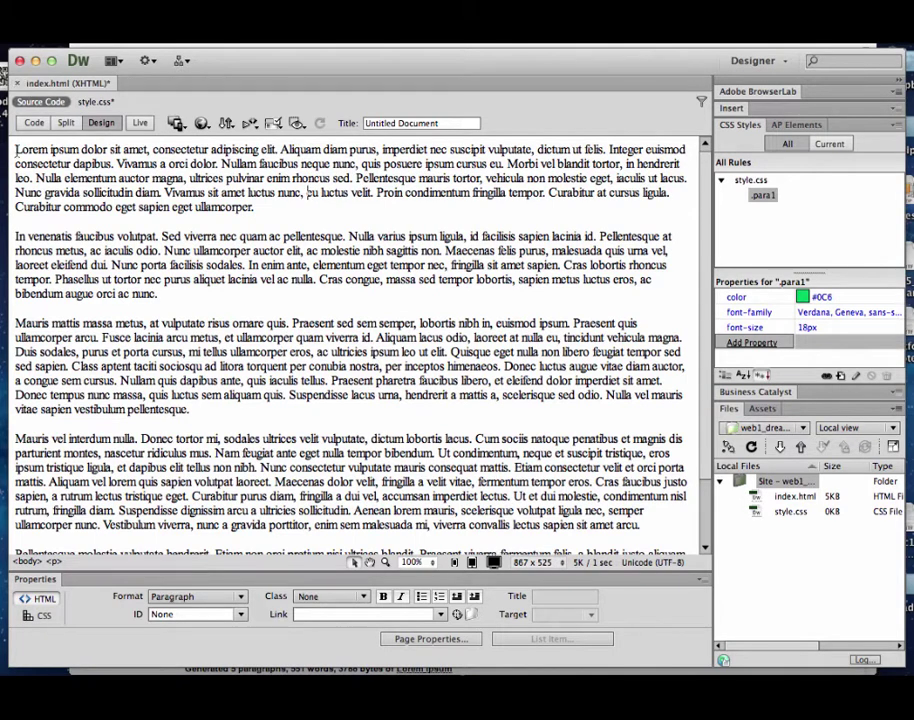
Step: Apply the para1 class to the whole first paragraph, beginning "Lorem ipsum dolor sit amet"
{"action": "left_click", "coordinate": [286, 214], "text": "shift"}
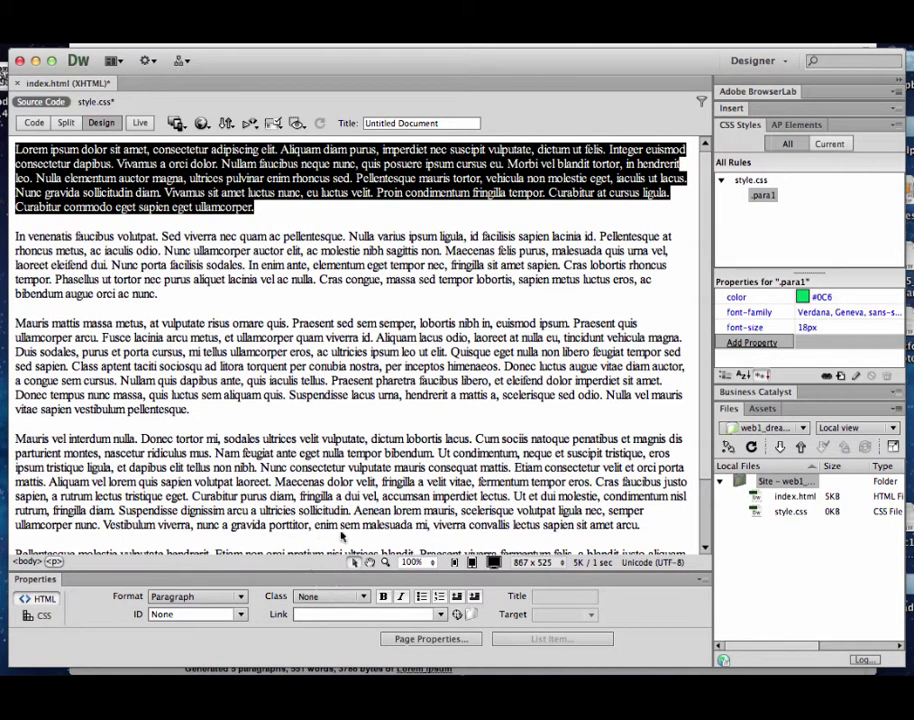
{"action": "left_click", "coordinate": [364, 598]}
{"action": "left_click", "coordinate": [364, 598]}
{"action": "left_click", "coordinate": [364, 598]}
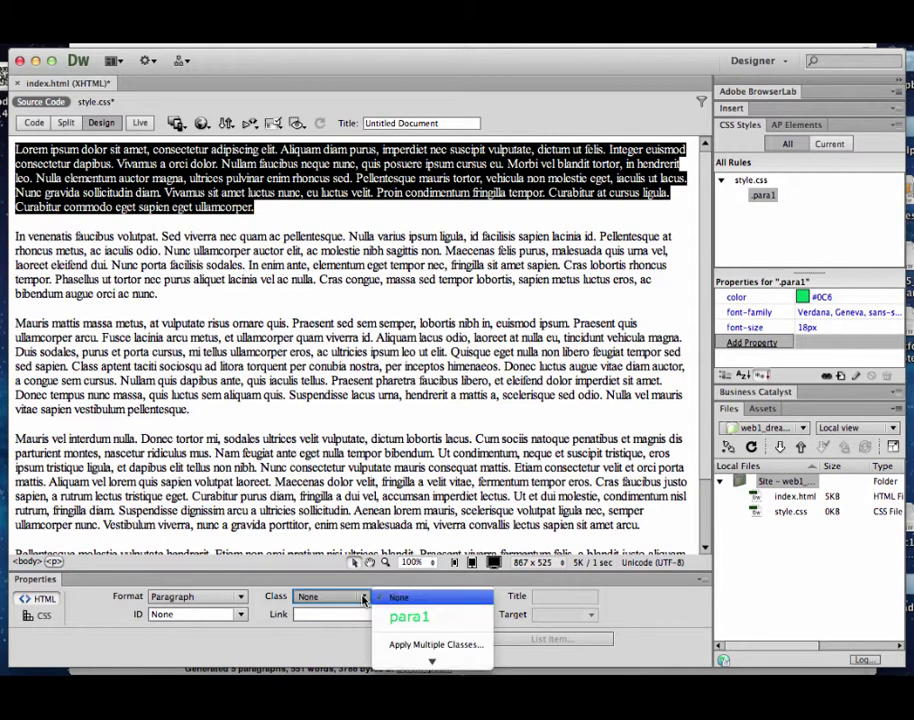
{"action": "left_click", "coordinate": [364, 598]}
{"action": "left_click", "coordinate": [364, 598]}
{"action": "left_click", "coordinate": [364, 598]}
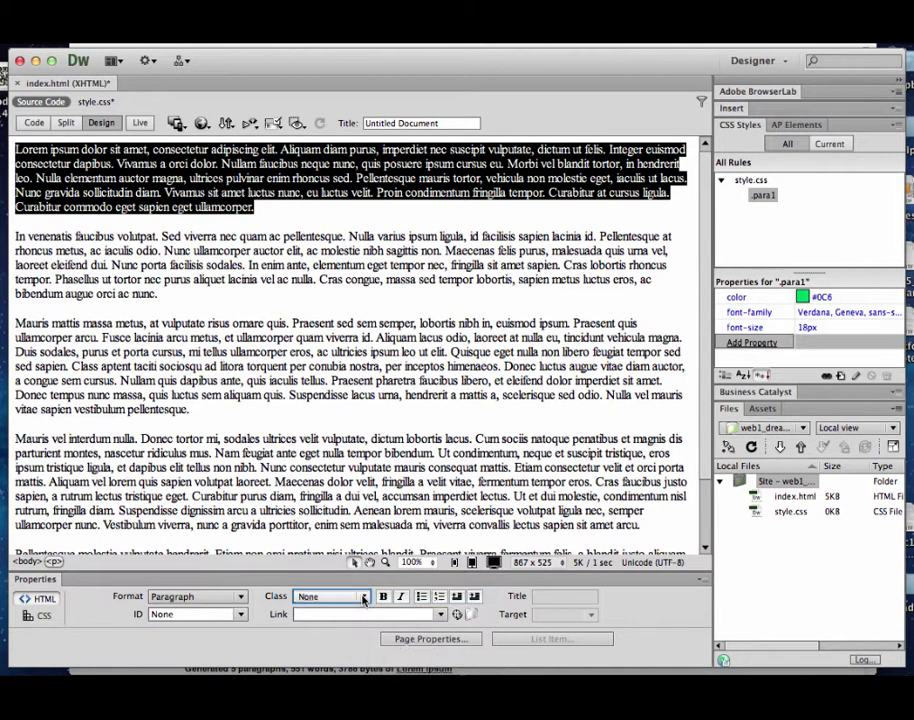
{"action": "left_click", "coordinate": [364, 598]}
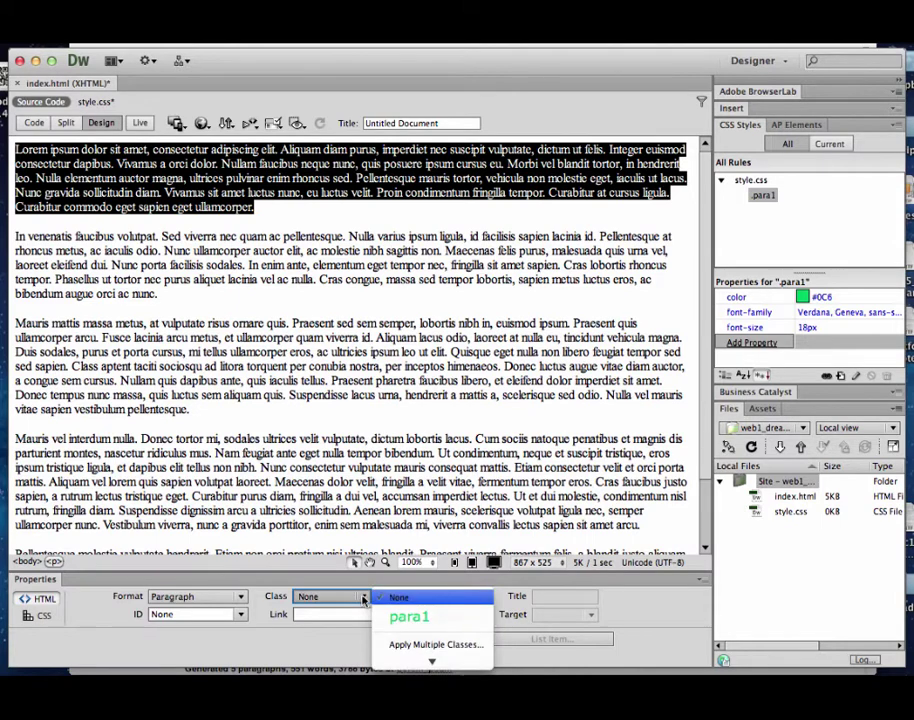
{"action": "left_click", "coordinate": [430, 624]}
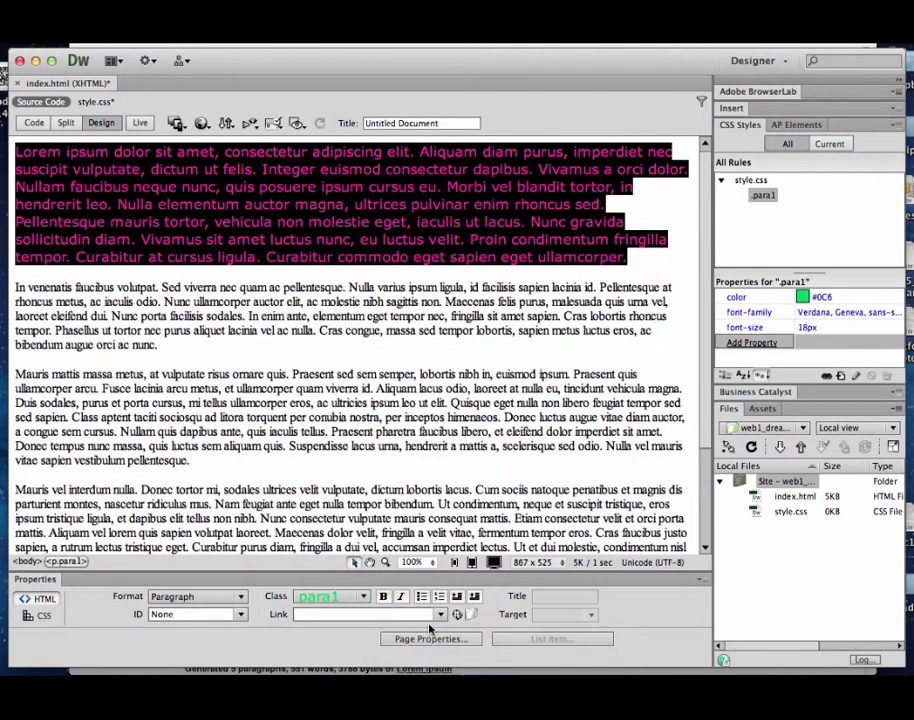
Step: Apply the para1 class to the third paragraph, beginning "Mauris mattis massa metus"
{"action": "left_click", "coordinate": [388, 431]}
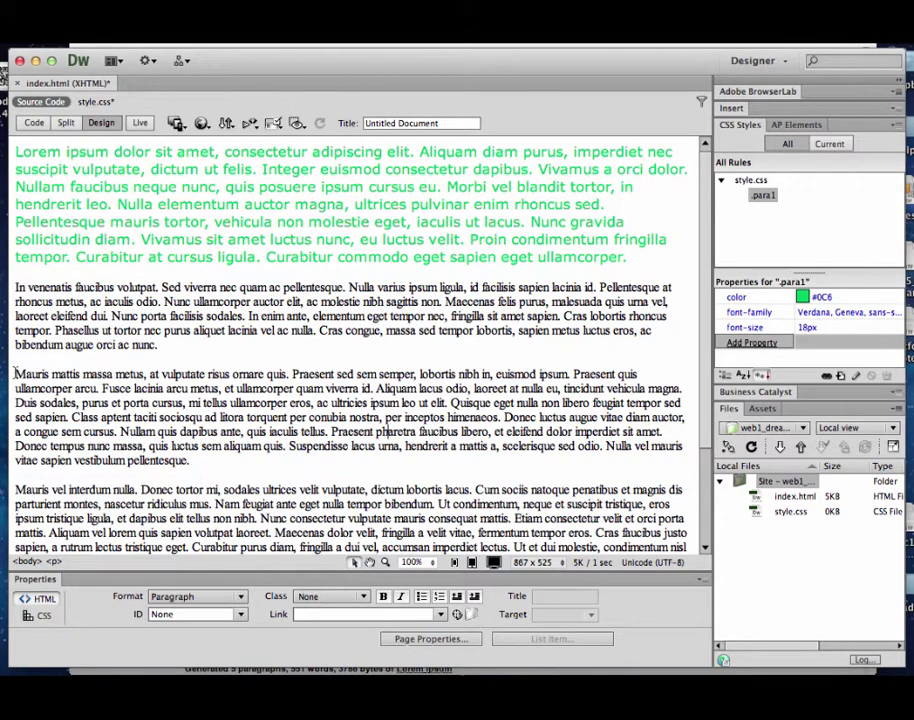
{"action": "left_click_drag", "start_coordinate": [16, 374], "coordinate": [214, 465]}
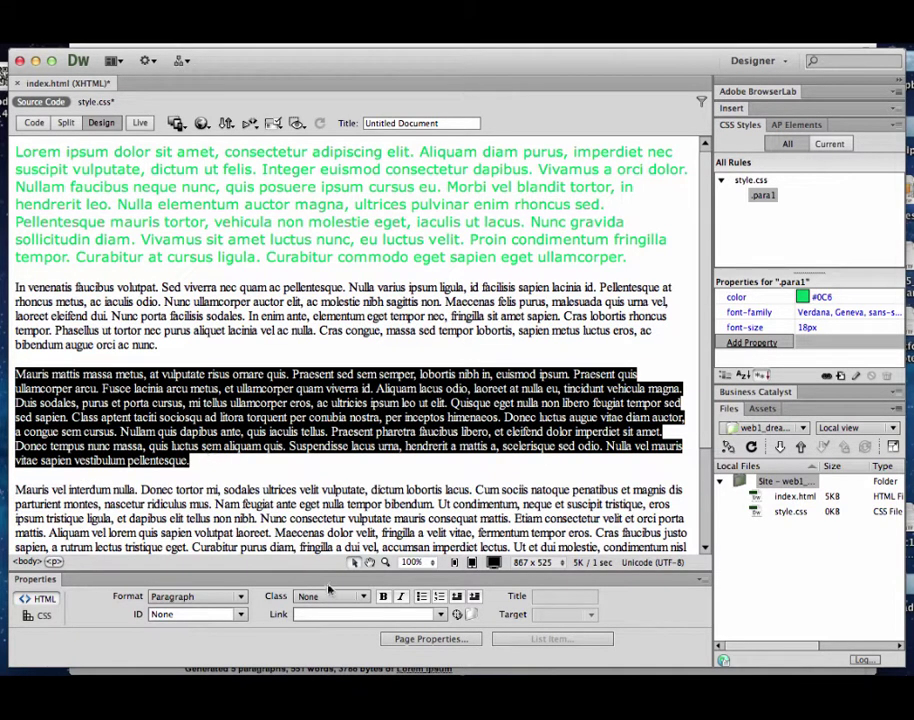
{"action": "left_click", "coordinate": [362, 597]}
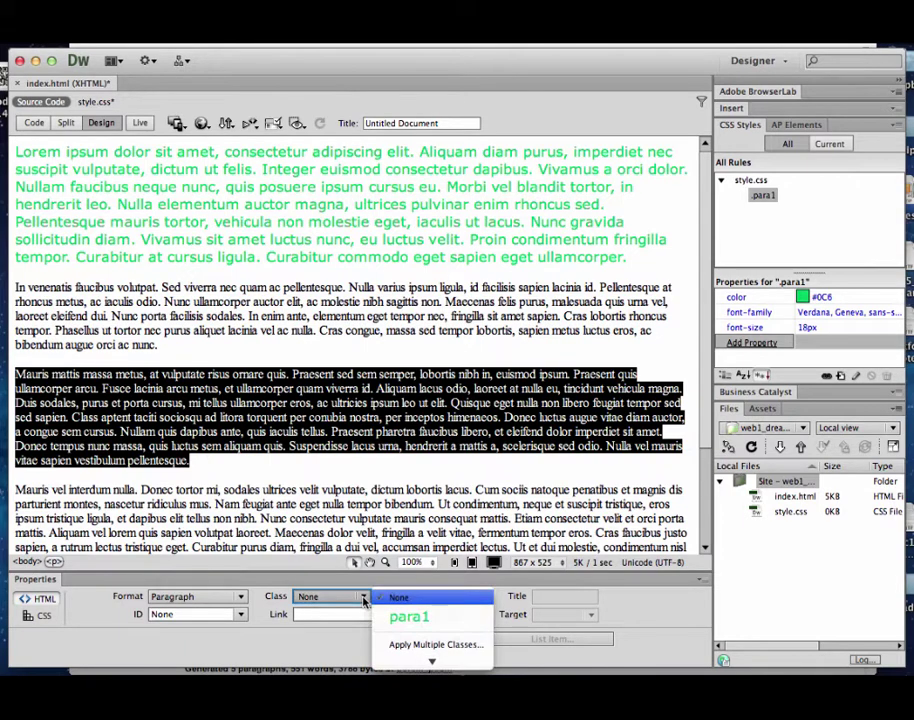
{"action": "left_click", "coordinate": [410, 616]}
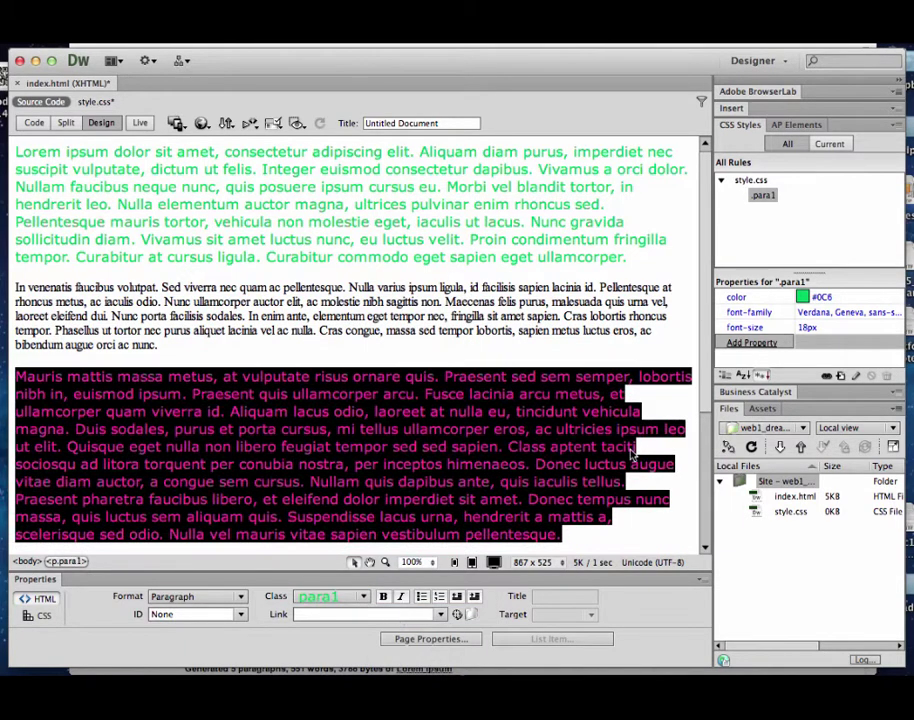
{"action": "left_click", "coordinate": [633, 447]}
Step: Apply the para1 class to the last paragraph, beginning "Pellentesque molestie vulputate hendrerit", and deselect it
{"action": "scroll", "coordinate": [620, 500], "scroll_direction": "down", "scroll_amount": 5}
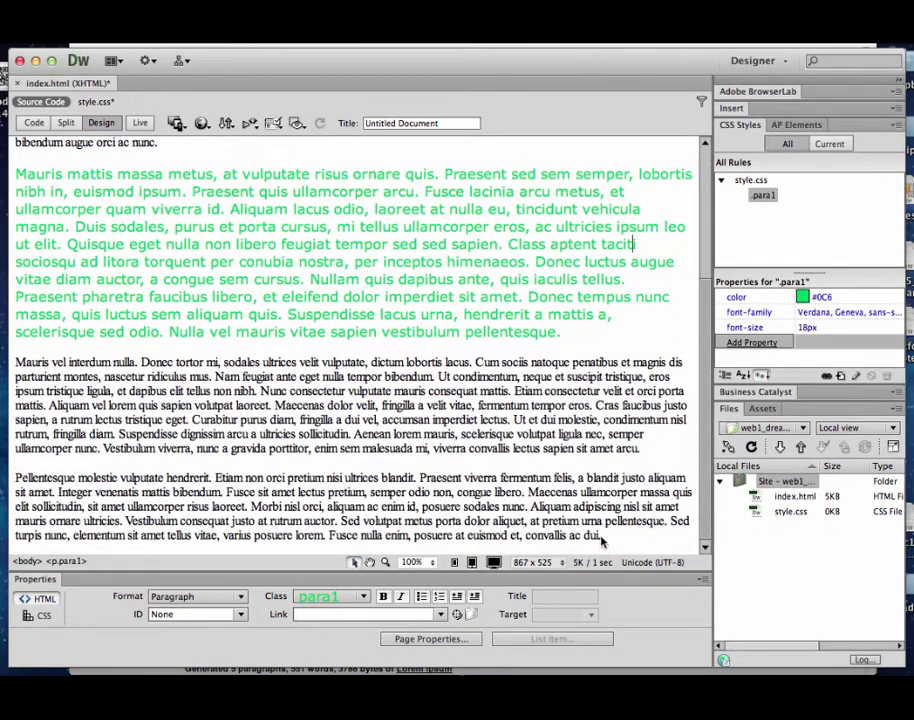
{"action": "left_click_drag", "start_coordinate": [604, 536], "coordinate": [15, 478]}
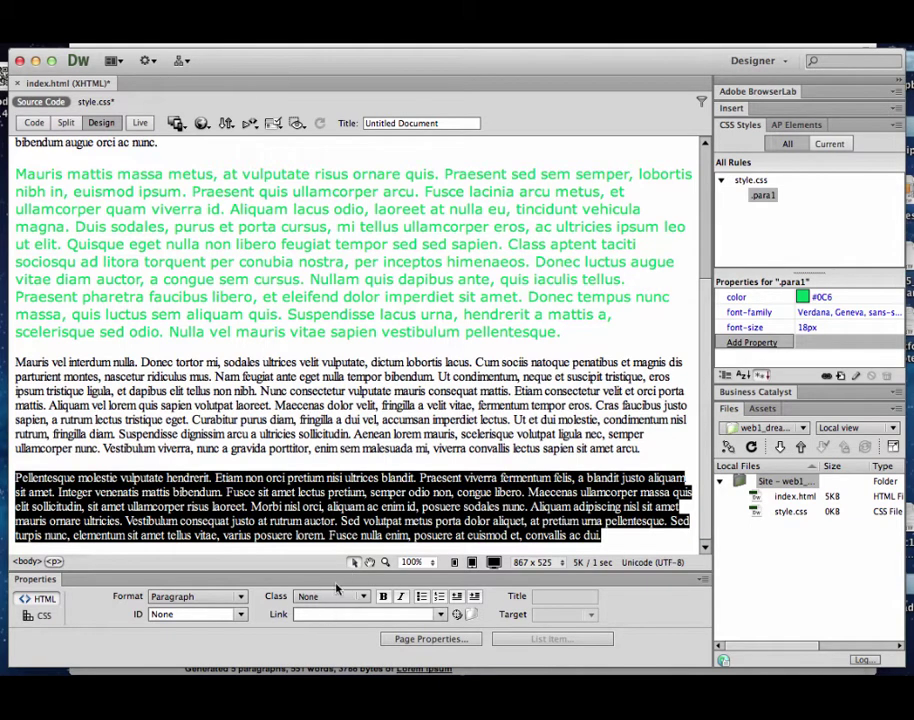
{"action": "left_click", "coordinate": [364, 597]}
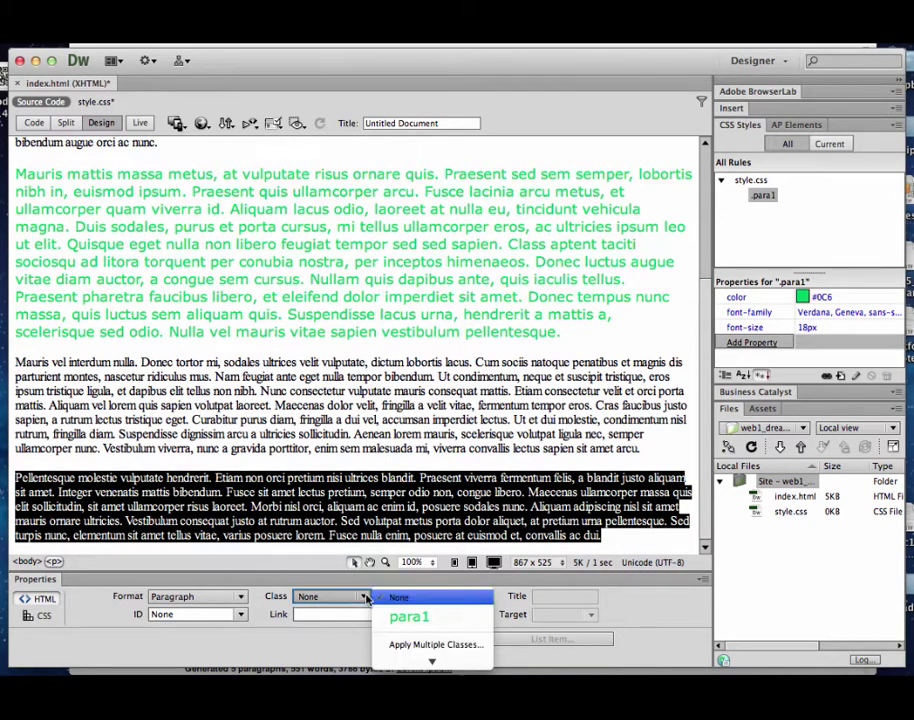
{"action": "left_click", "coordinate": [405, 616]}
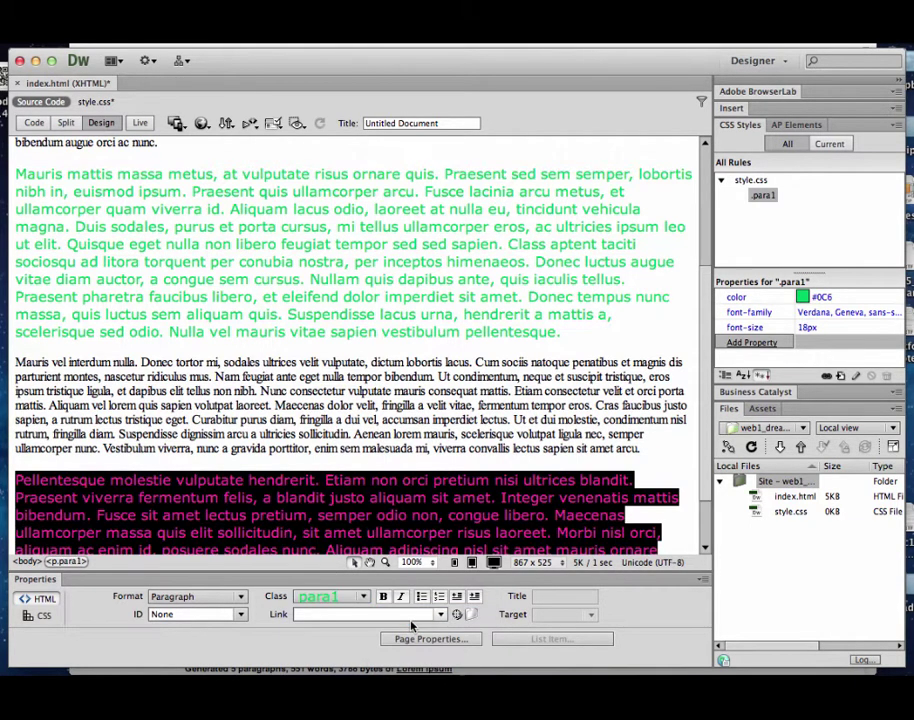
{"action": "left_click", "coordinate": [337, 405]}
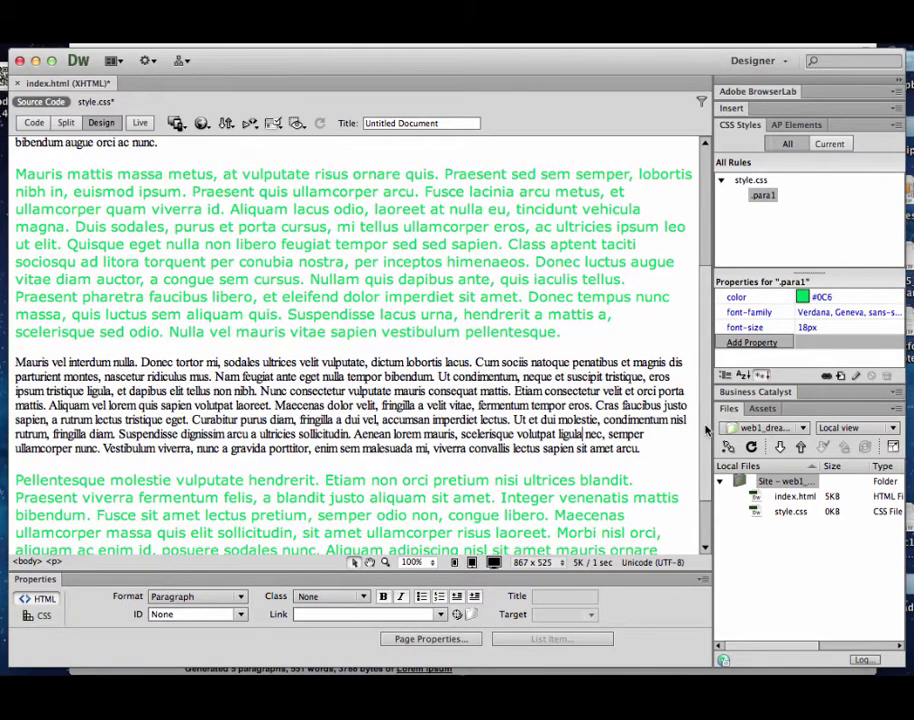
Step: Save index.html and preview it in Safari without saving the modified style.css
{"action": "scroll", "coordinate": [700, 512], "scroll_direction": "down", "scroll_amount": 3}
{"action": "scroll", "coordinate": [700, 512], "scroll_direction": "up", "scroll_amount": 10}
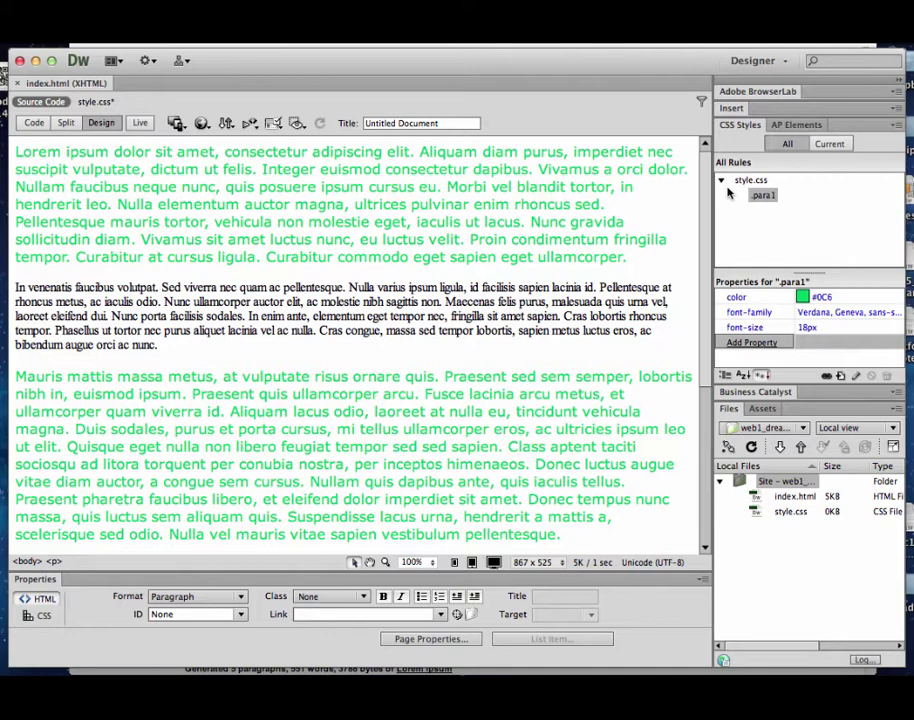
{"action": "left_click", "coordinate": [202, 124]}
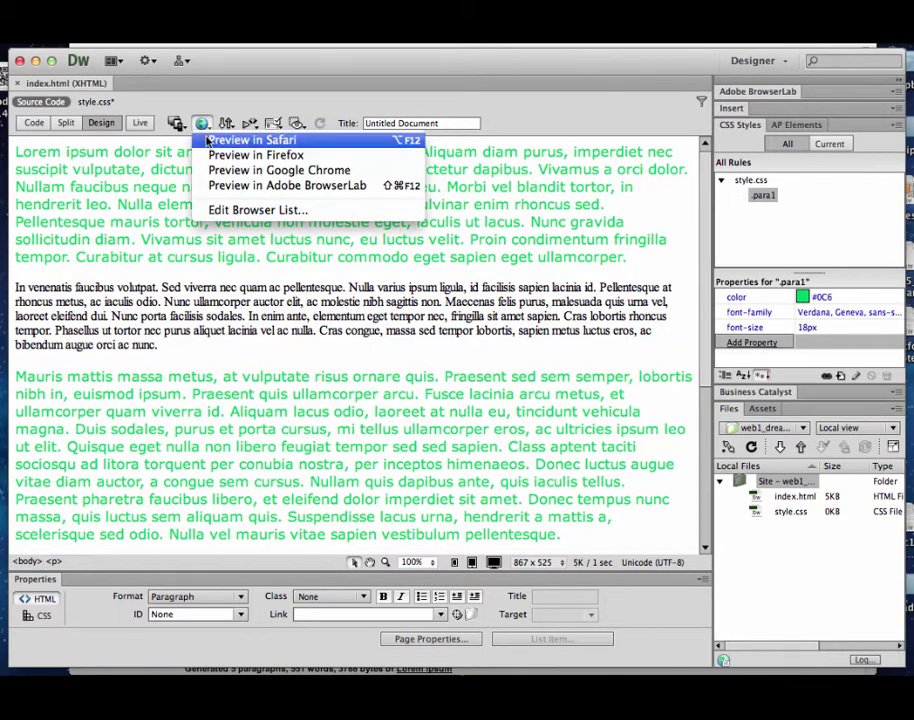
{"action": "left_click", "coordinate": [209, 141]}
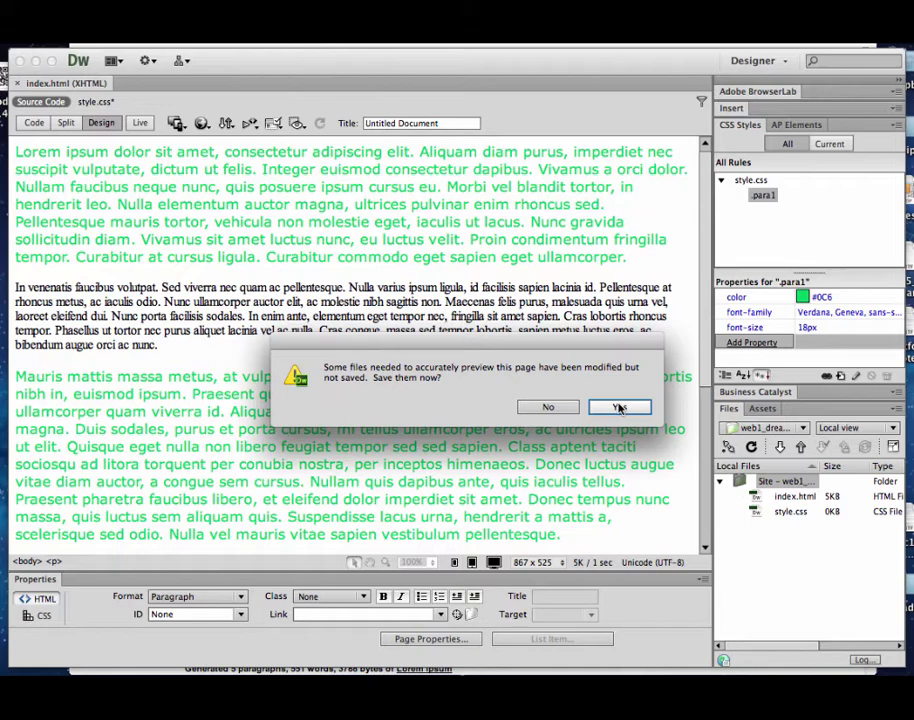
{"action": "left_click", "coordinate": [570, 408]}
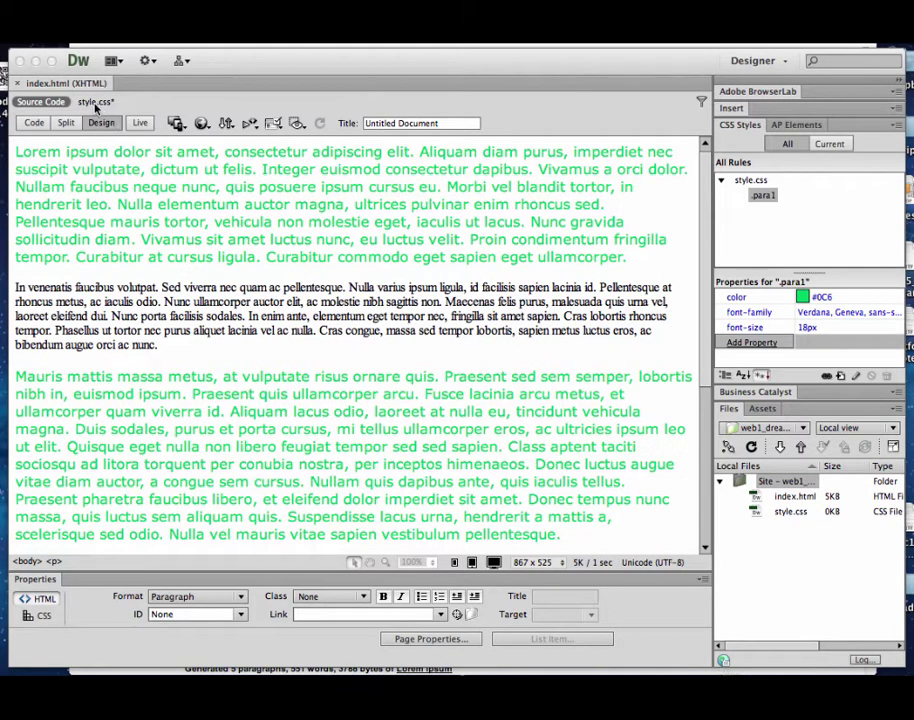
Step: Return to Dreamweaver, save style.css while its code is shown, and go back to the source code of index.html
{"action": "left_click", "coordinate": [52, 102]}
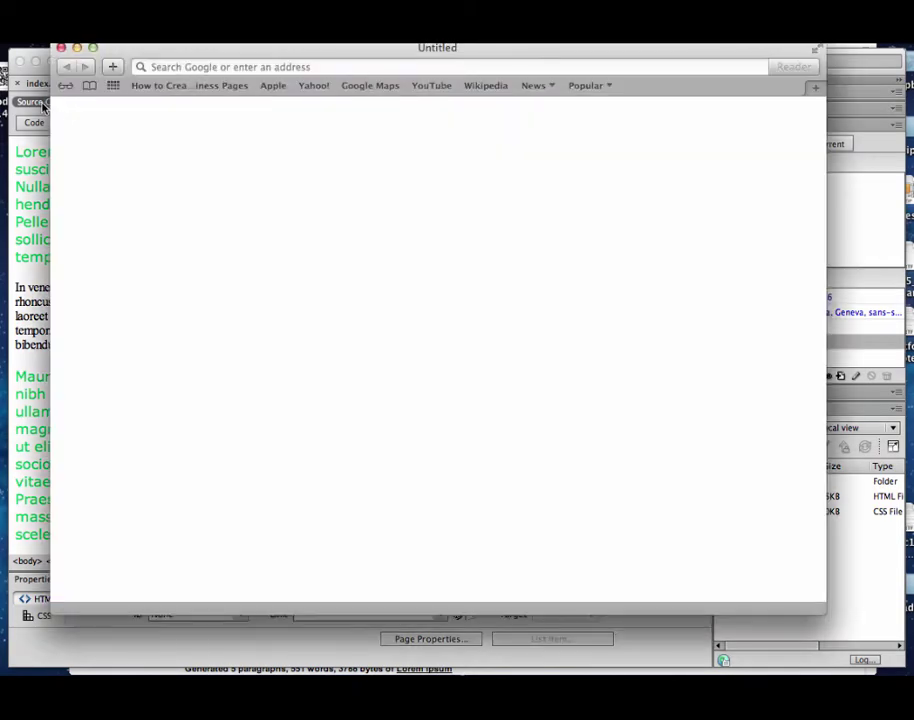
{"action": "left_click", "coordinate": [35, 186]}
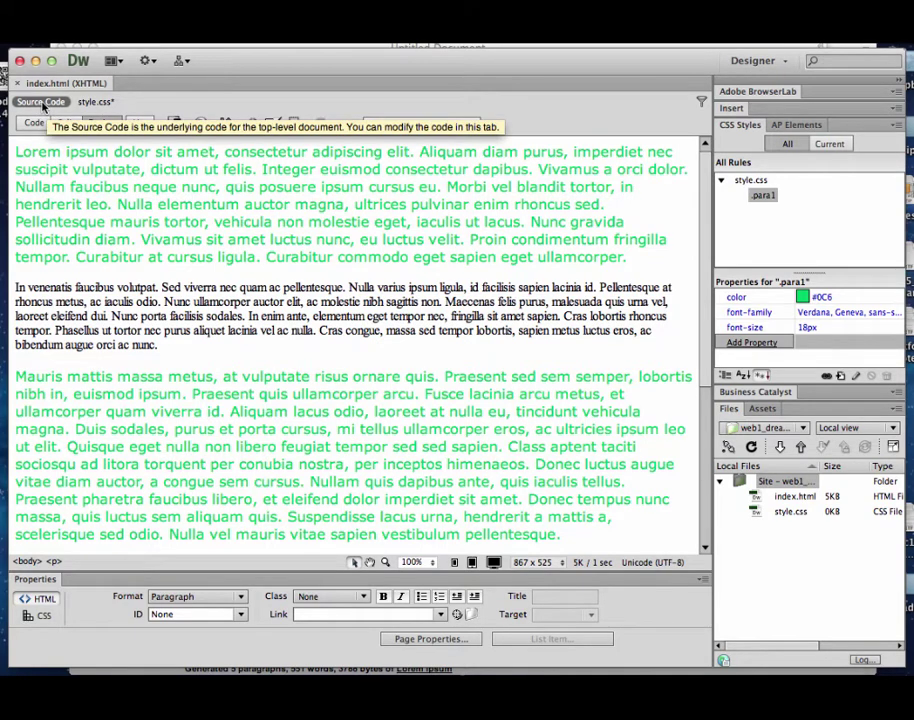
{"action": "left_click", "coordinate": [107, 101]}
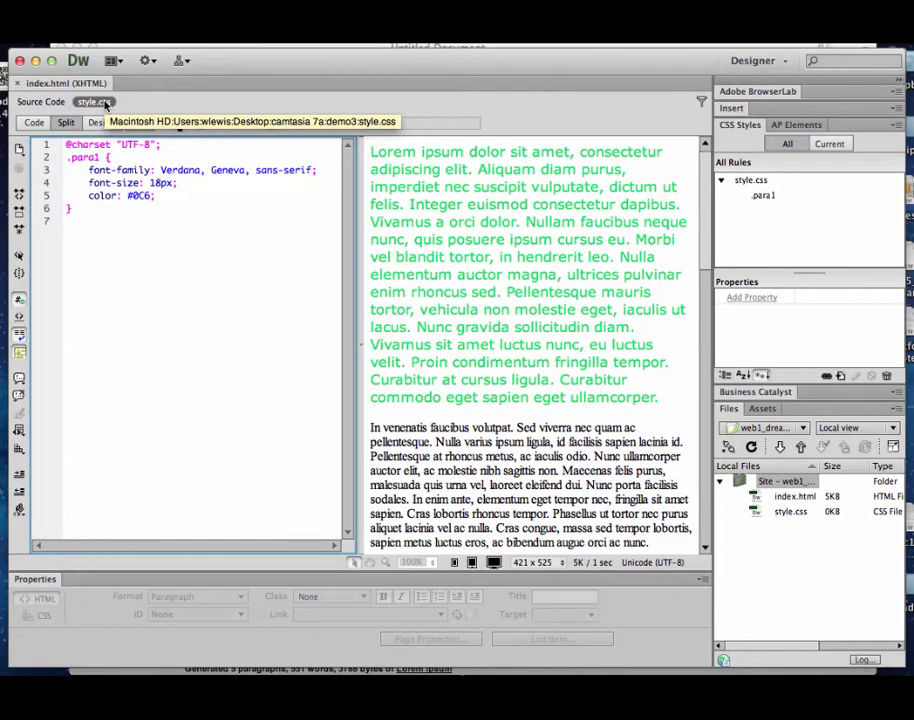
{"action": "left_click", "coordinate": [42, 101]}
Step: Switch to Safari to check how the paragraphs of index.html are displayed
{"action": "mouse_move", "coordinate": [520, 700]}
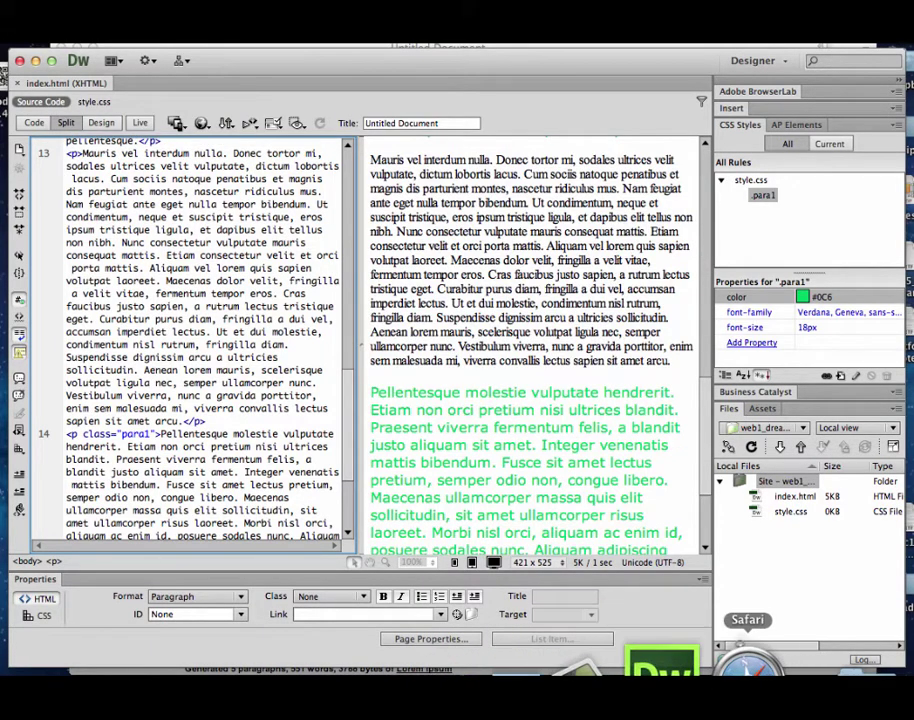
{"action": "left_click", "coordinate": [741, 668]}
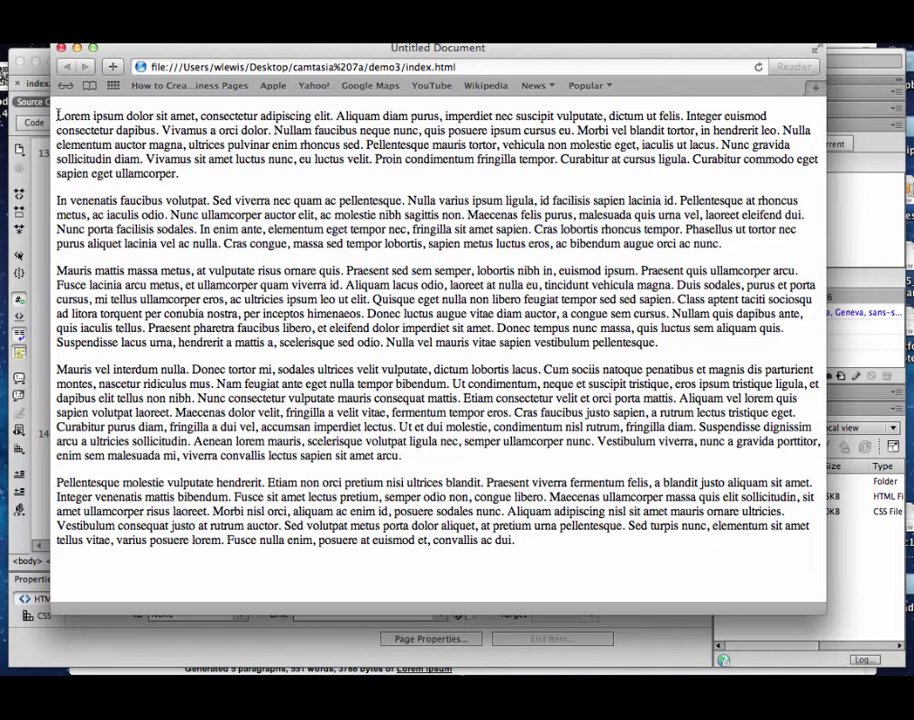
Step: Reload index.html in Safari to check the paragraph styling, and minimize the browser window
{"action": "left_click_drag", "start_coordinate": [58, 117], "coordinate": [205, 185]}
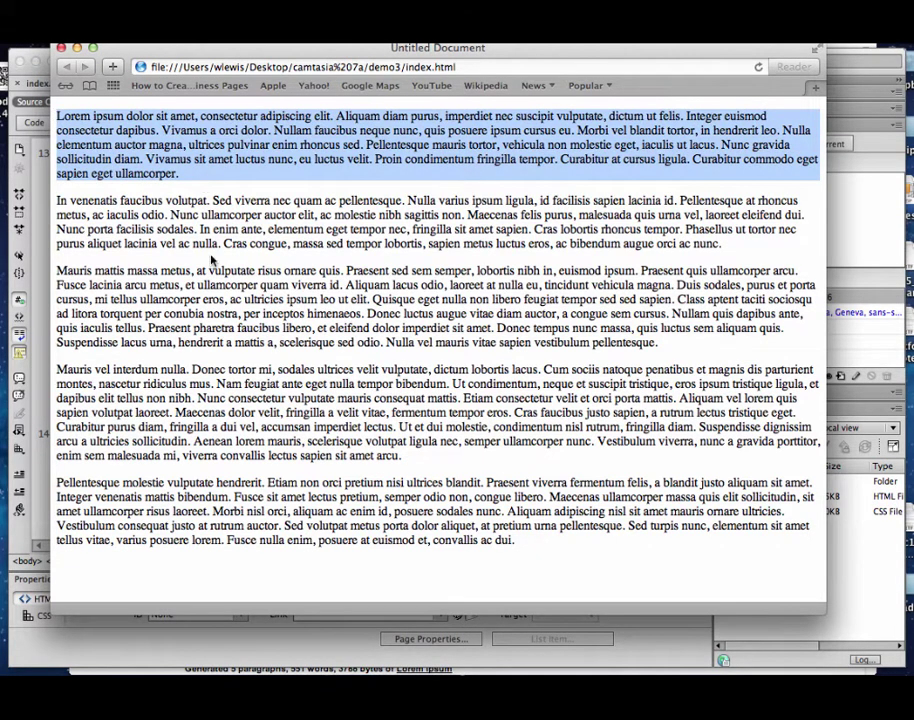
{"action": "left_click", "coordinate": [153, 185]}
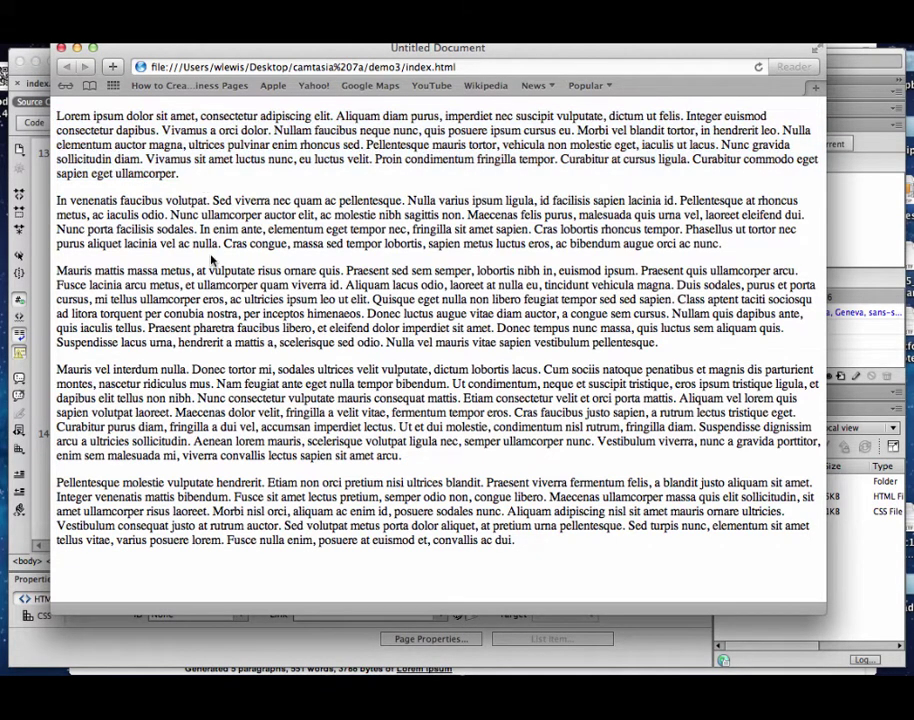
{"action": "left_click", "coordinate": [758, 67]}
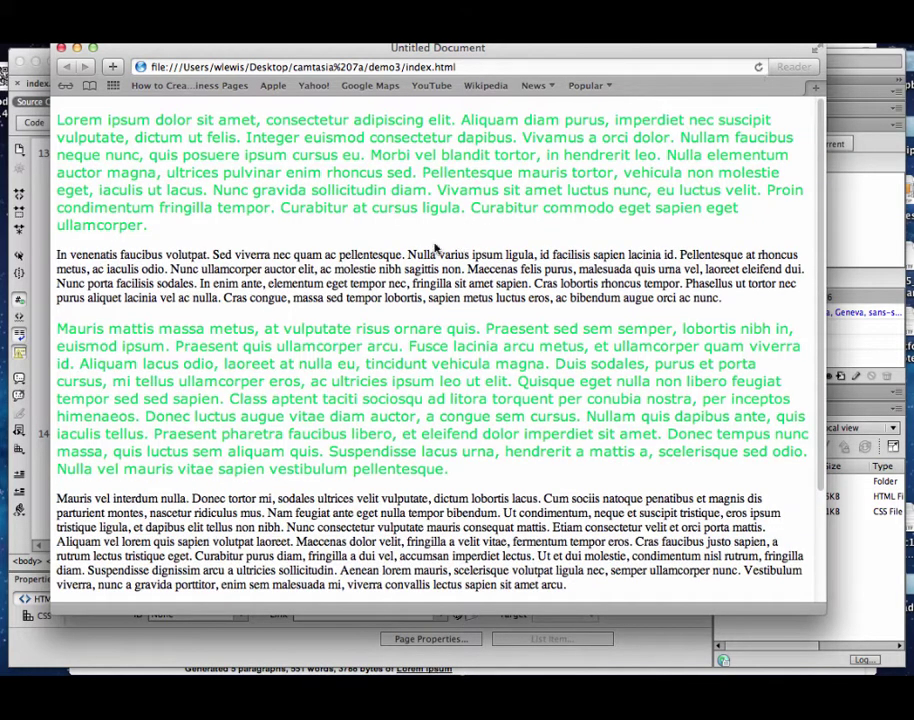
{"action": "left_click", "coordinate": [77, 48]}
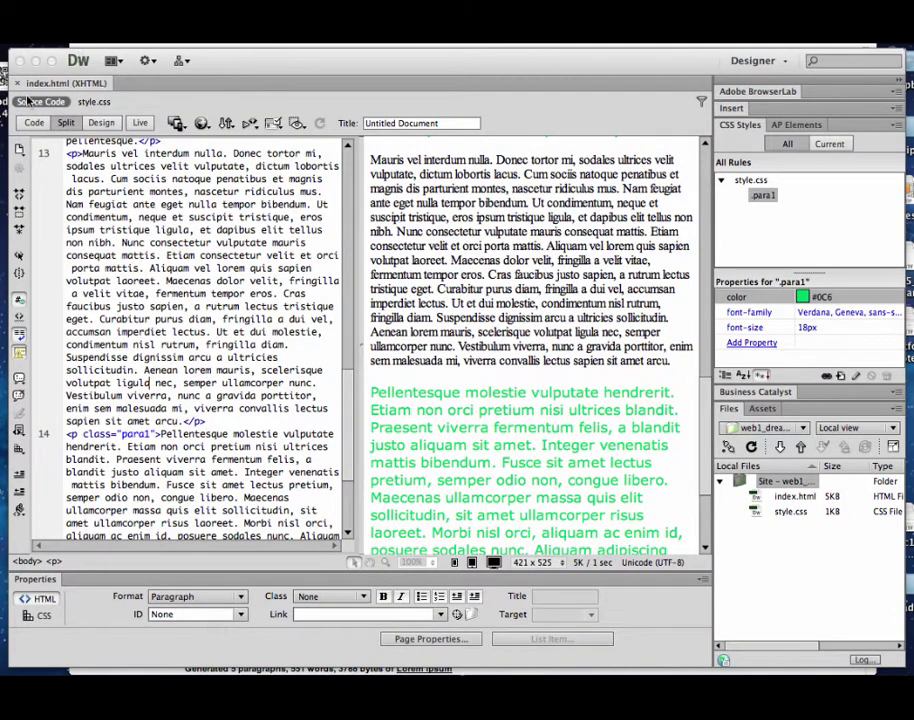
Step: Return to Dreamweaver, display index.html in Design view only, and save all open files
{"action": "left_click", "coordinate": [68, 137]}
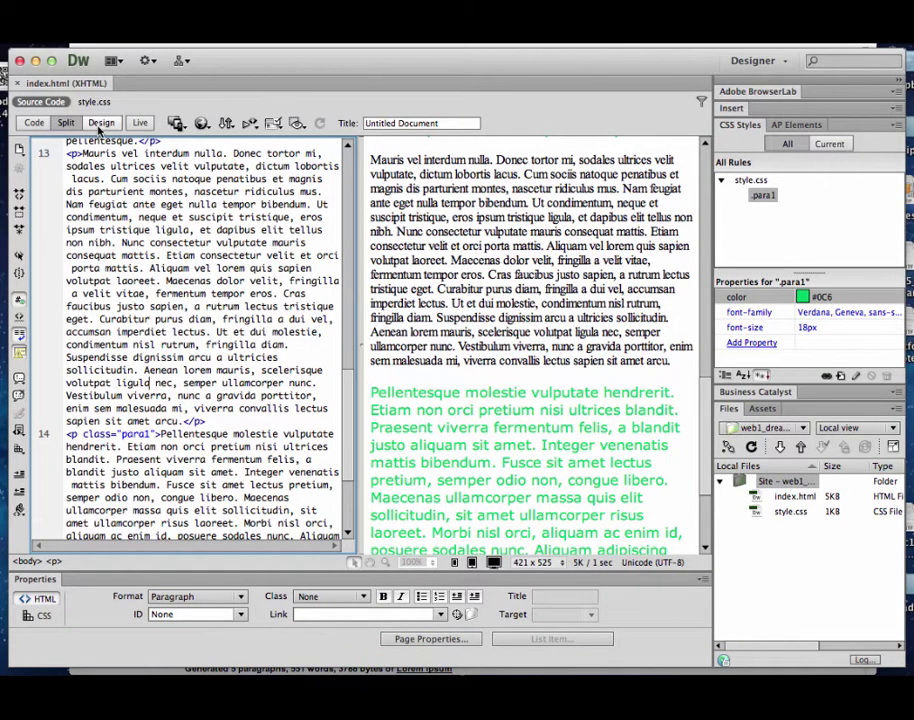
{"action": "left_click", "coordinate": [100, 123]}
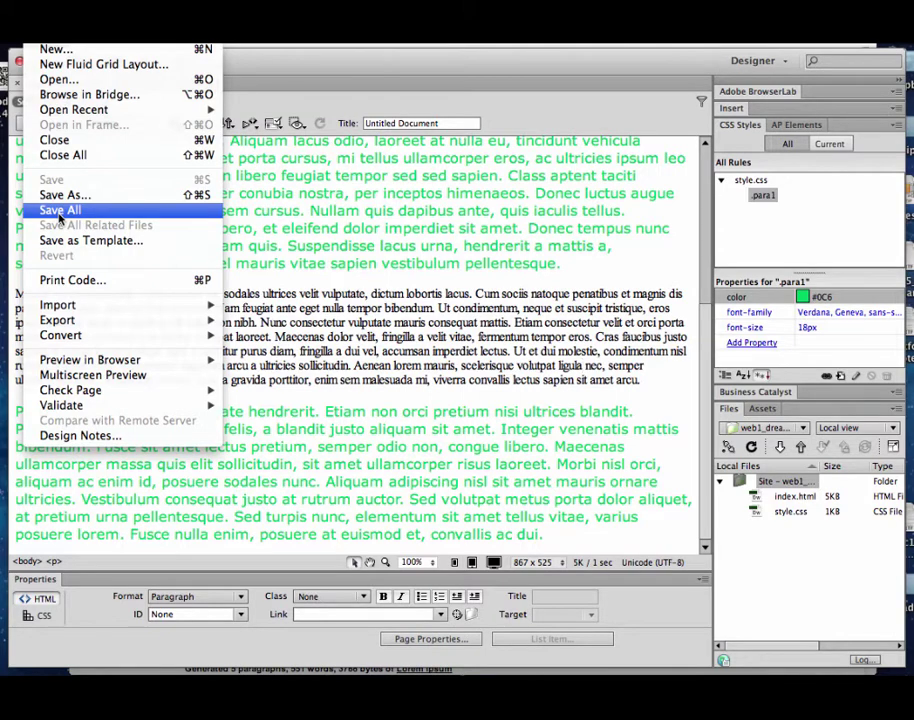
{"action": "left_click", "coordinate": [60, 211]}
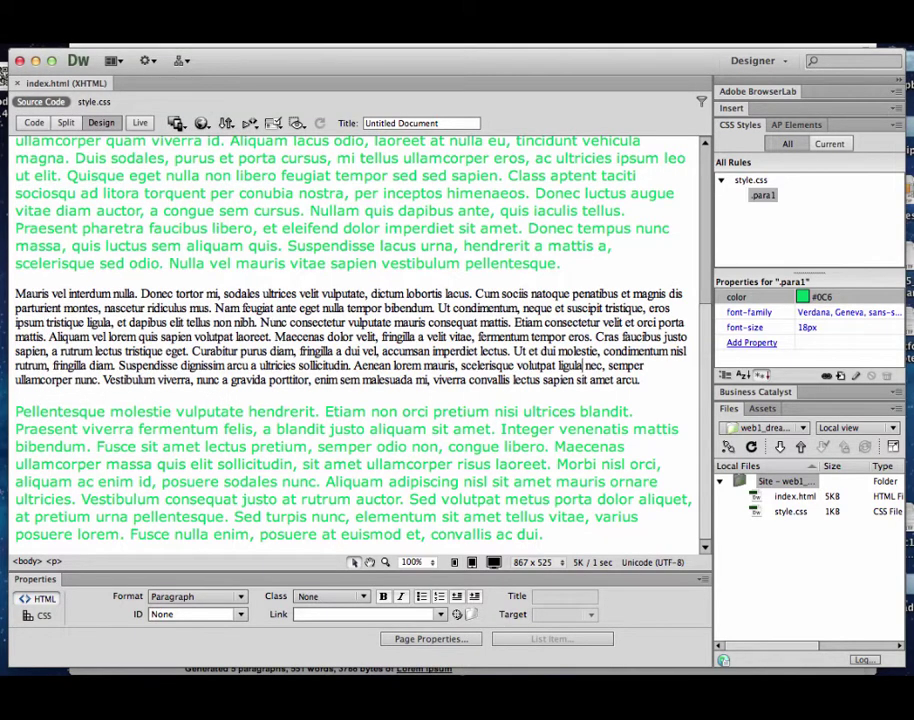
Step: Display the Standard toolbar for the document and use its Save All command to save every open file
{"action": "left_click", "coordinate": [45, 30]}
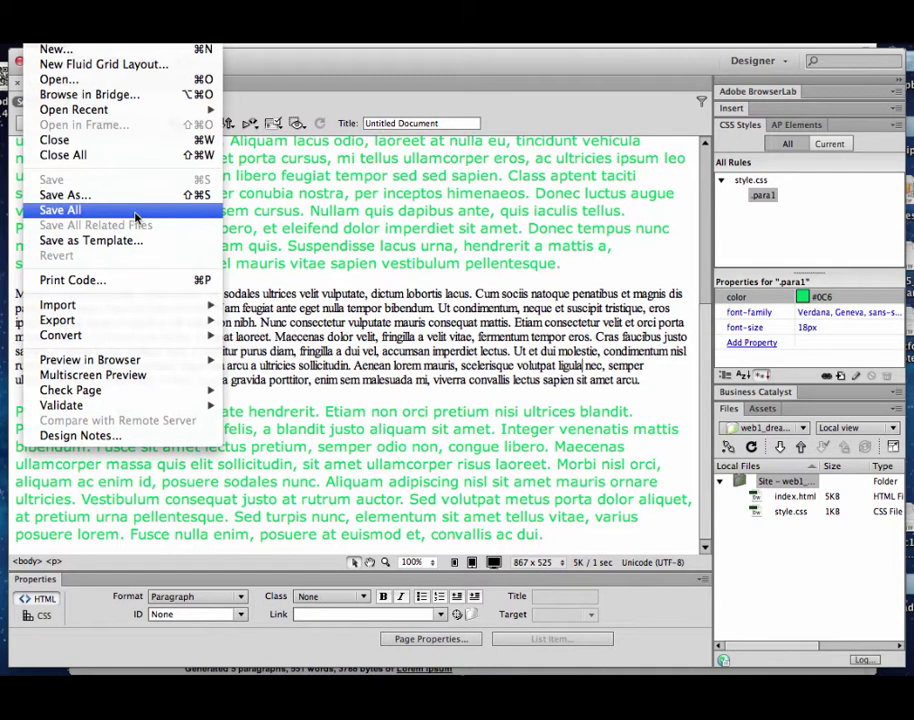
{"action": "mouse_move", "coordinate": [85, 38]}
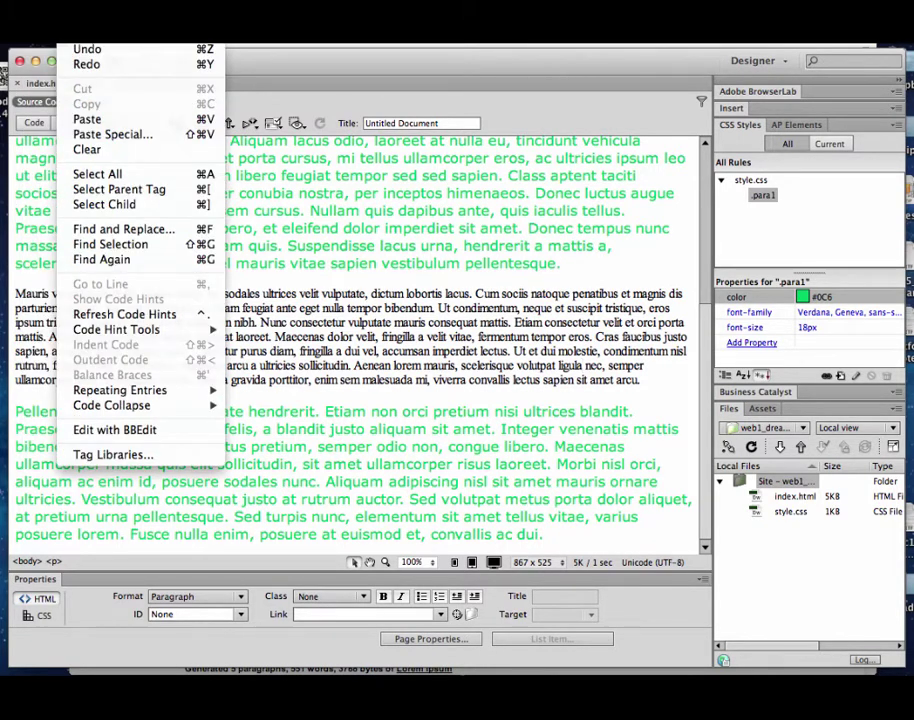
{"action": "mouse_move", "coordinate": [125, 38]}
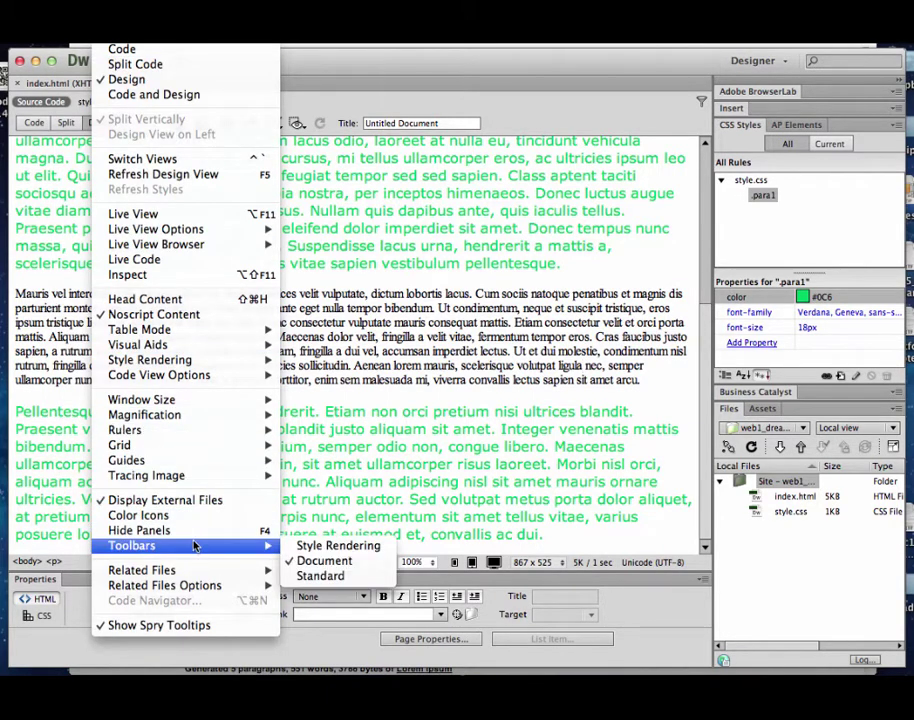
{"action": "mouse_move", "coordinate": [200, 545]}
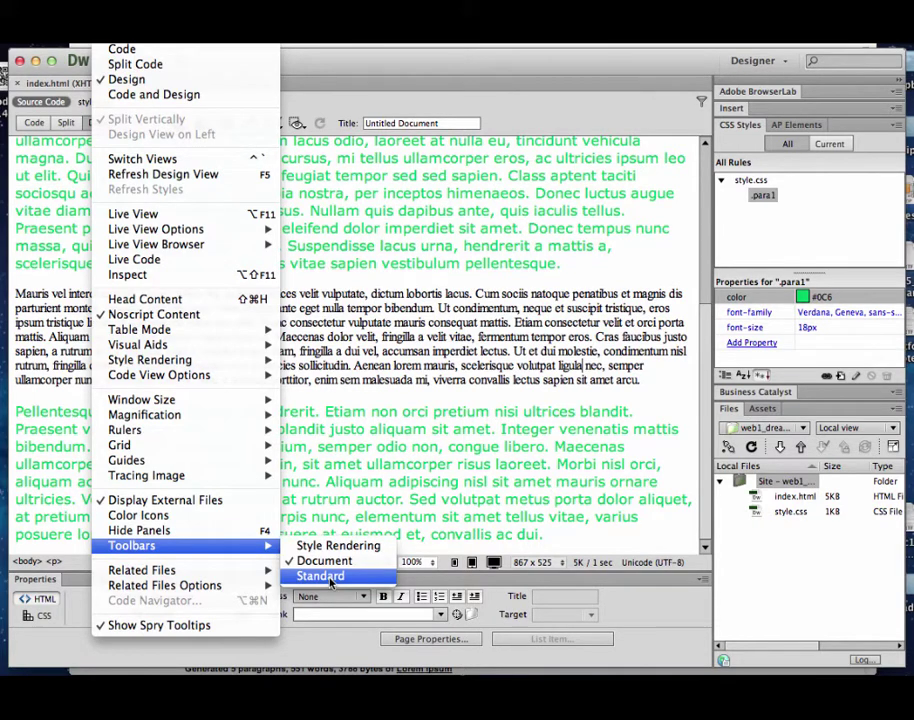
{"action": "left_click", "coordinate": [331, 580]}
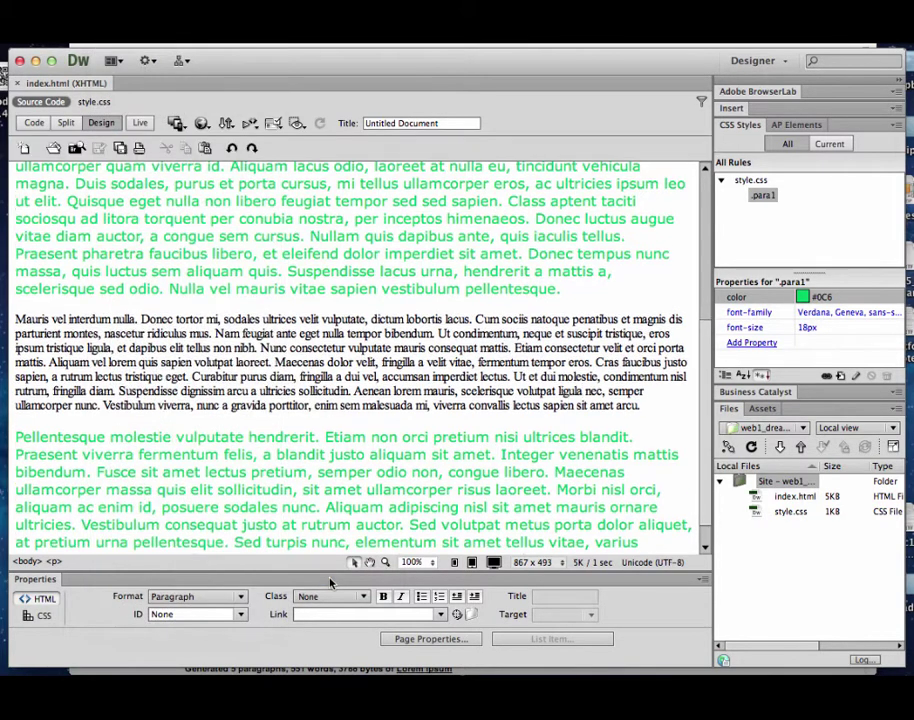
{"action": "left_click", "coordinate": [121, 149]}
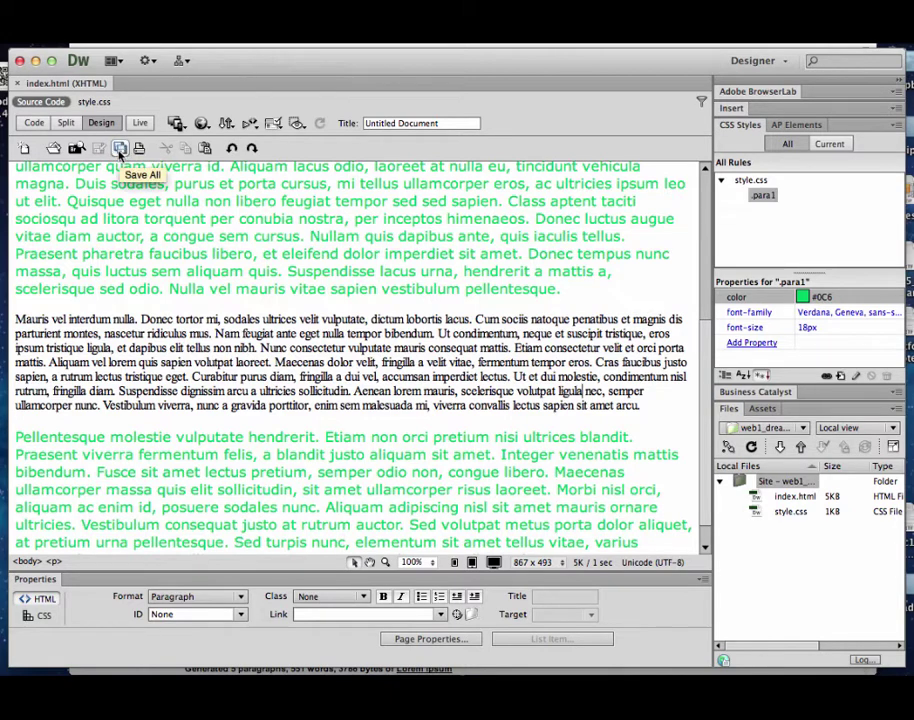
{"action": "left_click", "coordinate": [120, 153]}
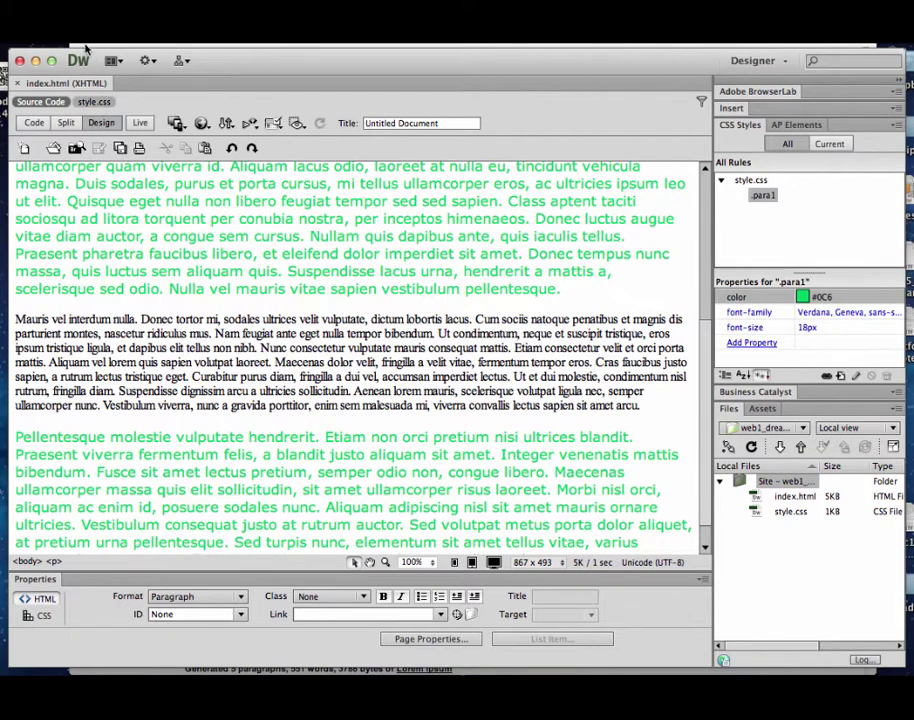
{"action": "left_click", "coordinate": [10, 36]}
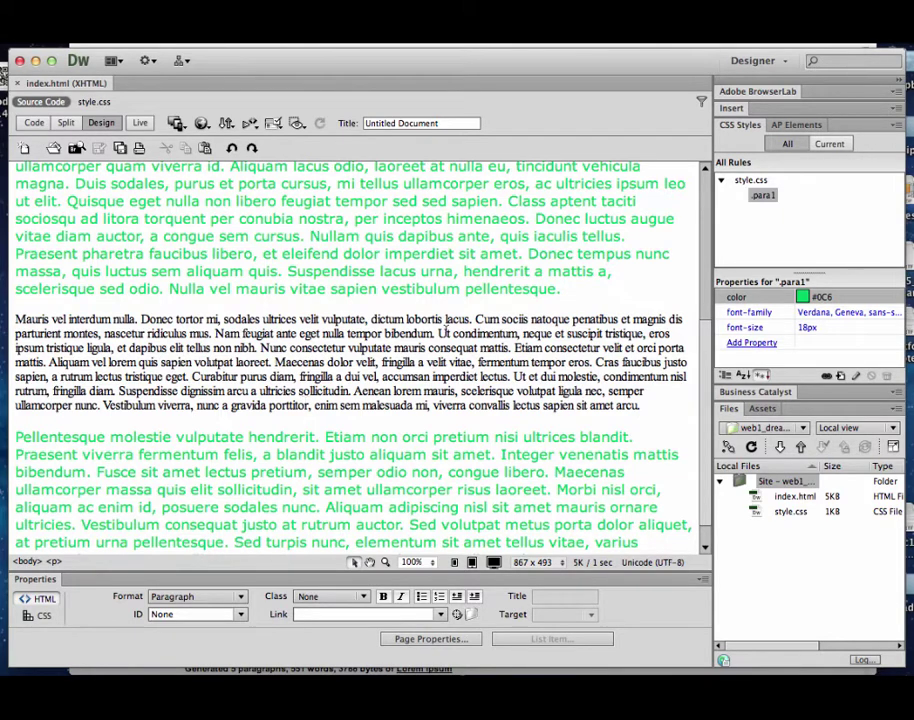
{"action": "triple_click", "coordinate": [247, 289]}
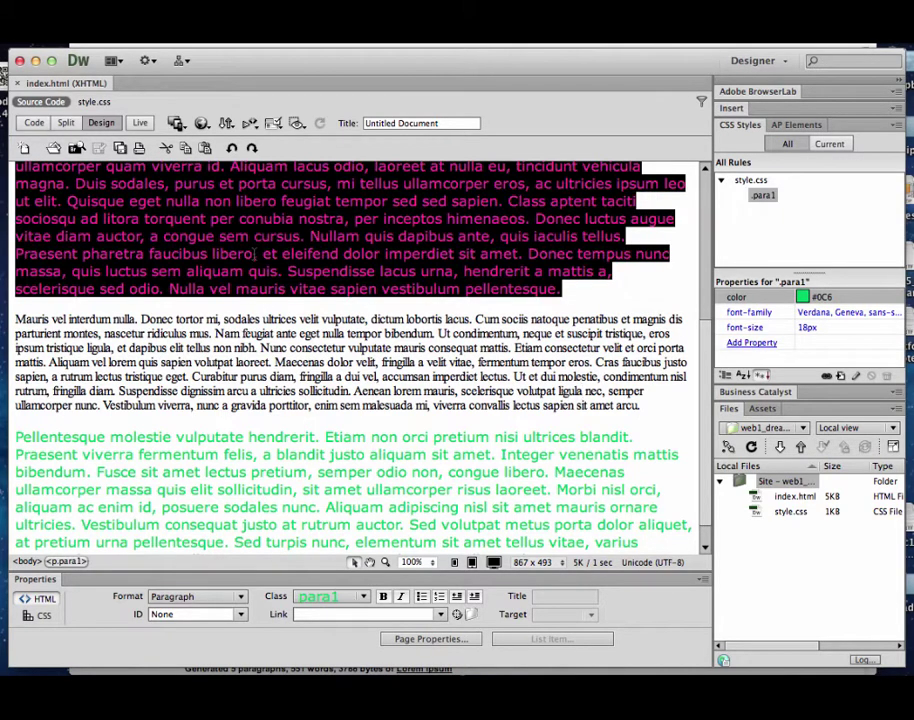
{"action": "left_click", "coordinate": [316, 331]}
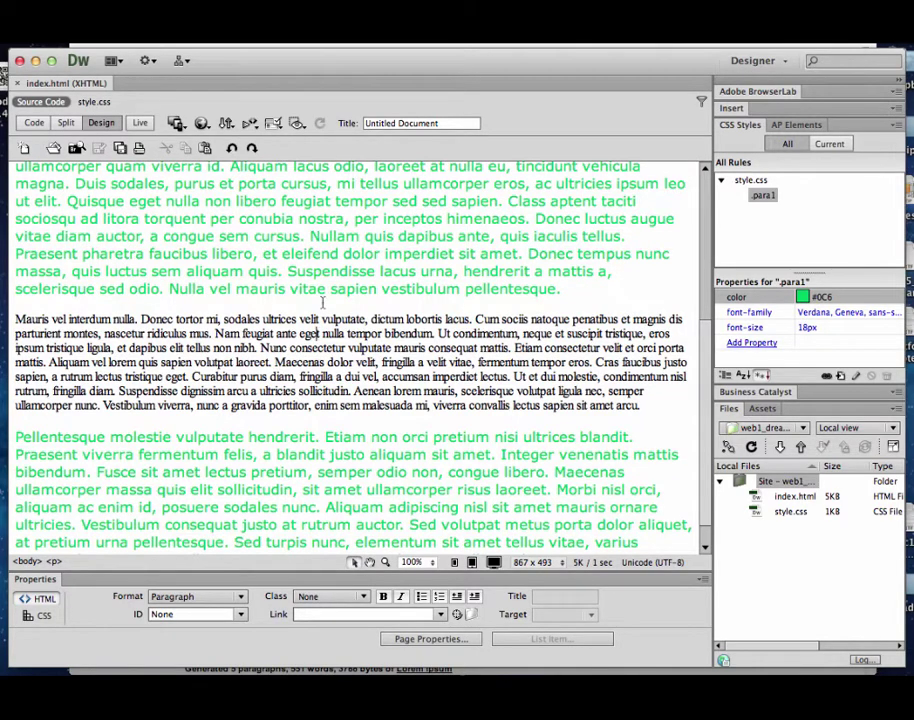
Step: Delete all the paragraphs from index.html, from "Lorem ipsum dolor" through "convallis ac dui", leaving the page empty
{"action": "scroll", "coordinate": [703, 386], "scroll_direction": "up", "scroll_amount": 10}
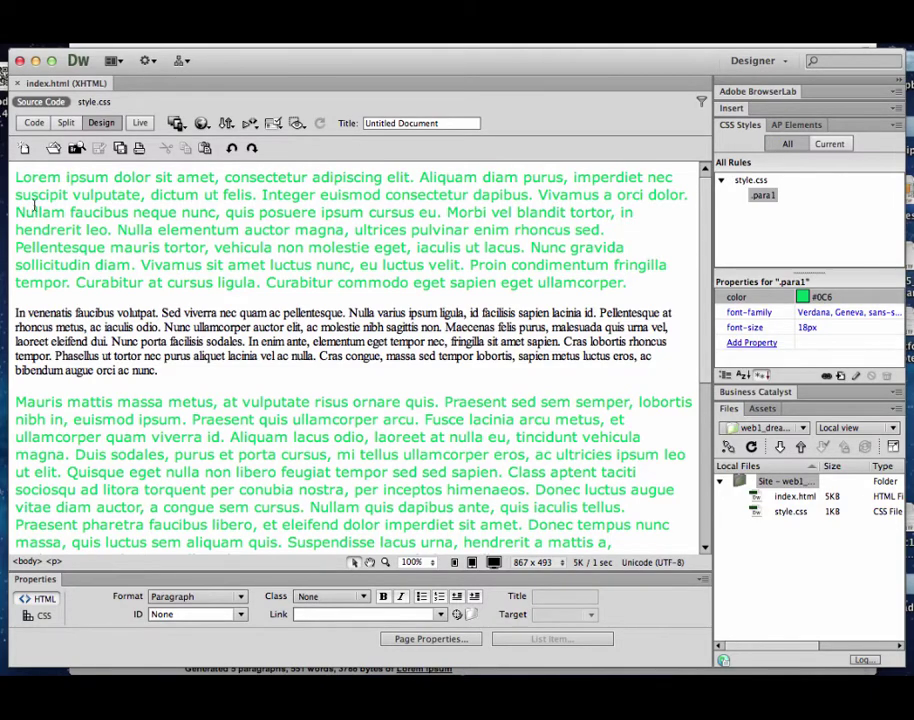
{"action": "left_click", "coordinate": [16, 178], "text": "shift"}
{"action": "left_click_drag", "start_coordinate": [198, 508], "coordinate": [561, 543]}
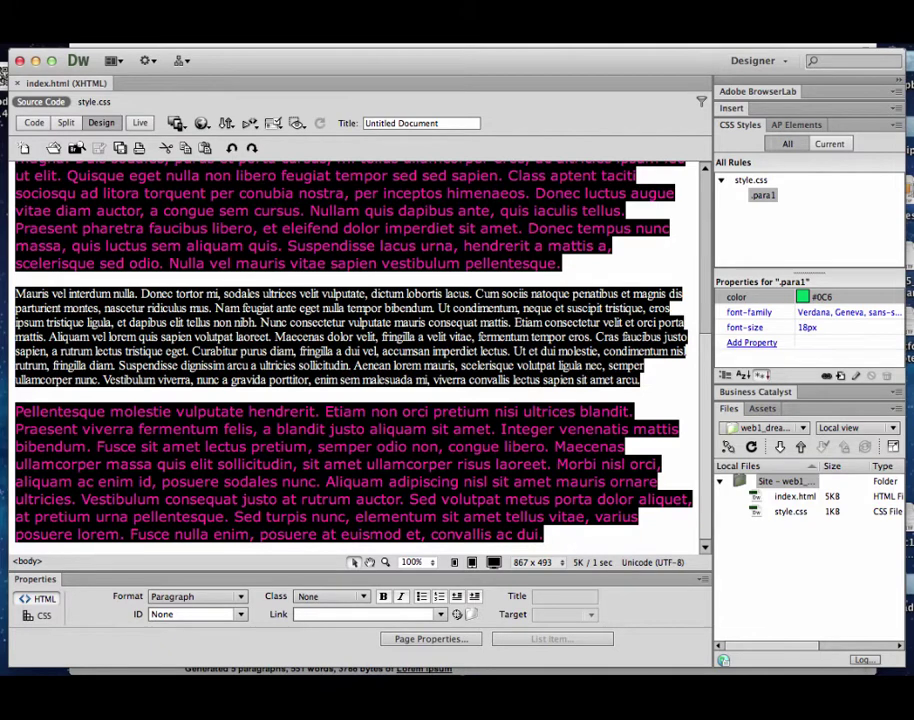
{"action": "key", "text": "BackSpace"}
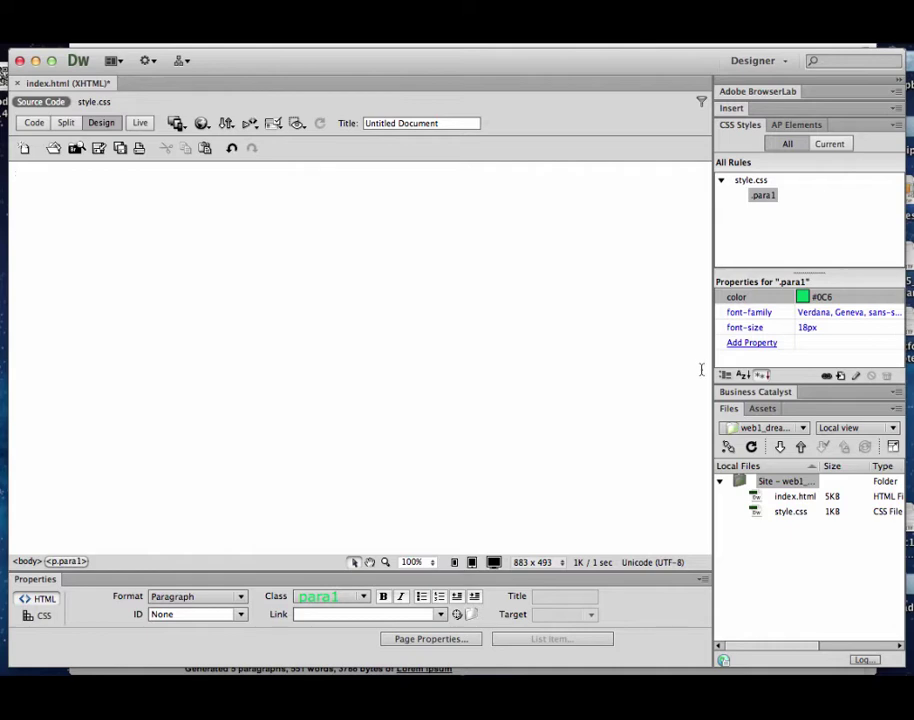
Step: Create a new CSS class rule named .container, defined in style.css, and proceed to its rule definition
{"action": "left_click", "coordinate": [840, 377]}
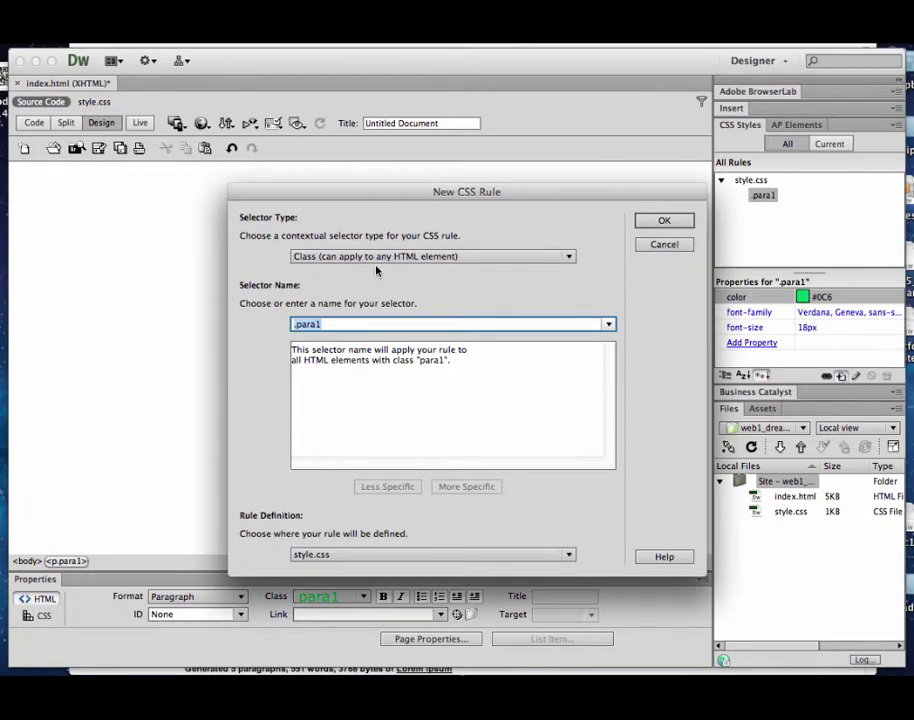
{"action": "key", "text": "BackSpace"}
{"action": "type", "text": ".container"}
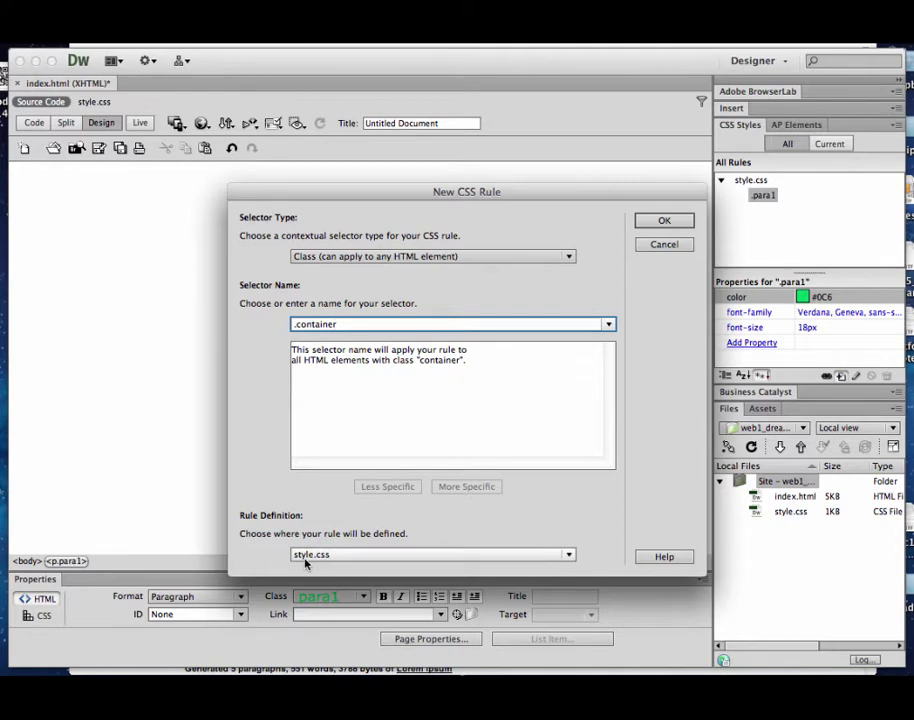
{"action": "left_click", "coordinate": [335, 554]}
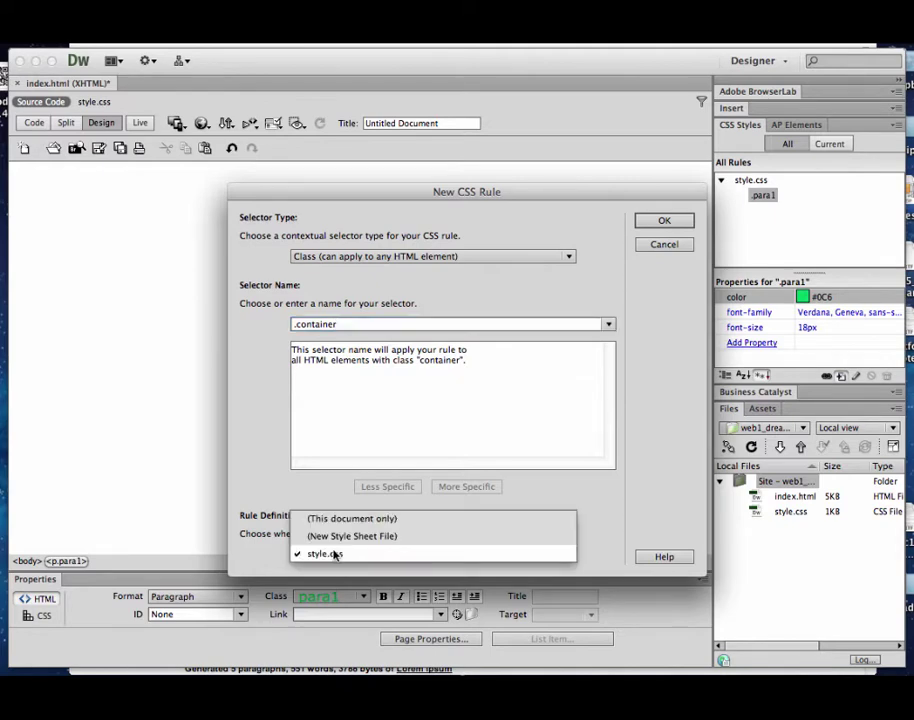
{"action": "left_click", "coordinate": [335, 554]}
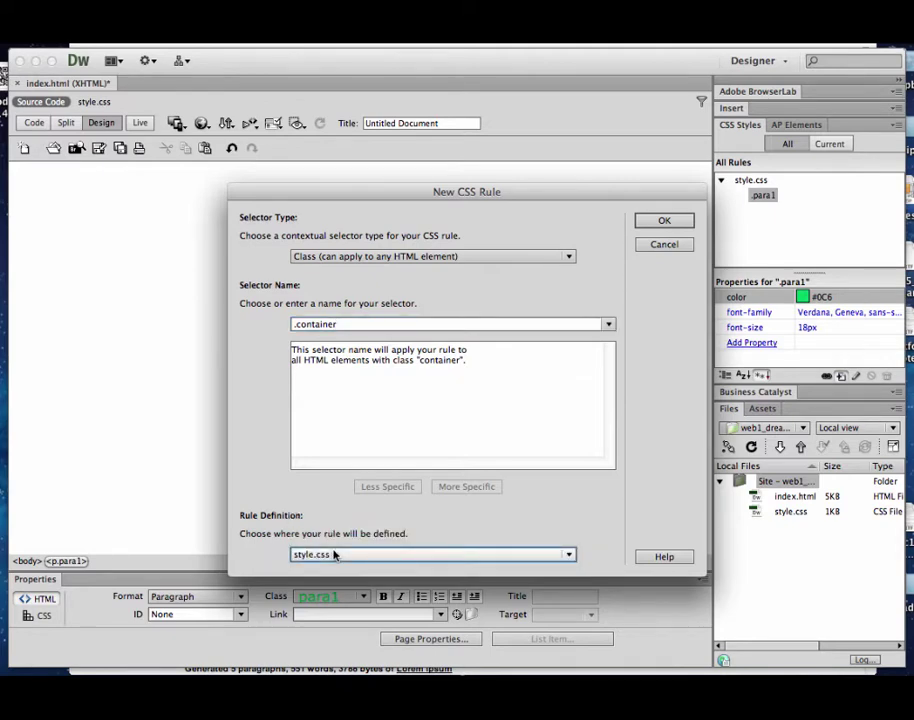
{"action": "left_click", "coordinate": [664, 221]}
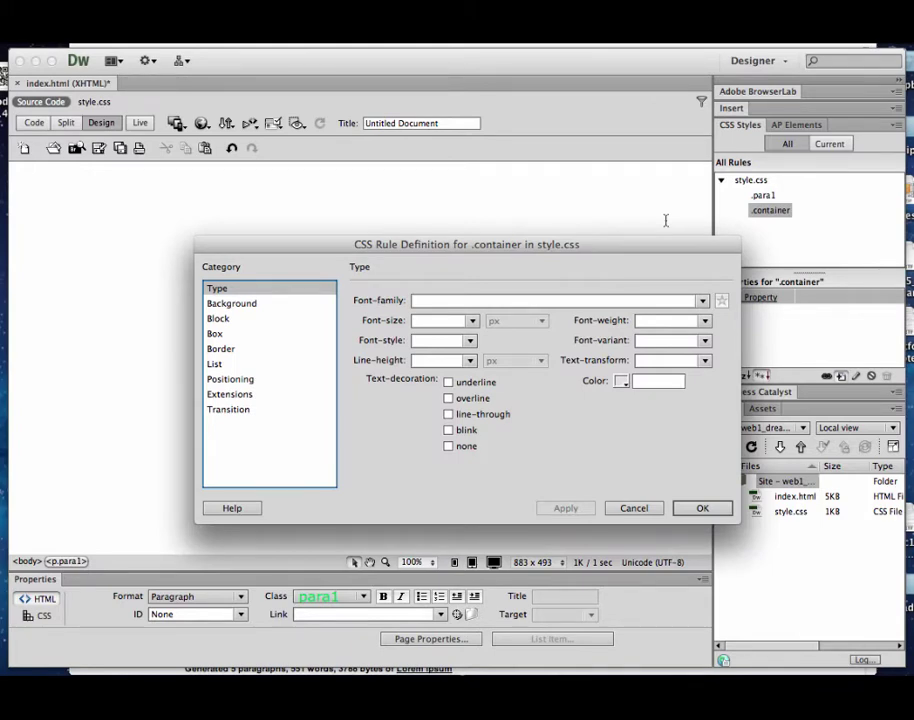
Step: Set the background color of the .container rule to pale yellow, #FFC
{"action": "left_click", "coordinate": [240, 306]}
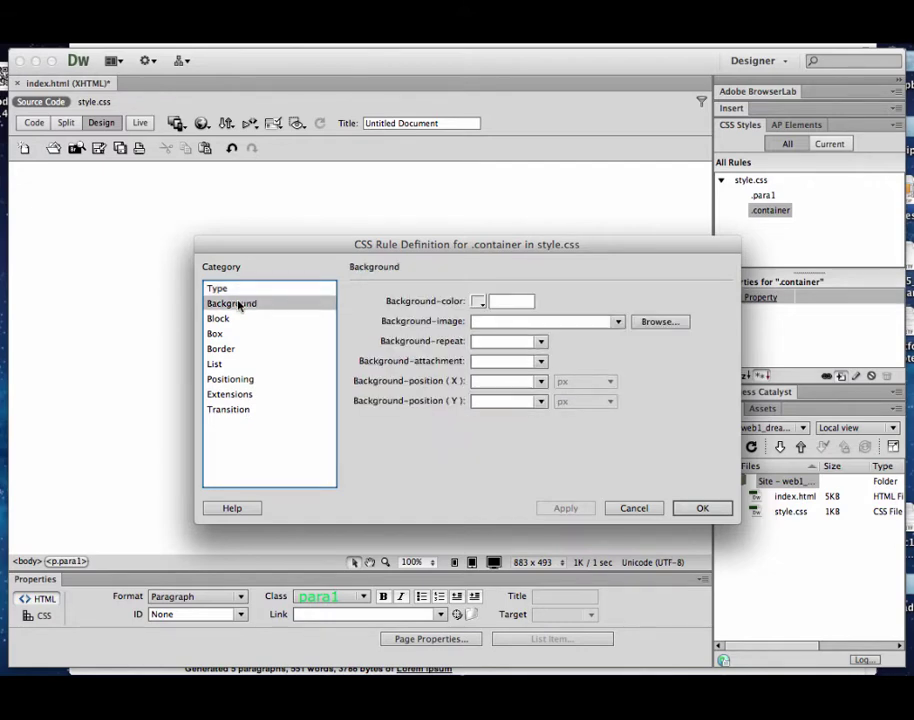
{"action": "left_click", "coordinate": [479, 301]}
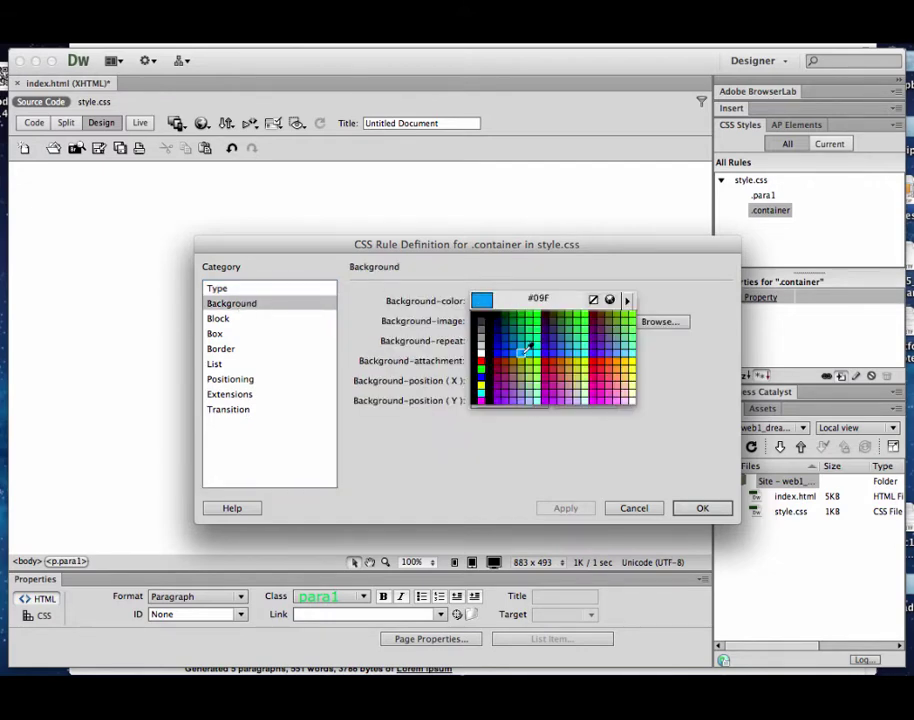
{"action": "left_click", "coordinate": [632, 390]}
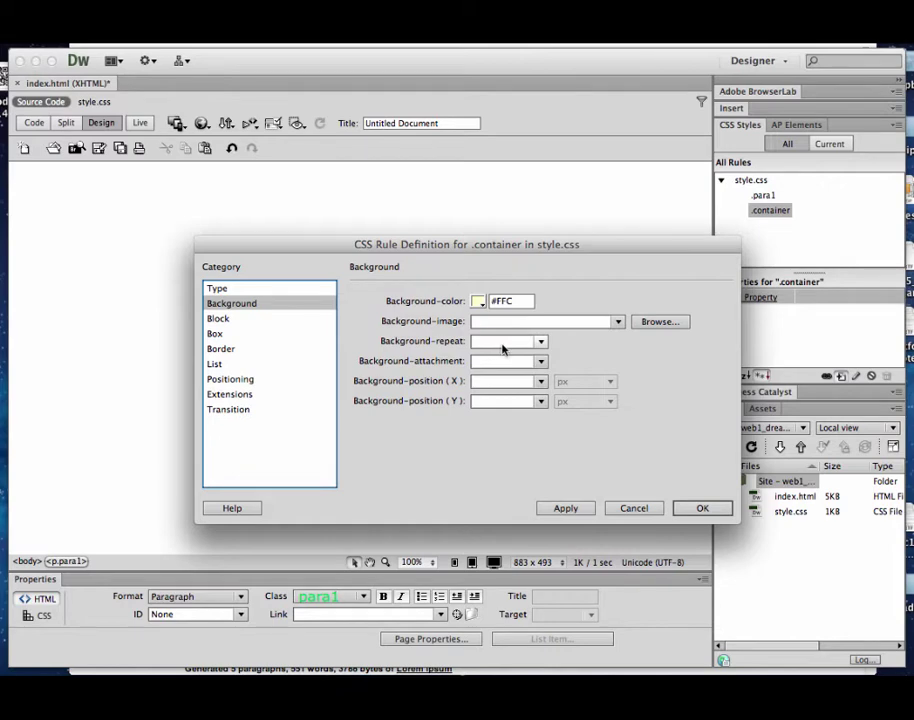
Step: Set the .container box width to 955 px and its margin to auto on all sides
{"action": "left_click", "coordinate": [219, 336]}
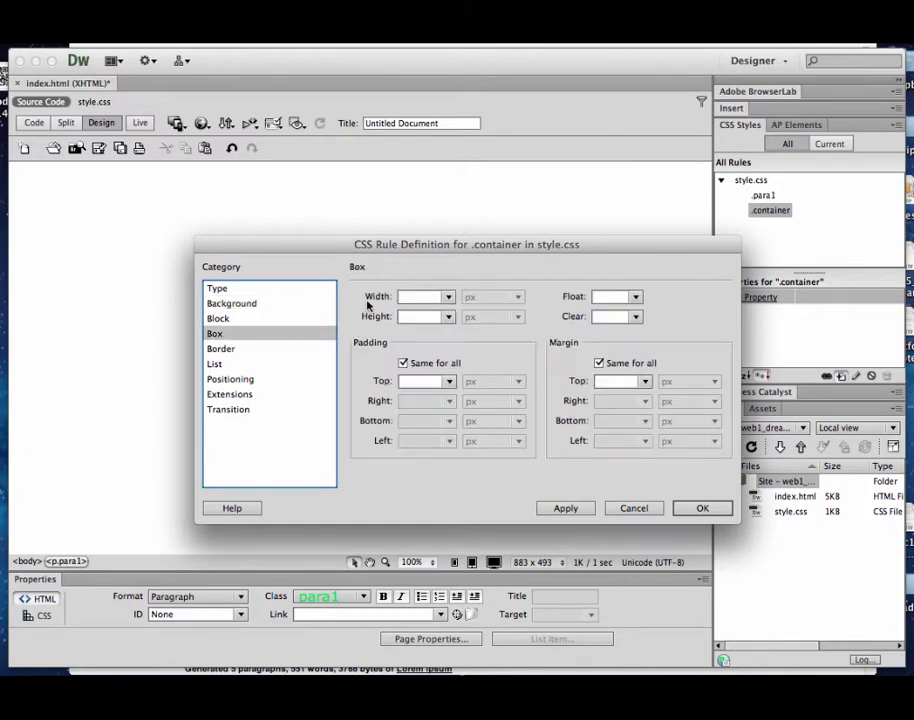
{"action": "left_click", "coordinate": [413, 298]}
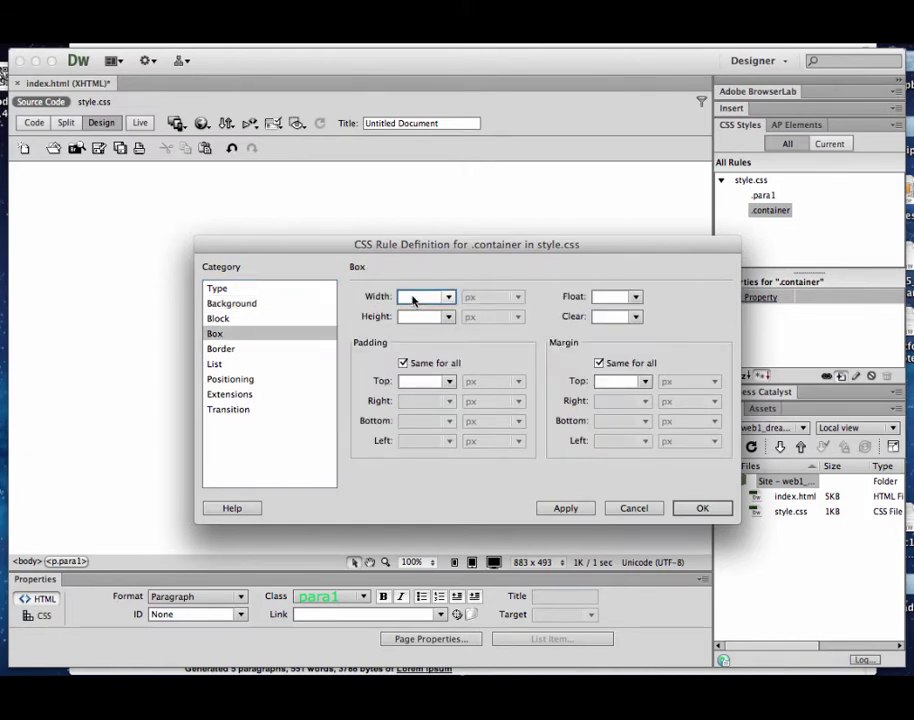
{"action": "type", "text": "955"}
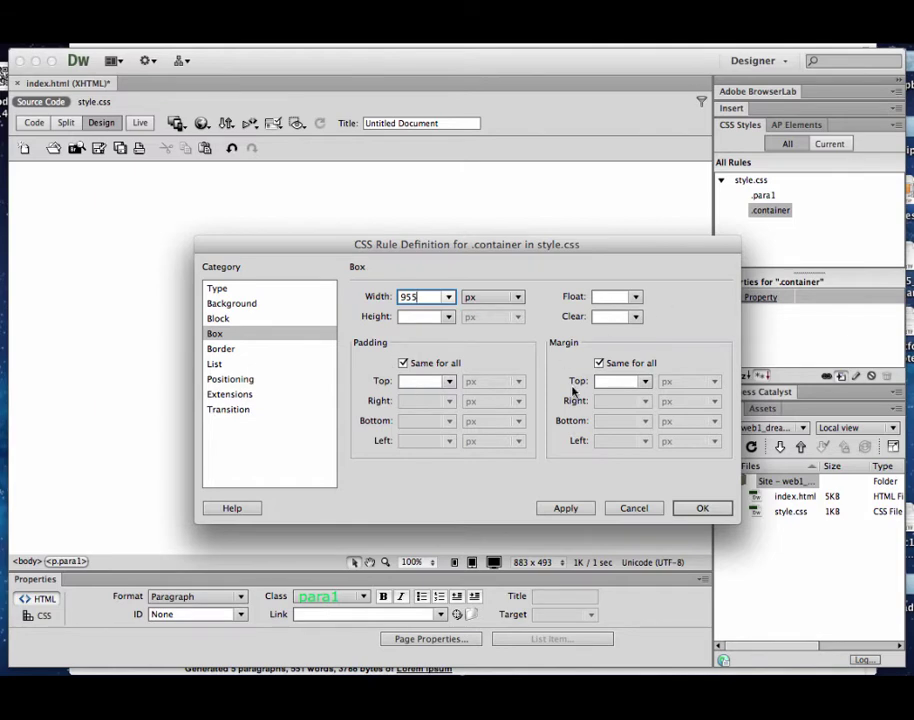
{"action": "left_click", "coordinate": [646, 382]}
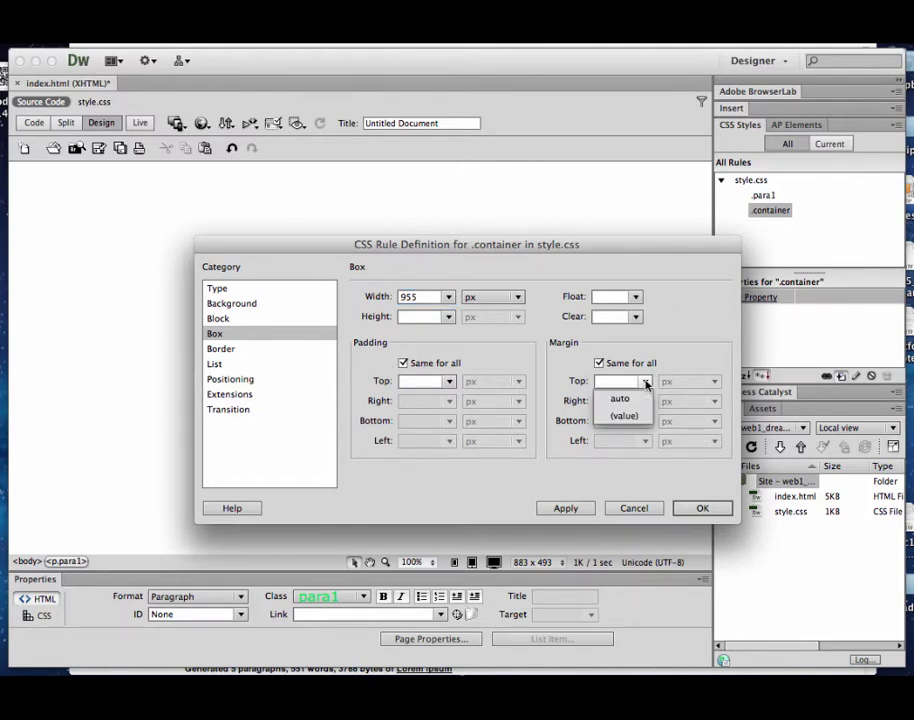
{"action": "left_click", "coordinate": [630, 399]}
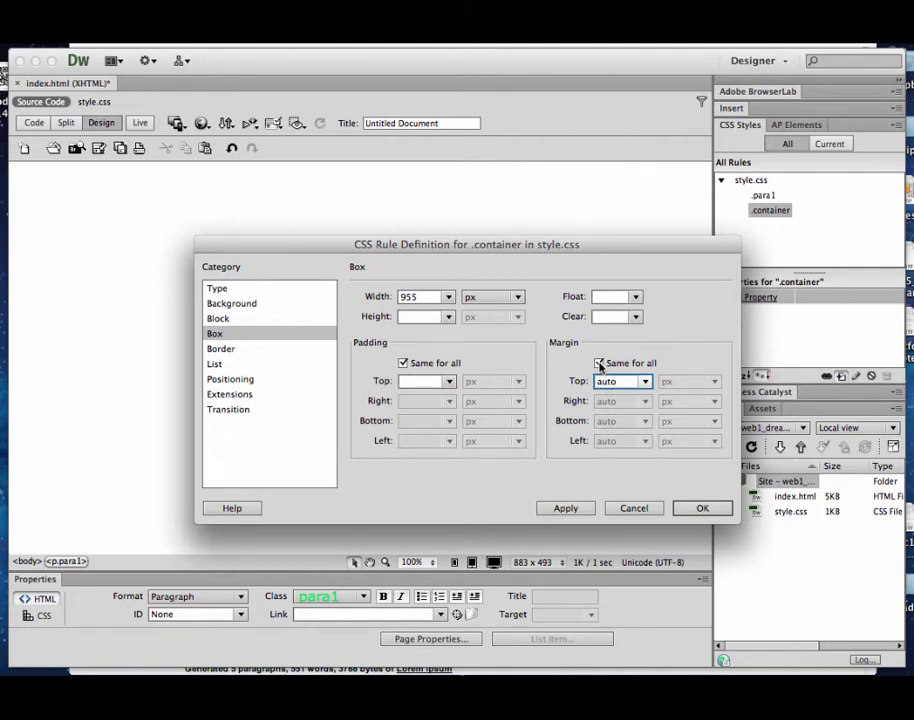
{"action": "left_click", "coordinate": [402, 362]}
Step: Set the overflow of the .container rule to hidden and finish the rule definition
{"action": "left_click", "coordinate": [235, 381]}
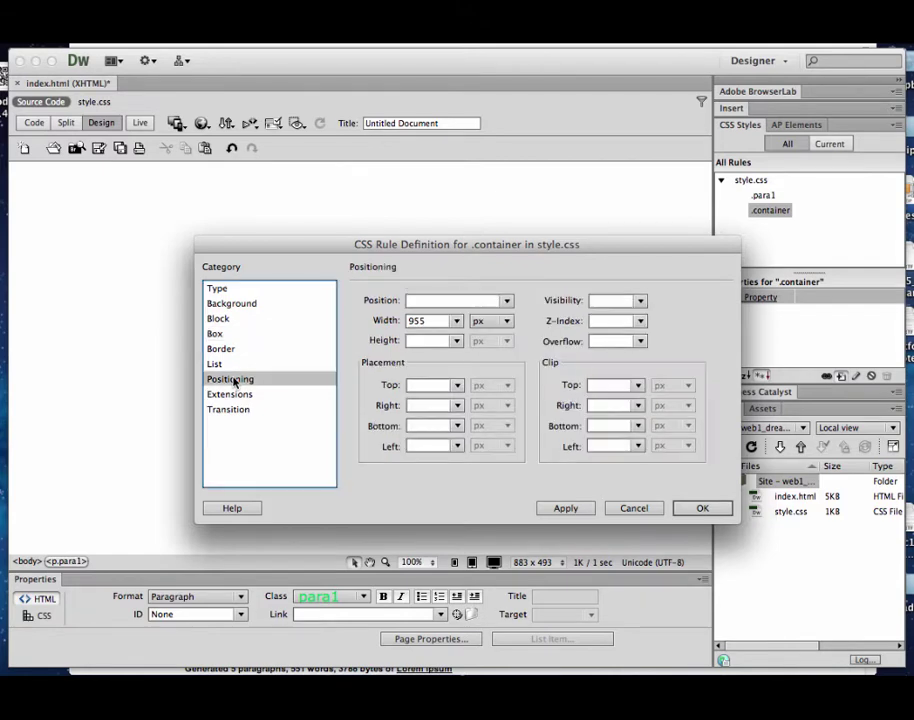
{"action": "left_click", "coordinate": [637, 343]}
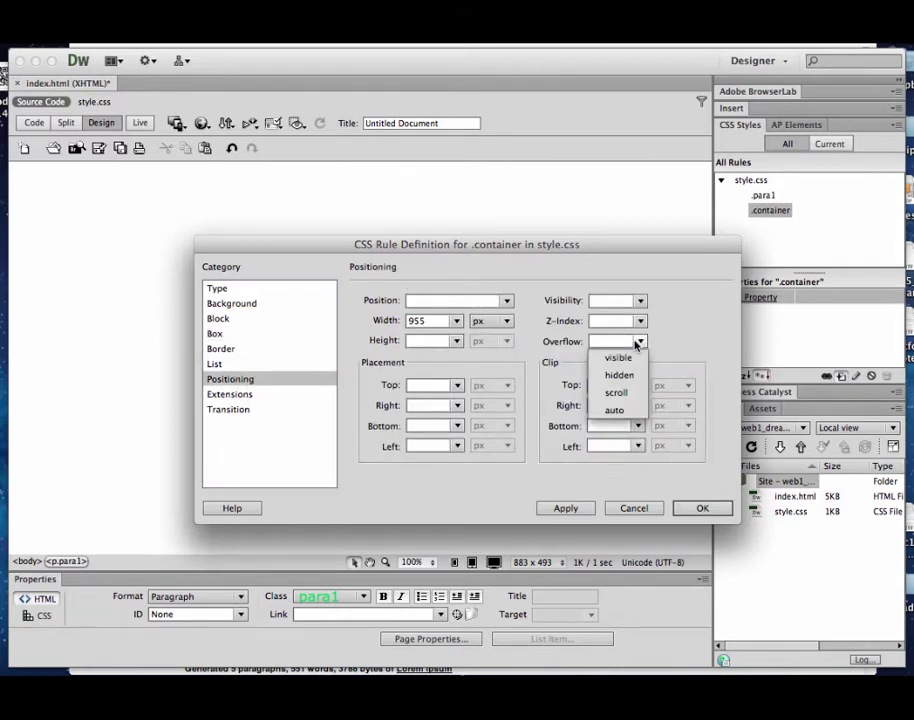
{"action": "left_click", "coordinate": [620, 374]}
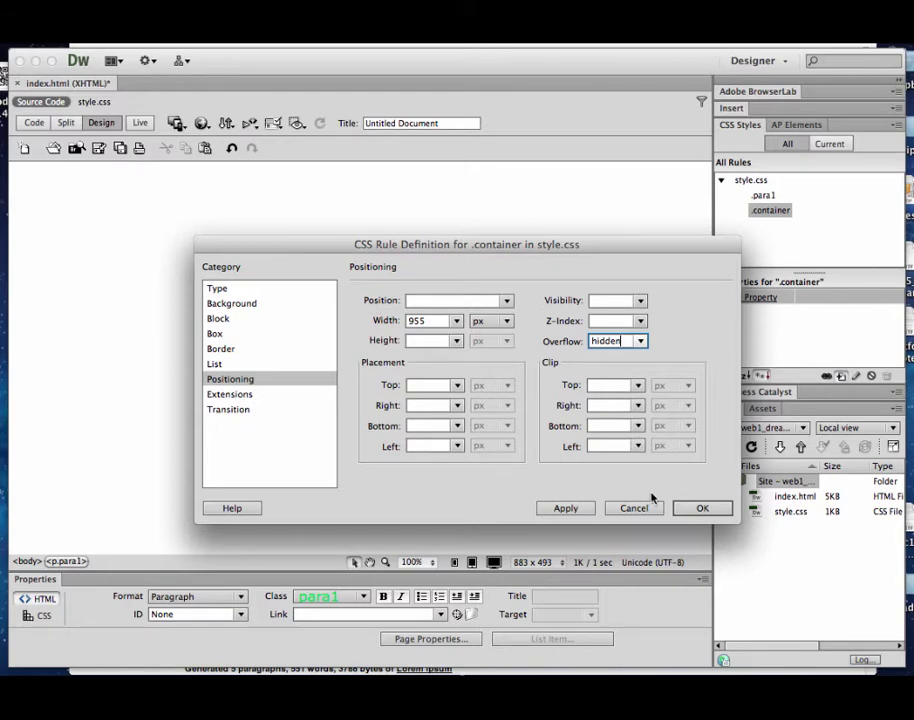
{"action": "left_click", "coordinate": [697, 509]}
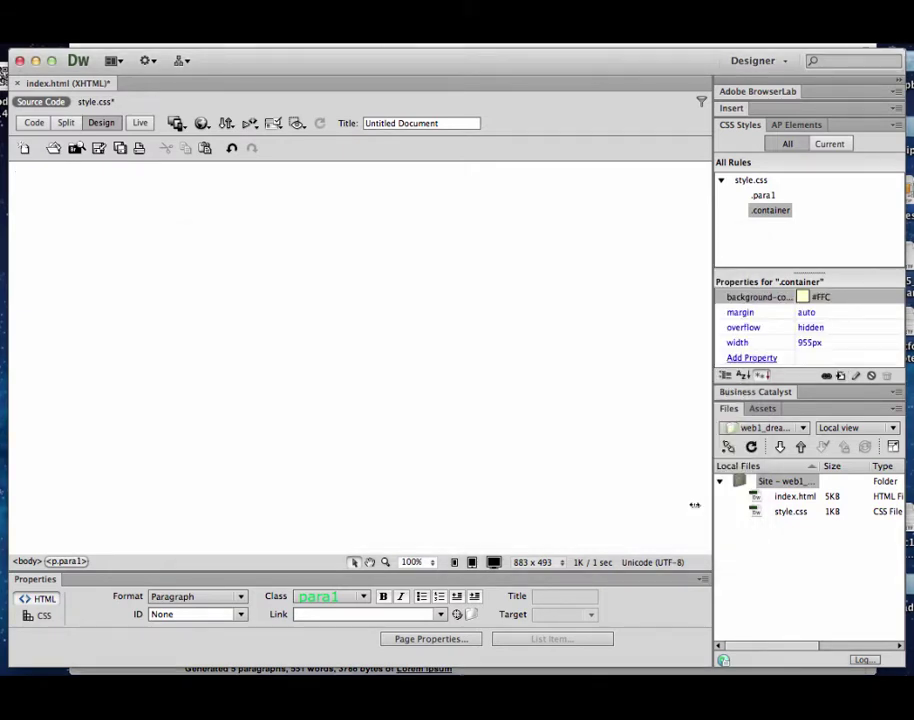
{"action": "left_click", "coordinate": [817, 236]}
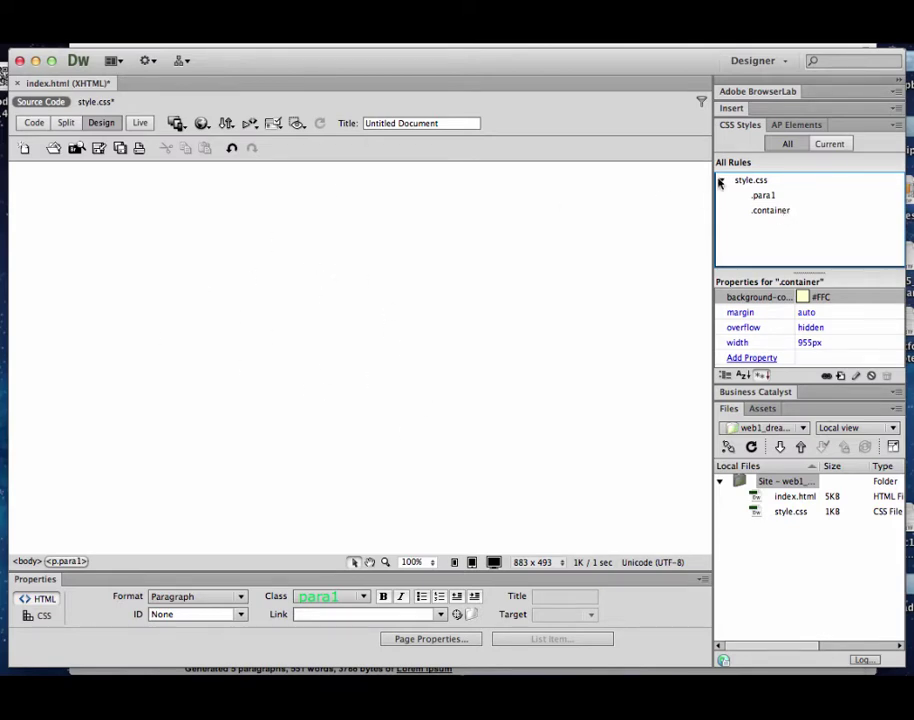
Step: Insert a div tag with the class container at the insertion point in index.html
{"action": "left_click", "coordinate": [730, 109]}
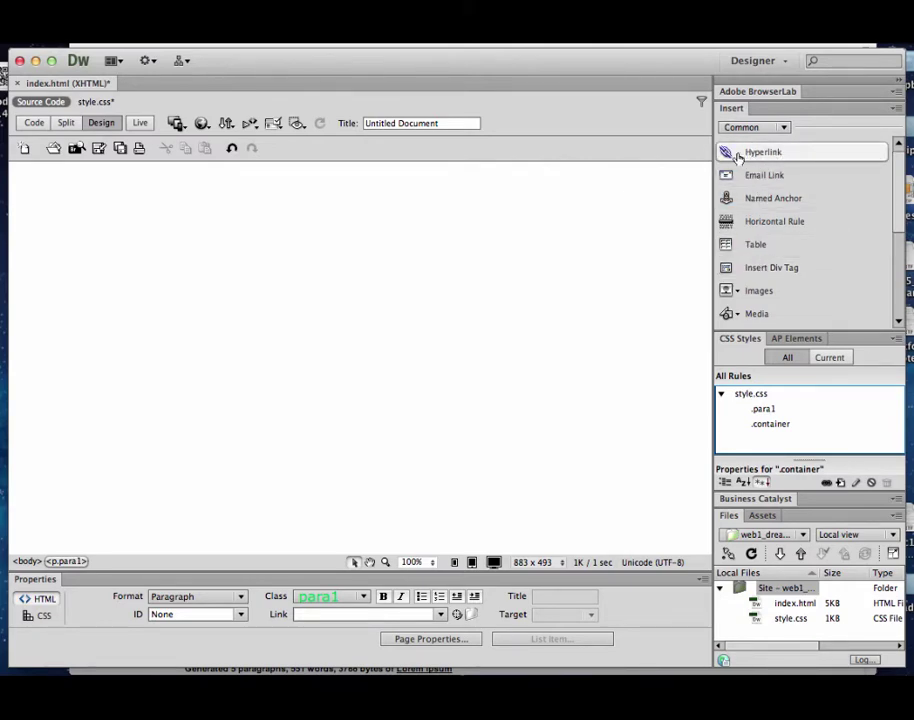
{"action": "left_click", "coordinate": [765, 270]}
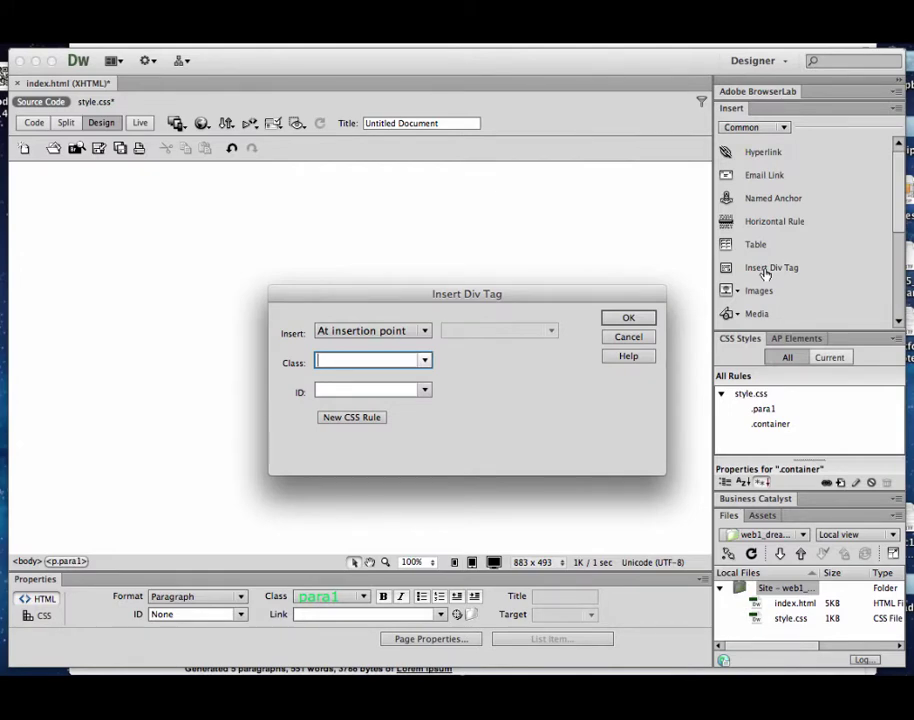
{"action": "left_click", "coordinate": [425, 363]}
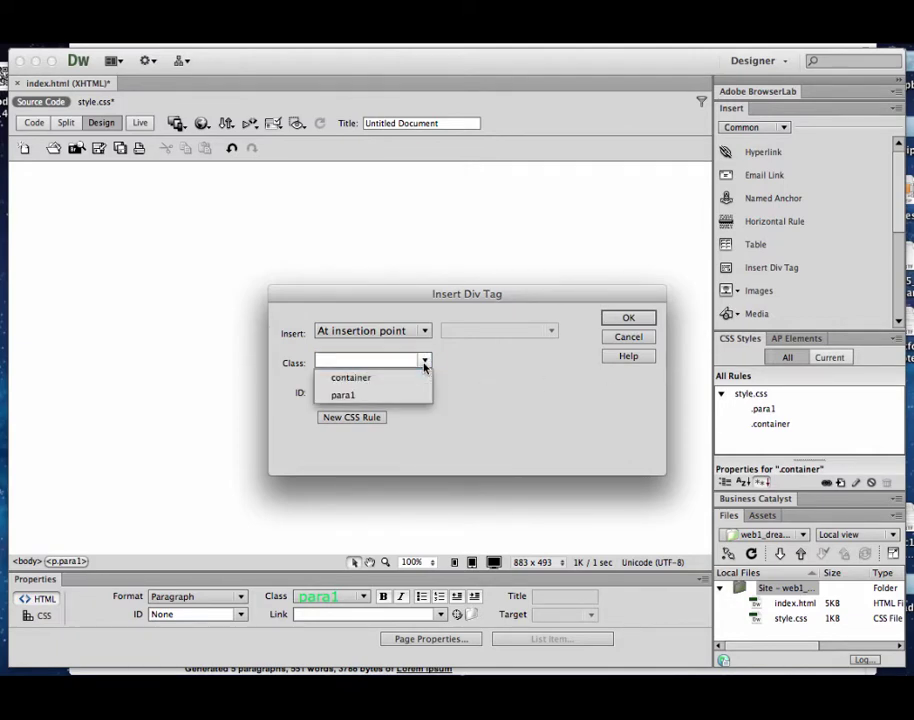
{"action": "left_click", "coordinate": [349, 379]}
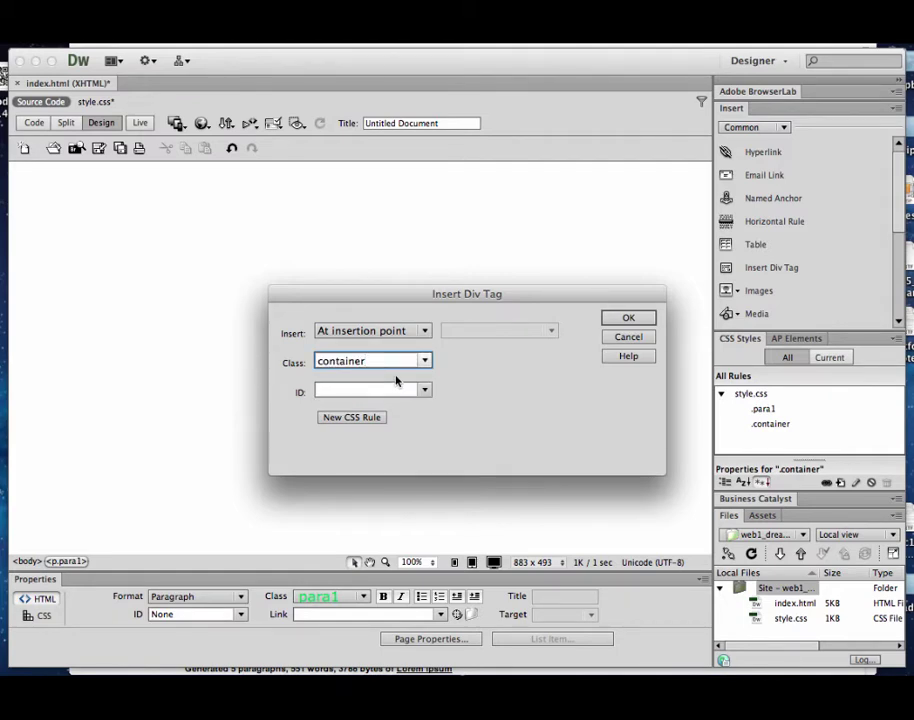
{"action": "left_click", "coordinate": [625, 318]}
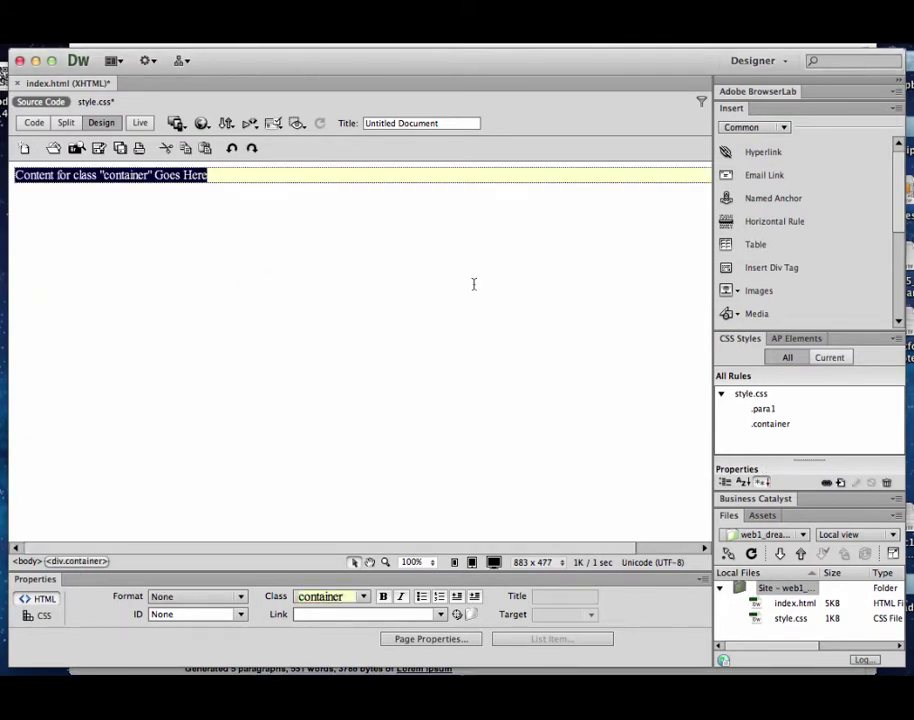
{"action": "left_click", "coordinate": [316, 263]}
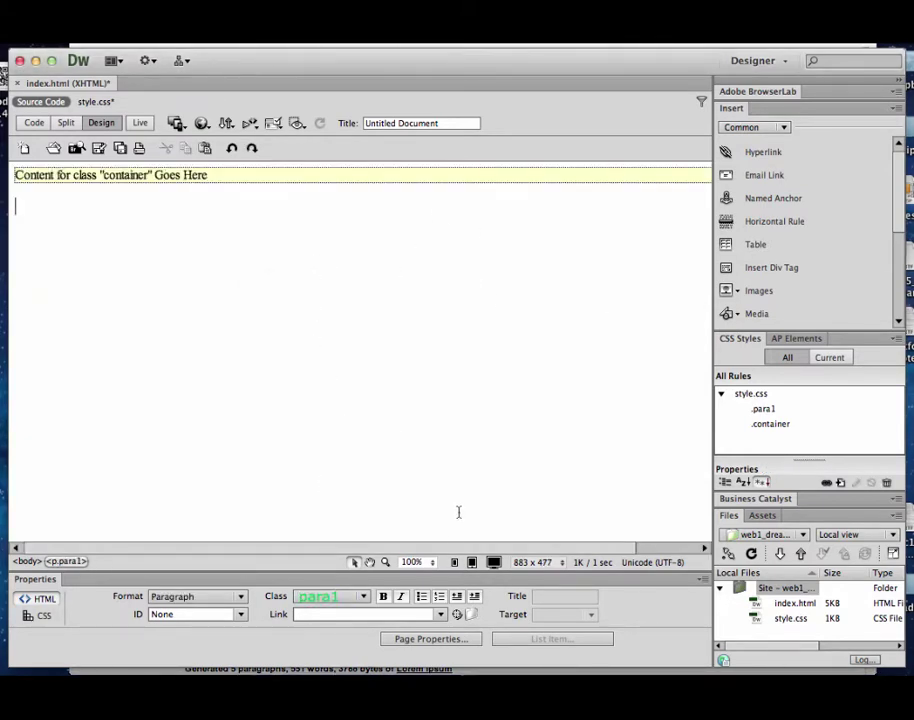
{"action": "scroll", "coordinate": [433, 548], "scroll_direction": "right", "scroll_amount": 2}
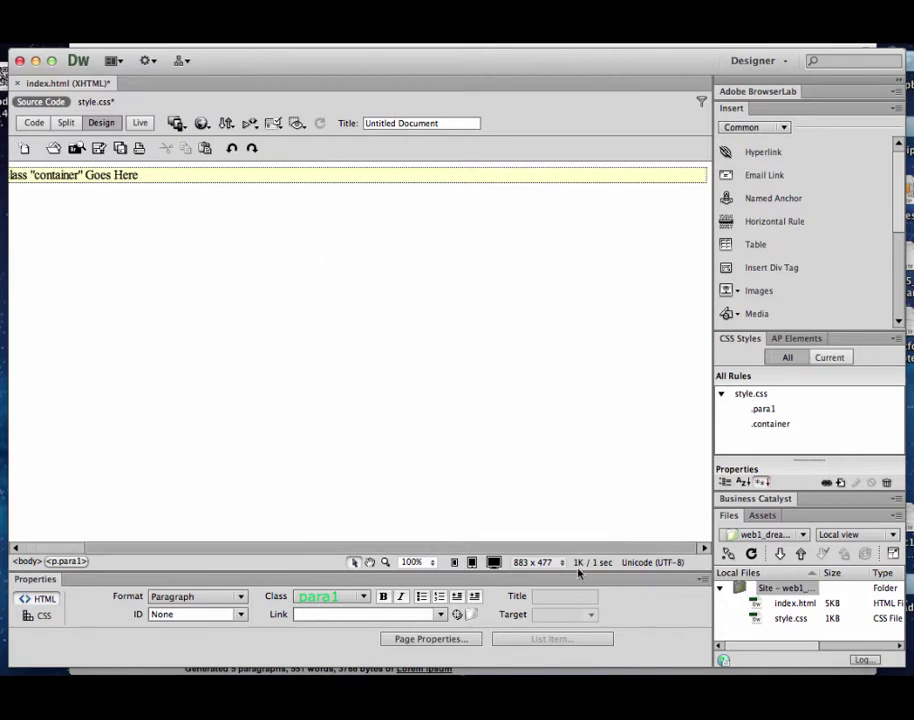
{"action": "scroll", "coordinate": [377, 551], "scroll_direction": "left", "scroll_amount": 2}
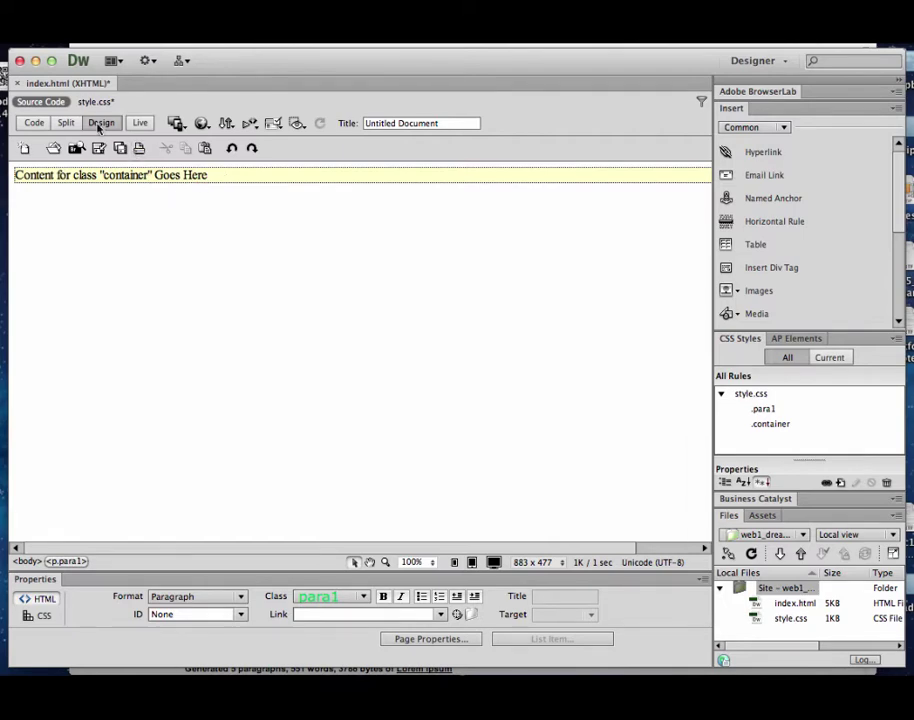
Step: Save all open files, then switch to Safari, reload index.html and widen the browser window to check the container's centering
{"action": "left_click", "coordinate": [45, 35]}
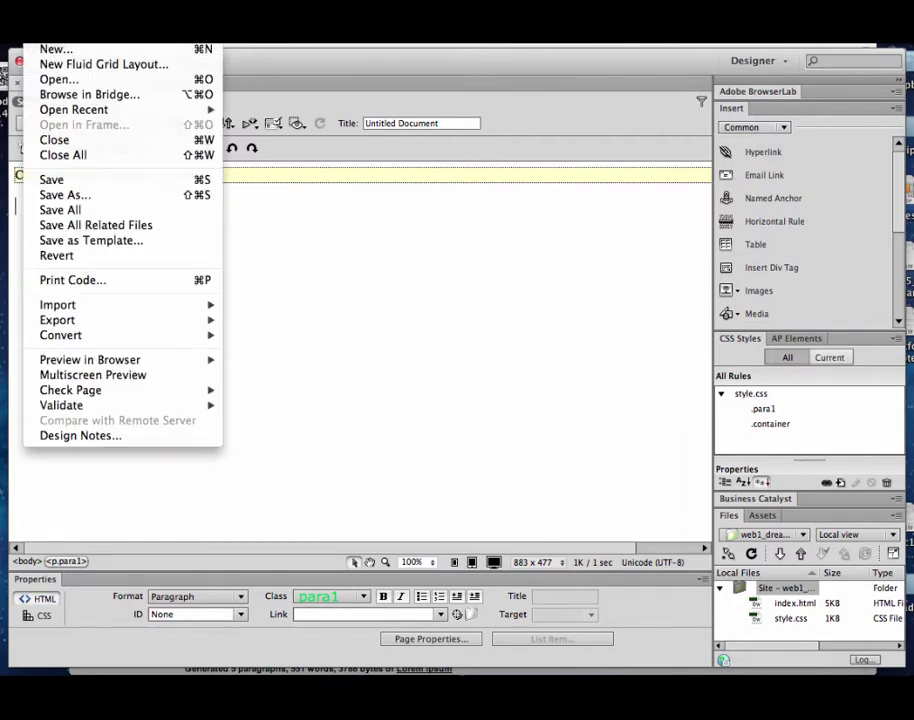
{"action": "left_click", "coordinate": [72, 210]}
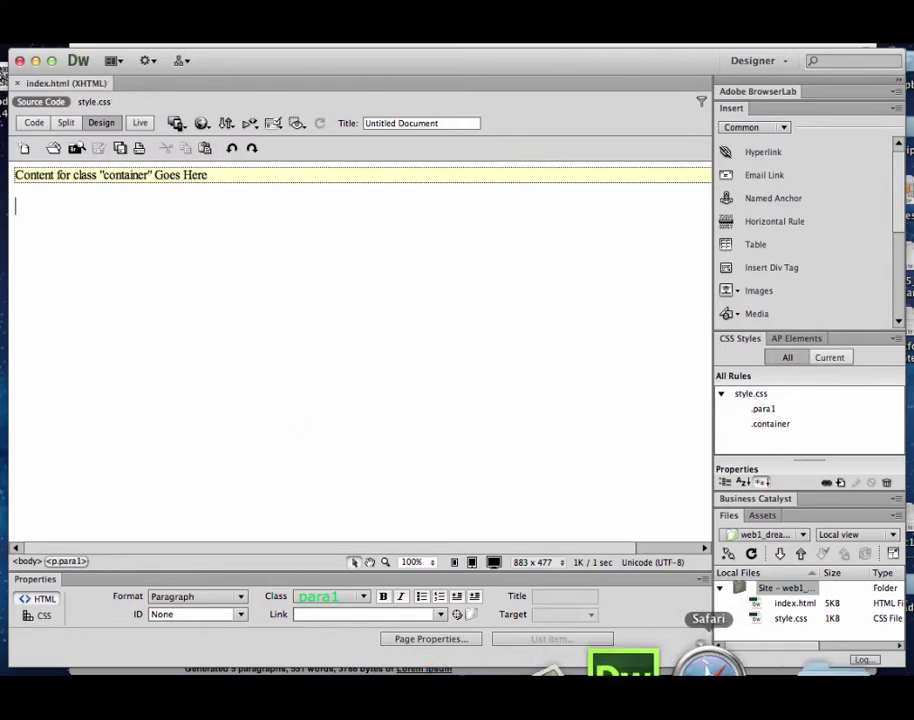
{"action": "left_click", "coordinate": [704, 680]}
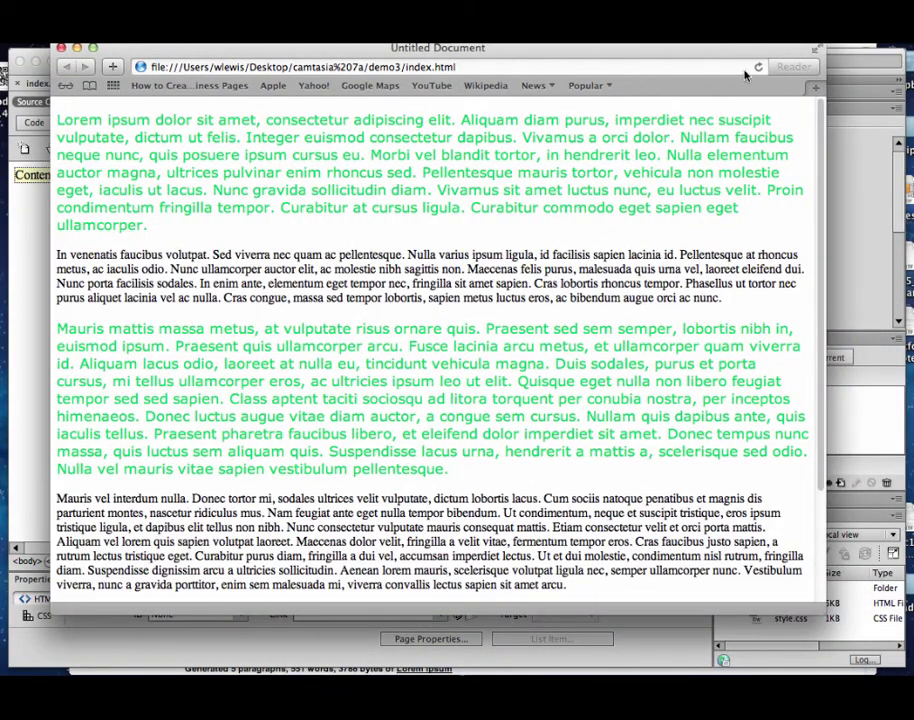
{"action": "left_click", "coordinate": [758, 67]}
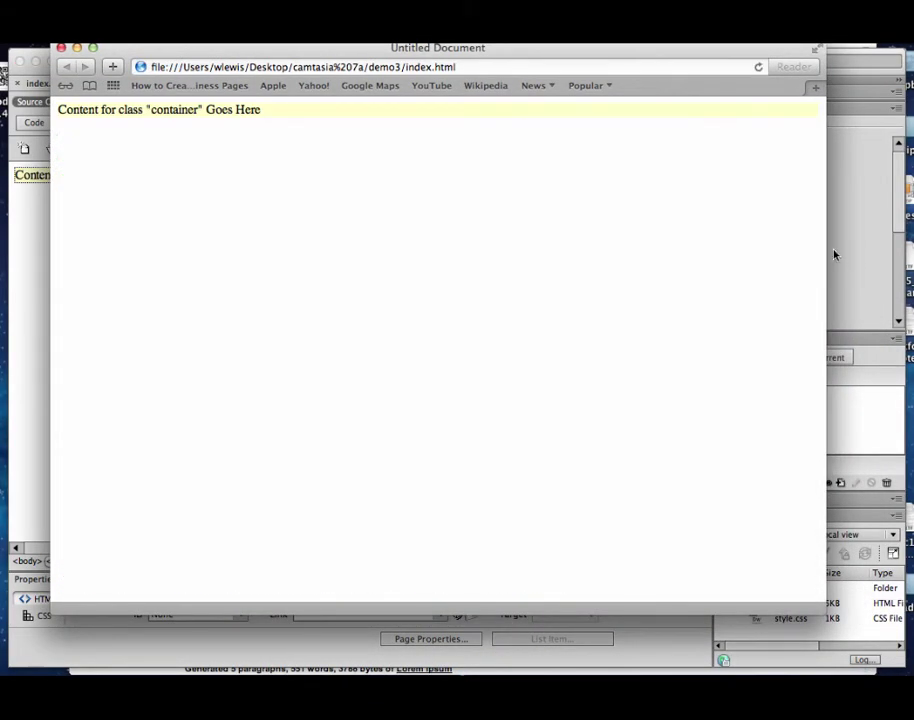
{"action": "left_click_drag", "start_coordinate": [828, 251], "coordinate": [901, 296]}
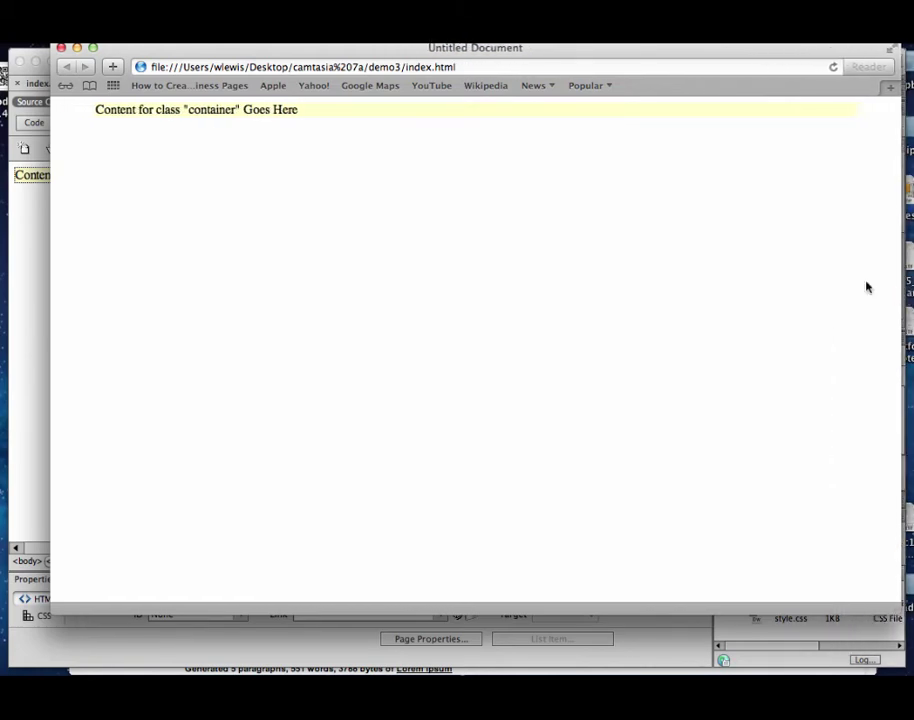
Step: Back in Dreamweaver, create a new CSS class rule named .col1, defined in style.css, and proceed to its rule definition
{"action": "left_click", "coordinate": [31, 288]}
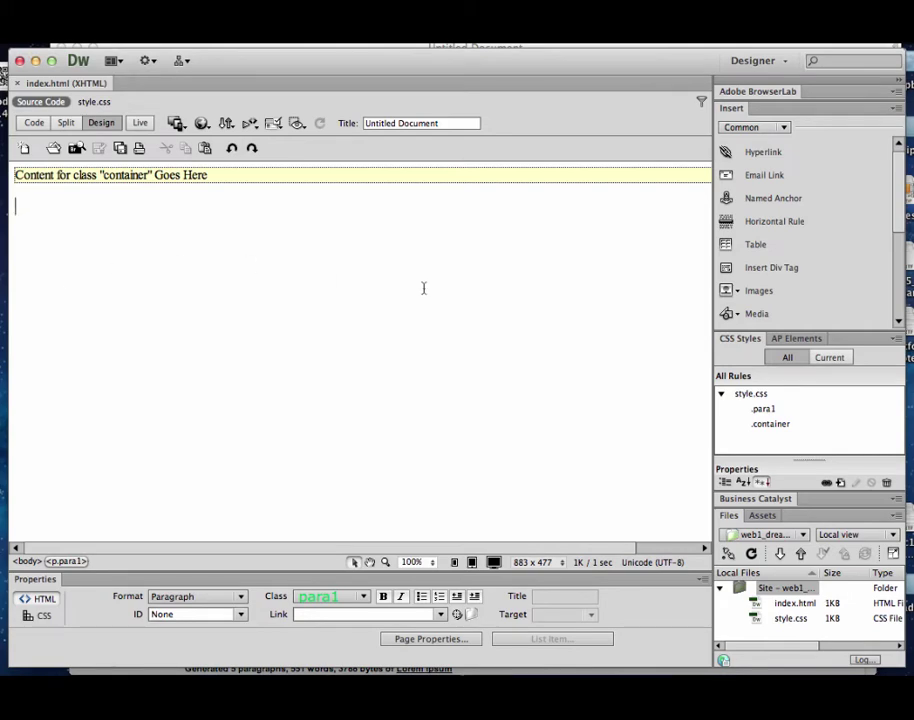
{"action": "left_click", "coordinate": [735, 110]}
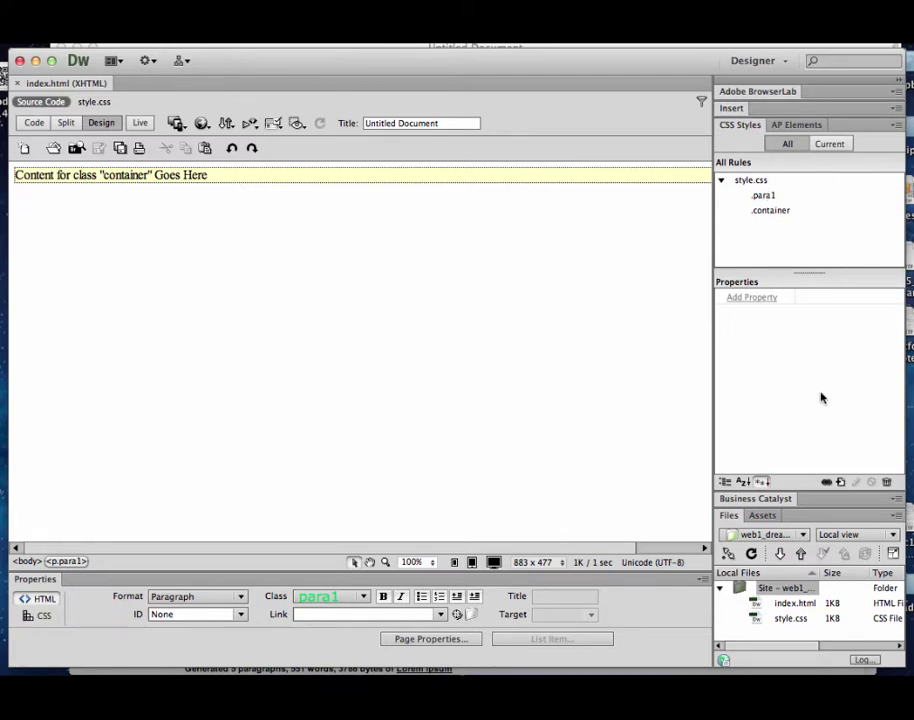
{"action": "left_click", "coordinate": [840, 482]}
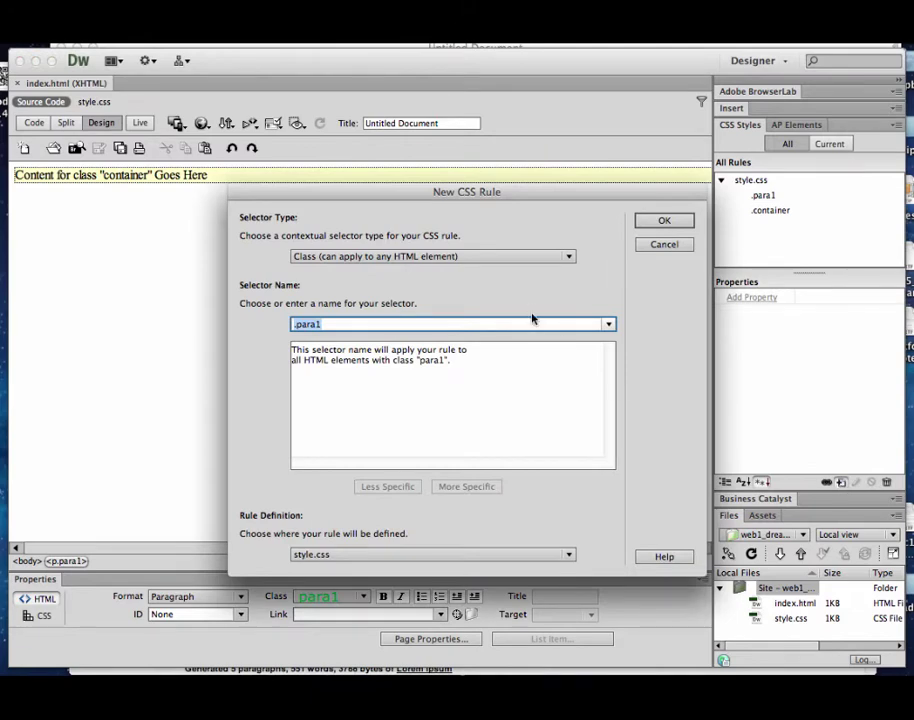
{"action": "key", "text": "Right"}
{"action": "key", "text": "BackSpace"}
{"action": "key", "text": "BackSpace"}
{"action": "key", "text": "BackSpace"}
{"action": "key", "text": "BackSpace"}
{"action": "key", "text": "BackSpace"}
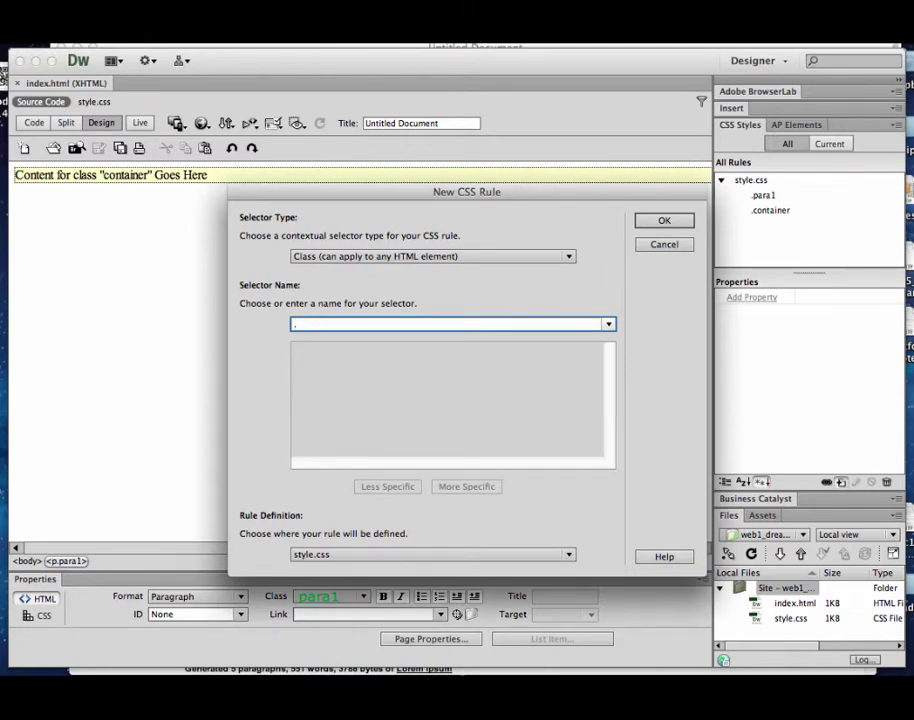
{"action": "type", "text": "col"}
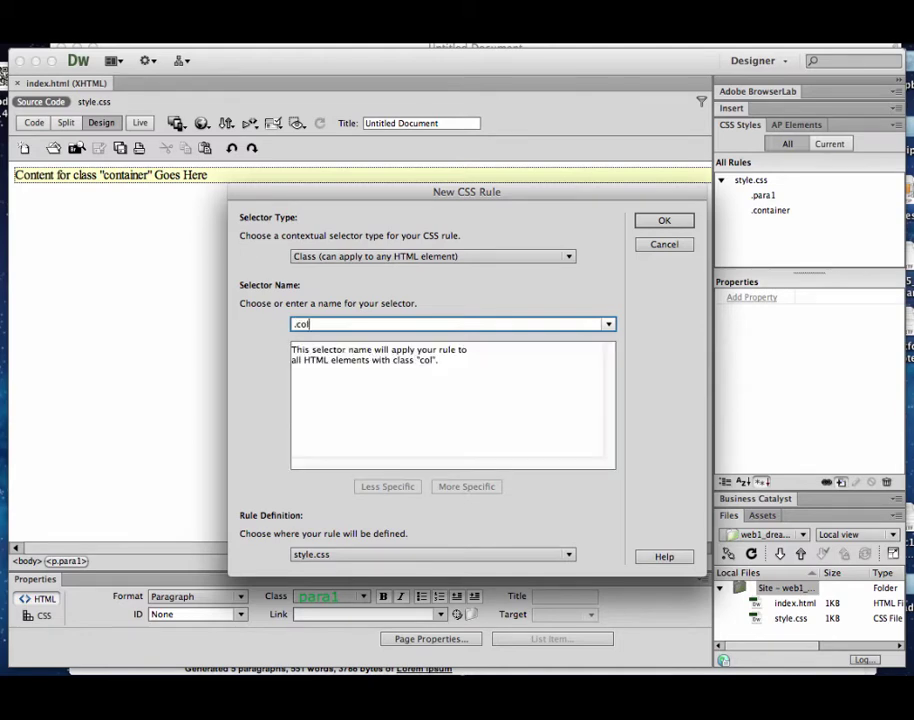
{"action": "type", "text": "1"}
{"action": "left_click", "coordinate": [664, 221]}
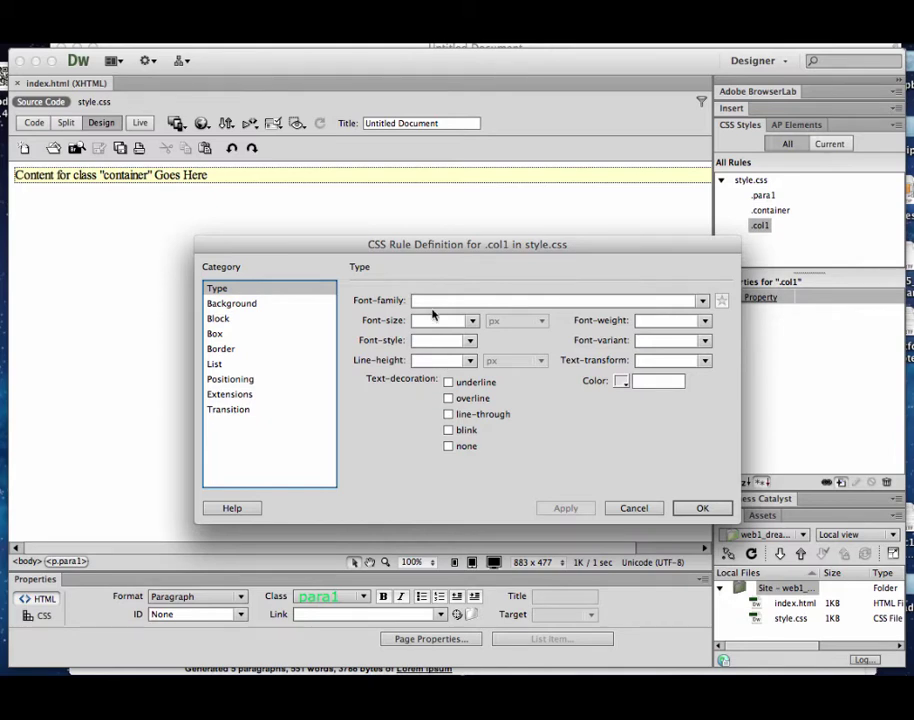
Step: Set the background color of the .col1 rule to olive, #996
{"action": "left_click", "coordinate": [218, 318]}
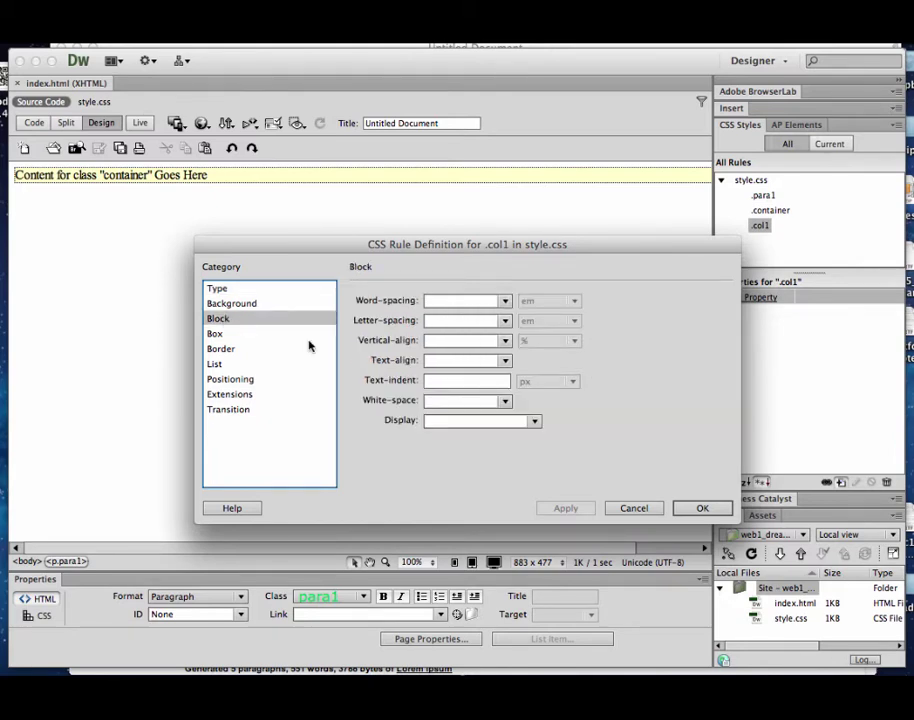
{"action": "left_click", "coordinate": [218, 290]}
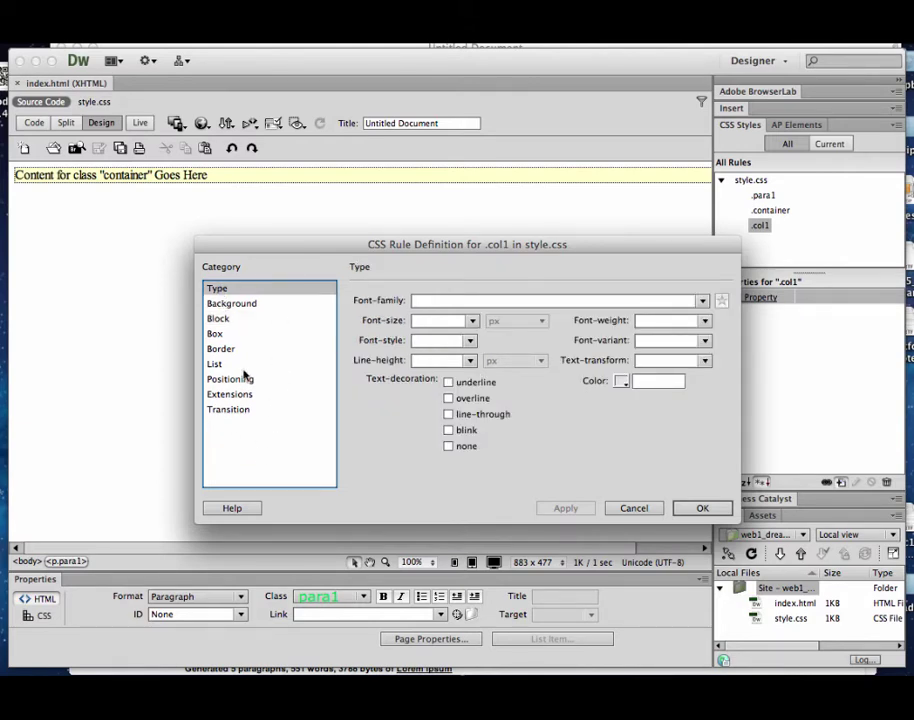
{"action": "left_click", "coordinate": [224, 304]}
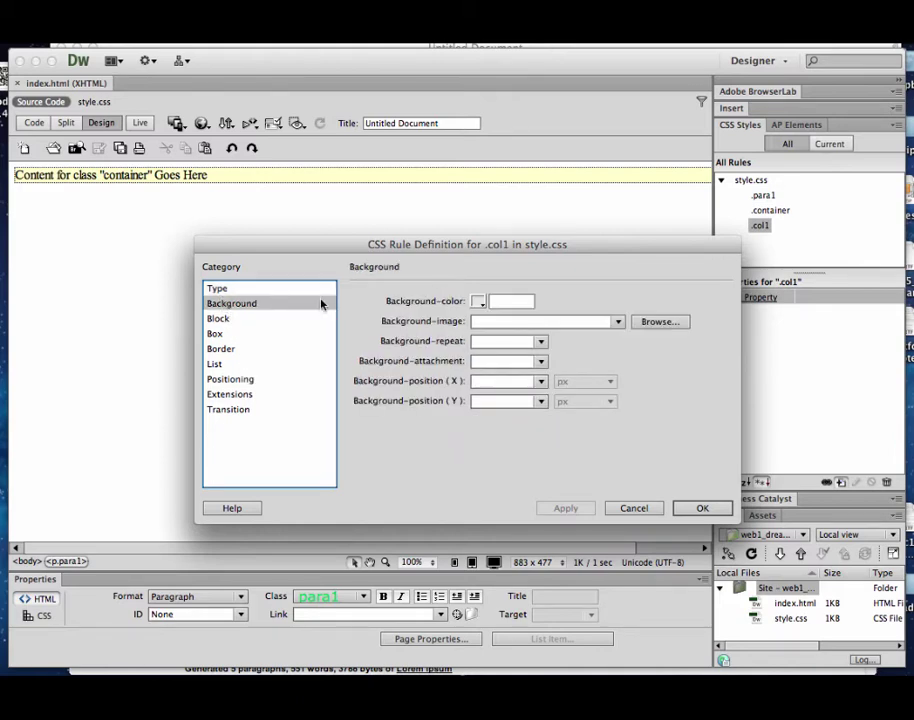
{"action": "left_click", "coordinate": [481, 301]}
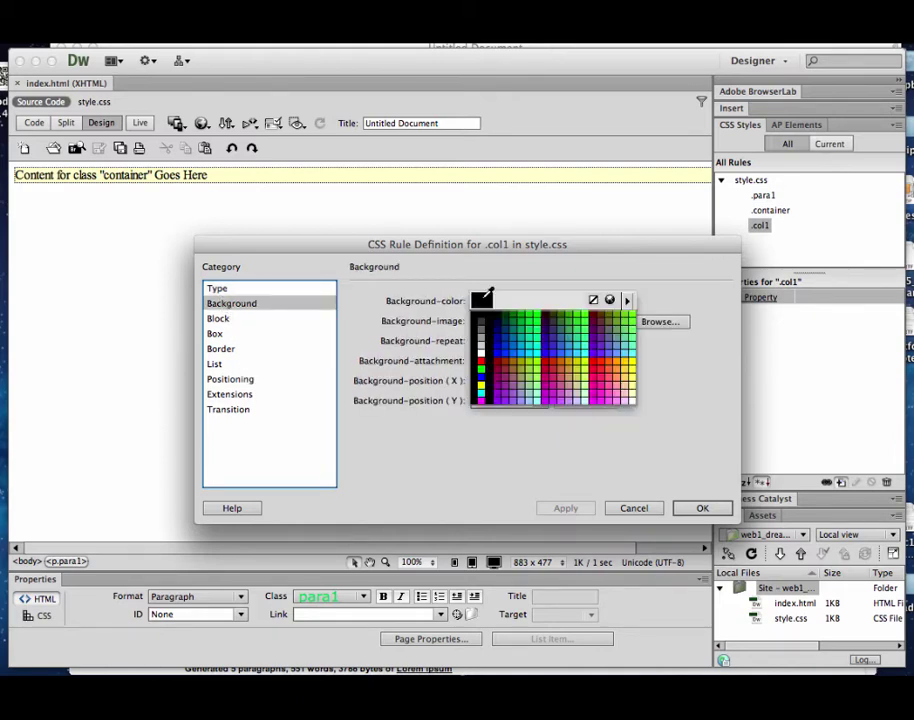
{"action": "left_click", "coordinate": [521, 375]}
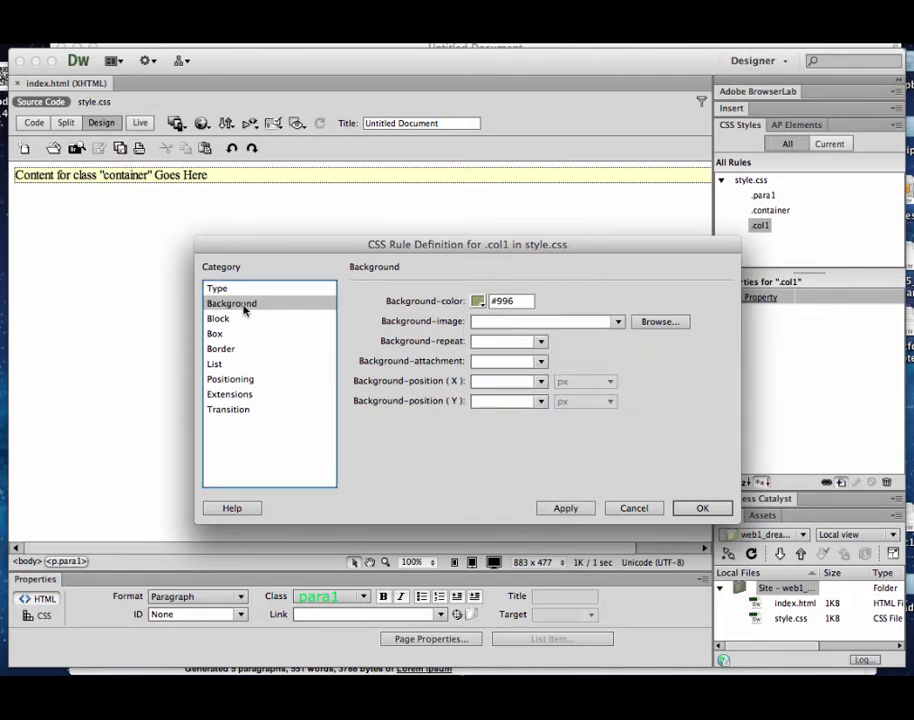
Step: Set the .col1 box width to 500 px and its float to left
{"action": "left_click", "coordinate": [220, 338]}
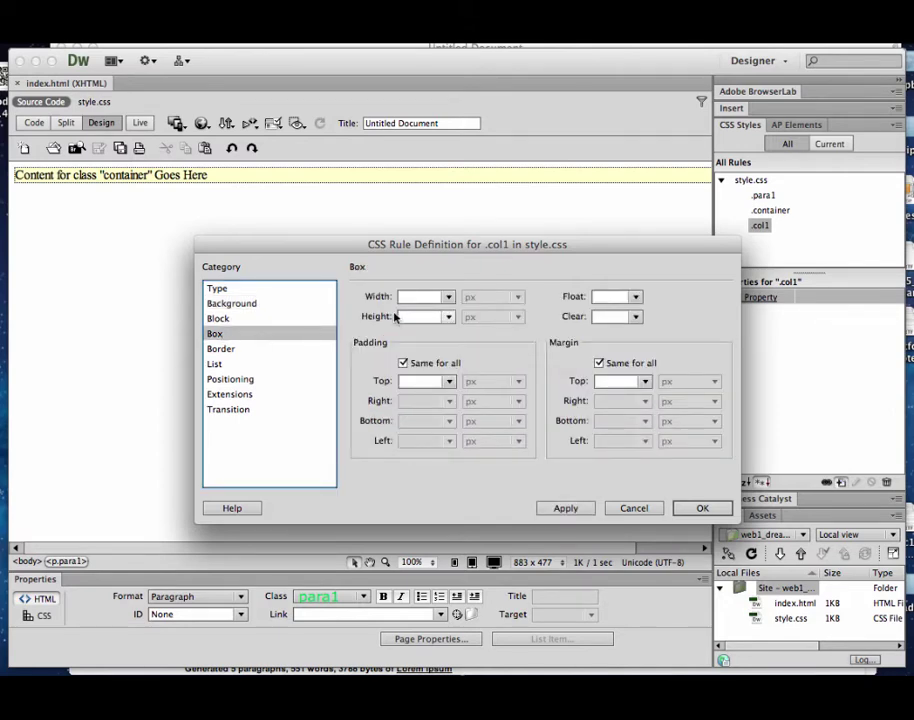
{"action": "left_click", "coordinate": [419, 297]}
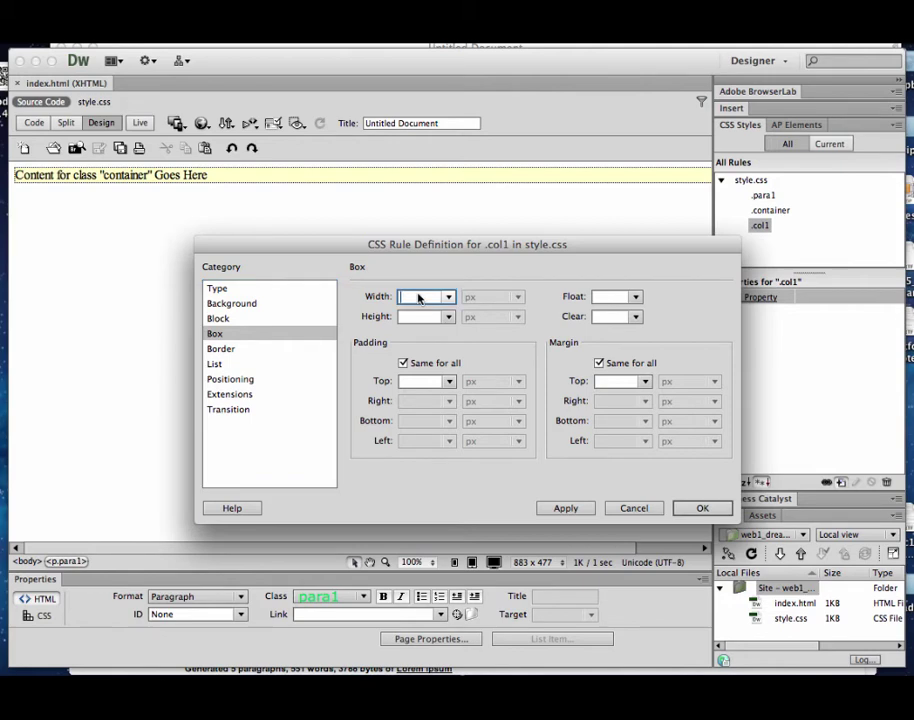
{"action": "type", "text": "500"}
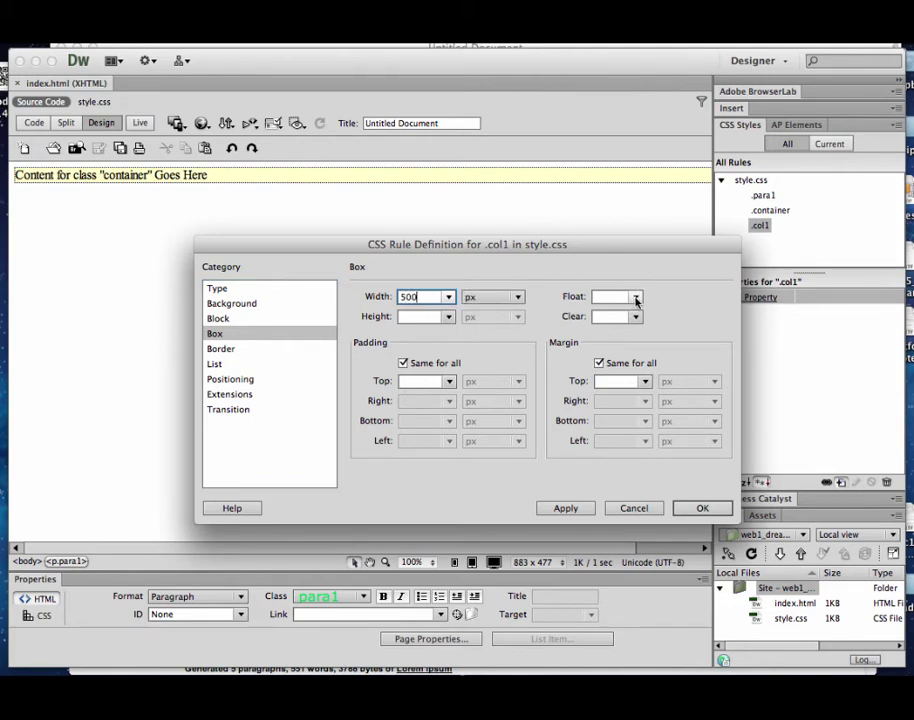
{"action": "left_click", "coordinate": [636, 298]}
{"action": "left_click", "coordinate": [636, 298]}
{"action": "left_click", "coordinate": [636, 298]}
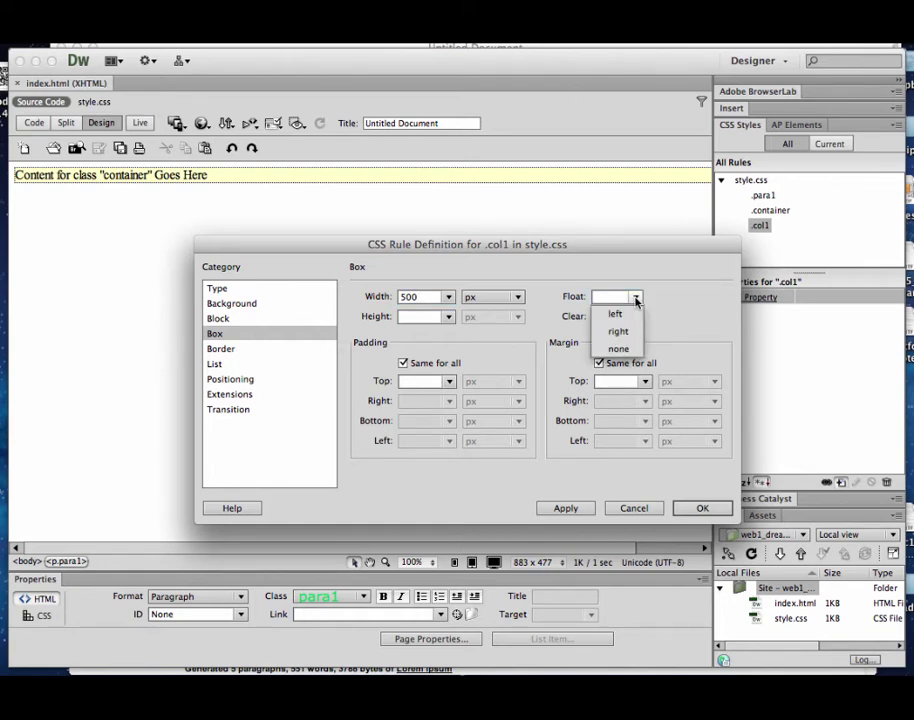
{"action": "left_click", "coordinate": [636, 299]}
{"action": "left_click", "coordinate": [636, 298]}
{"action": "left_click", "coordinate": [616, 316]}
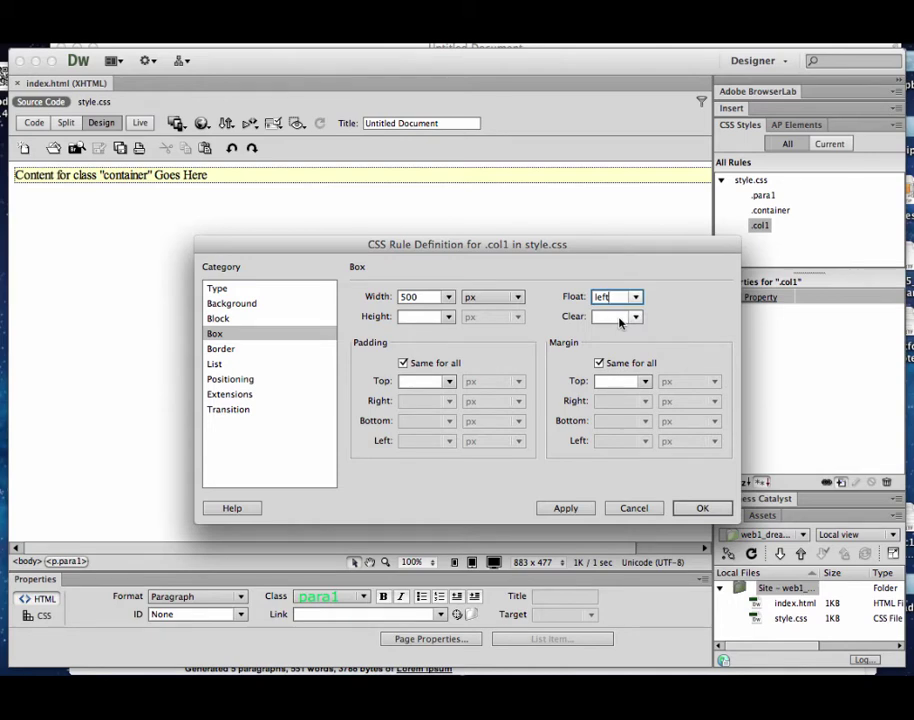
{"action": "left_click", "coordinate": [222, 349]}
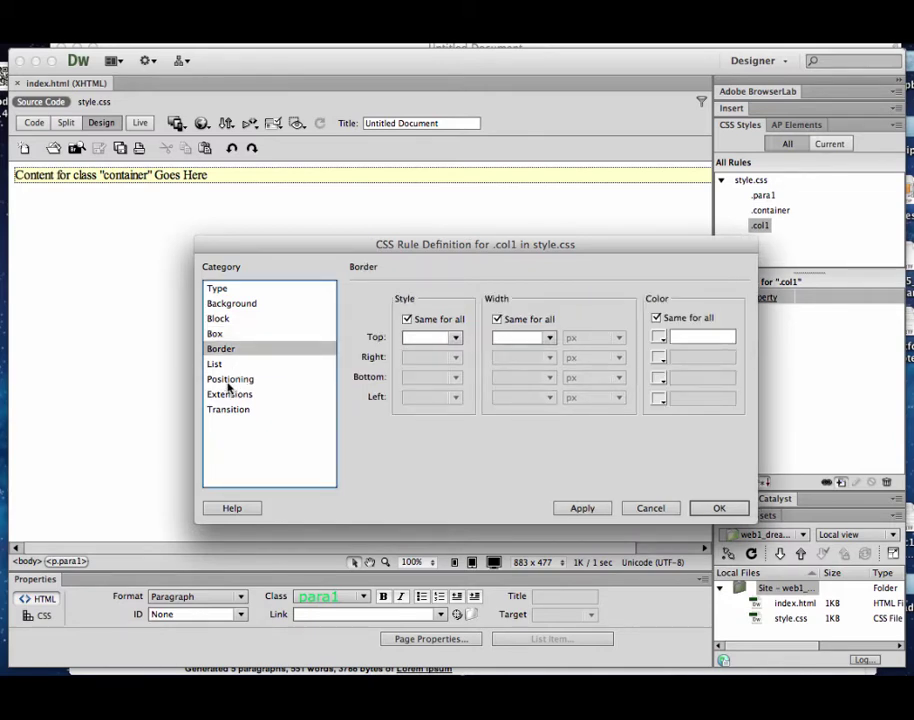
Step: Review the .col1 rule's positioning, background, type, block and box settings, and accept the rule definition
{"action": "left_click", "coordinate": [232, 381]}
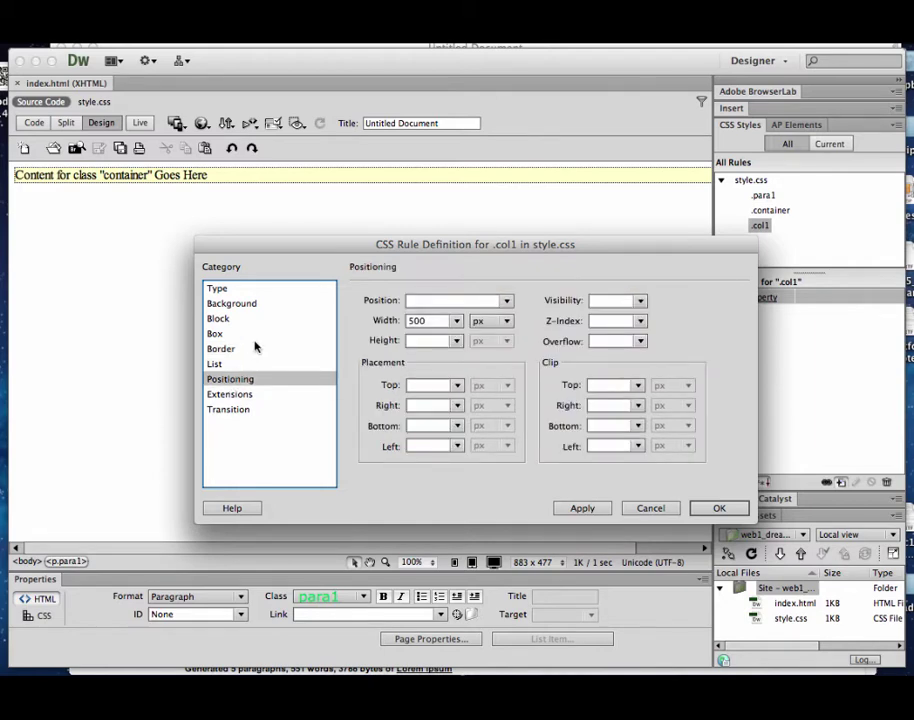
{"action": "left_click", "coordinate": [250, 306]}
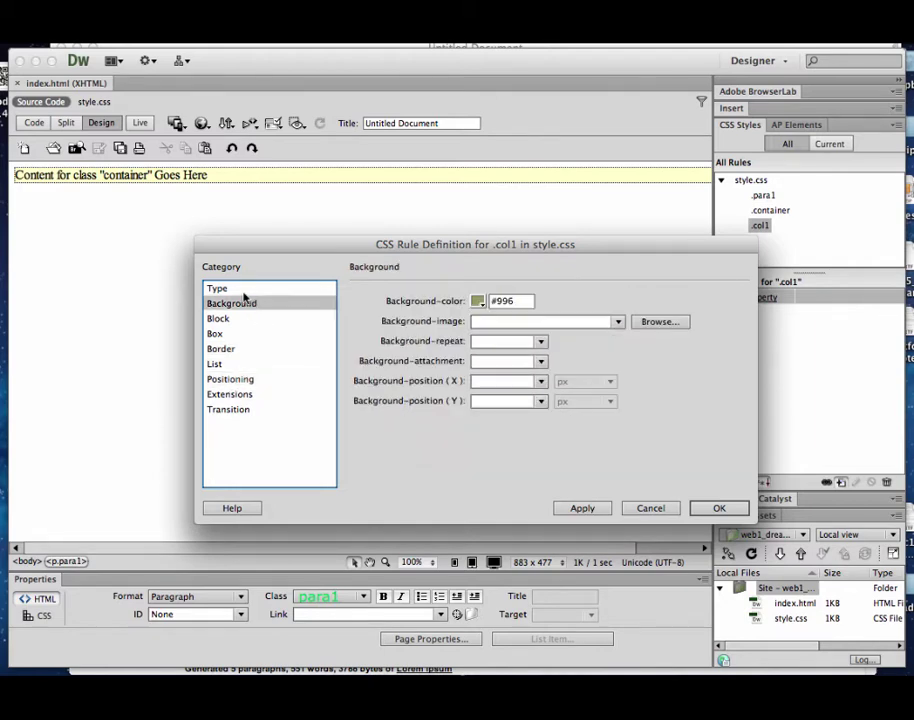
{"action": "left_click", "coordinate": [242, 290]}
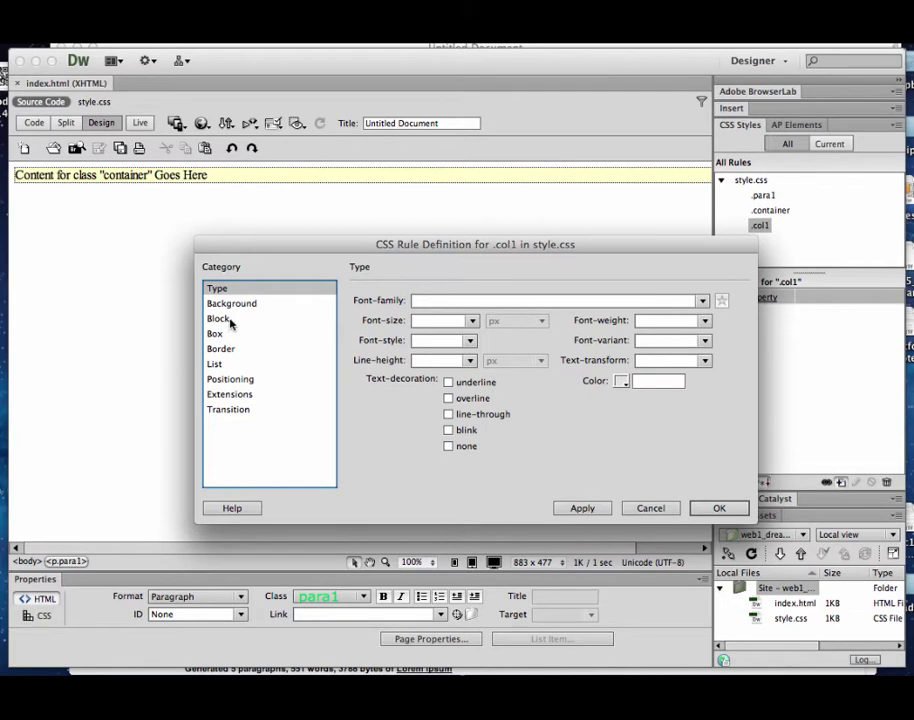
{"action": "left_click", "coordinate": [231, 320]}
{"action": "left_click", "coordinate": [216, 335]}
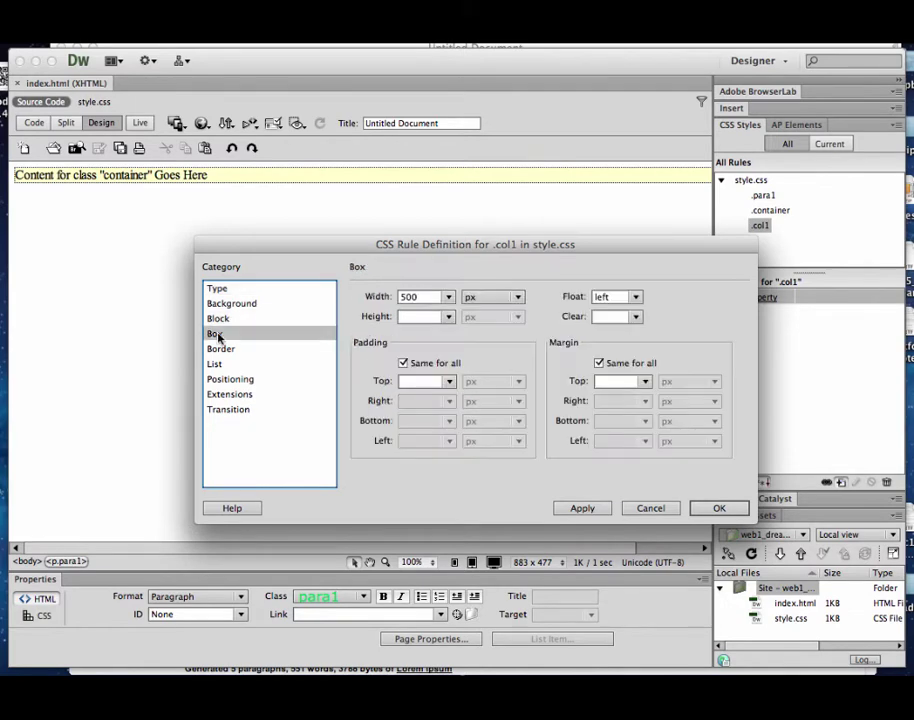
{"action": "left_click", "coordinate": [728, 512]}
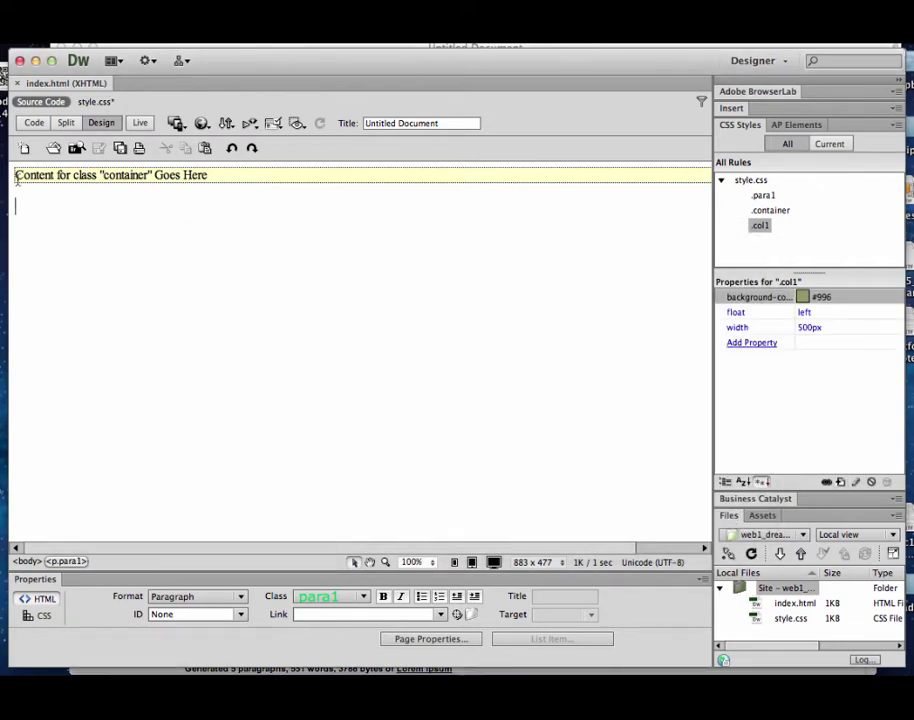
Step: Add a new empty paragraph below the placeholder text inside the container div and place the insertion point there
{"action": "left_click", "coordinate": [227, 181]}
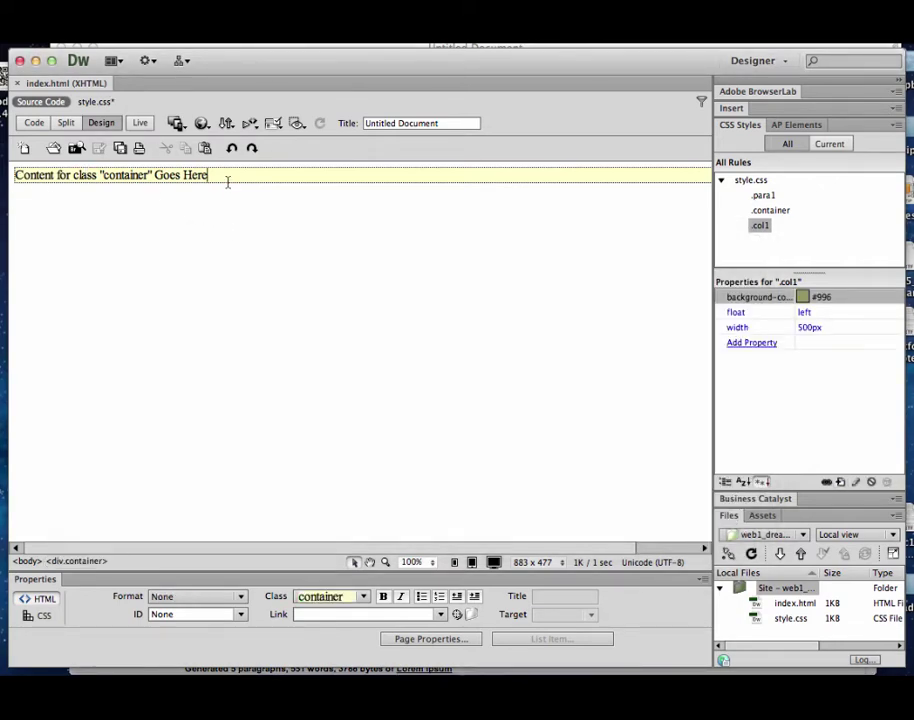
{"action": "key", "text": "Return"}
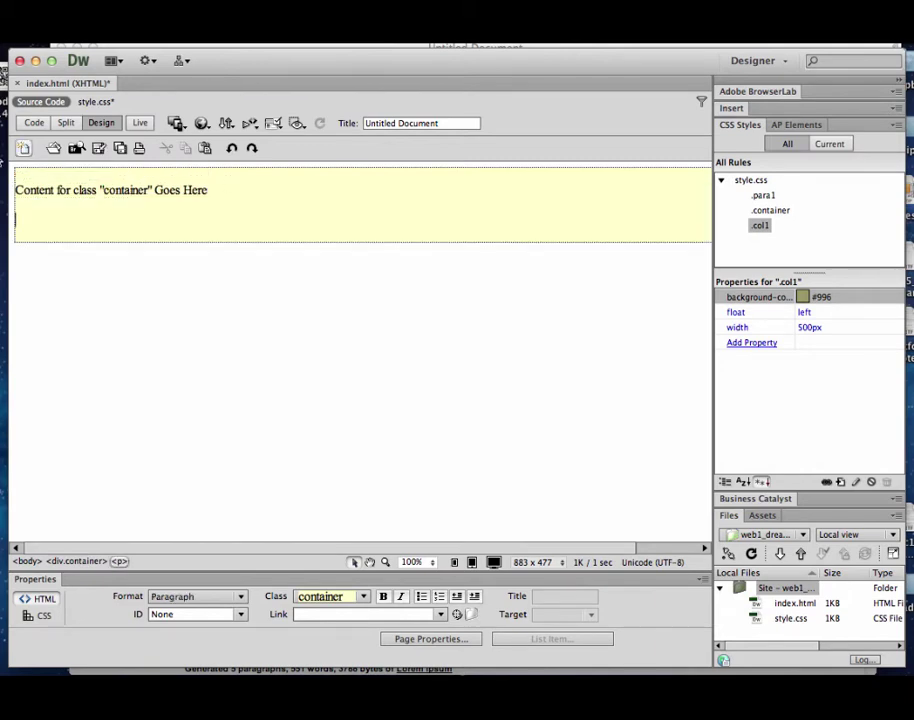
{"action": "key", "text": "BackSpace"}
{"action": "left_click", "coordinate": [50, 217]}
Step: Insert a div tag with class col1 at the insertion point inside the container
{"action": "left_click", "coordinate": [733, 109]}
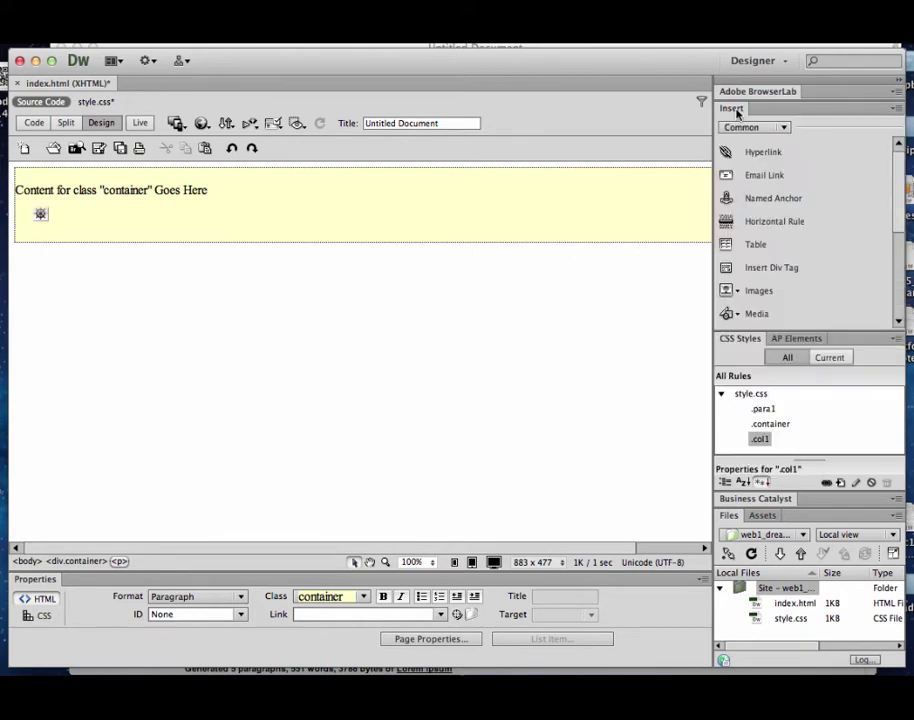
{"action": "left_click", "coordinate": [755, 269]}
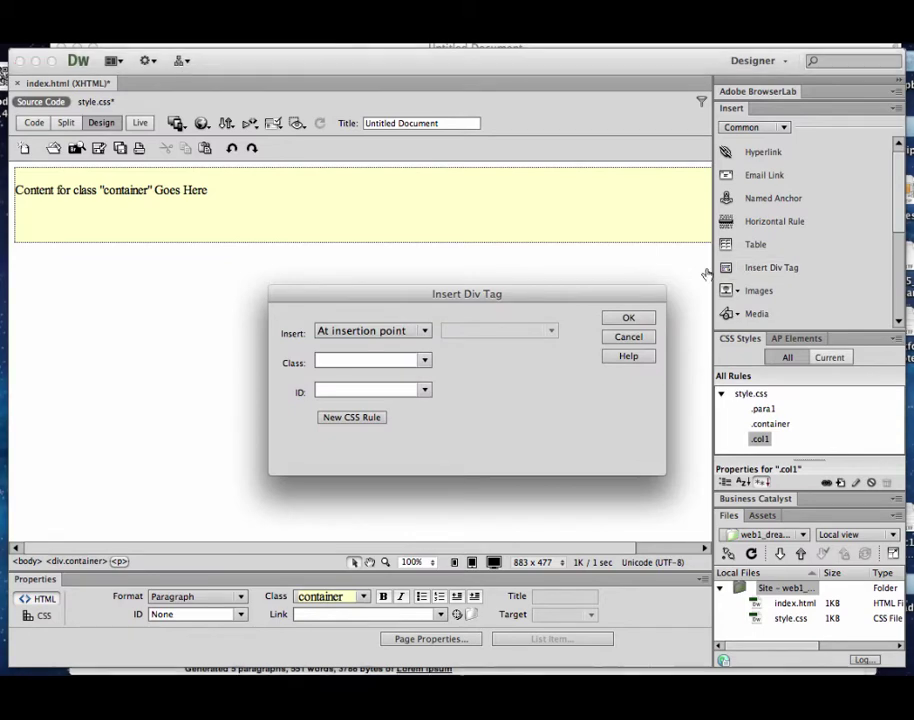
{"action": "left_click", "coordinate": [424, 362]}
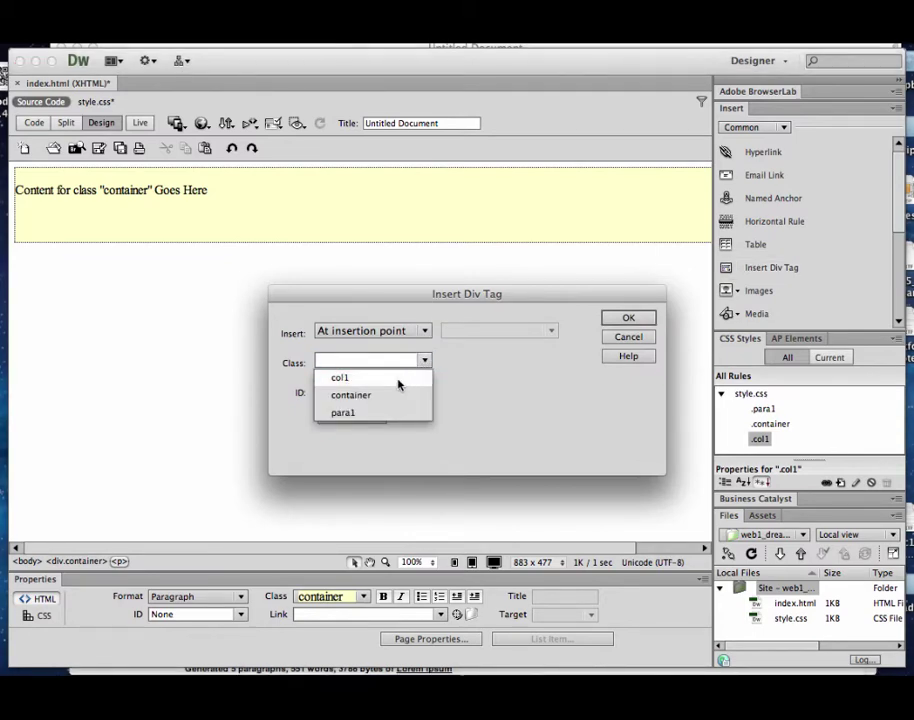
{"action": "left_click", "coordinate": [398, 379]}
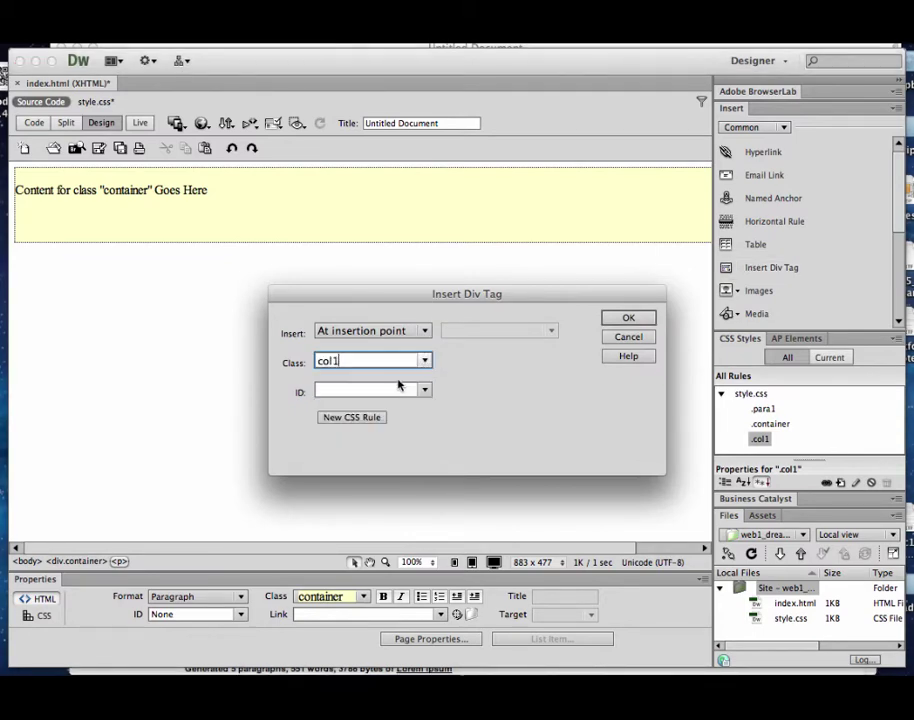
{"action": "left_click", "coordinate": [628, 318]}
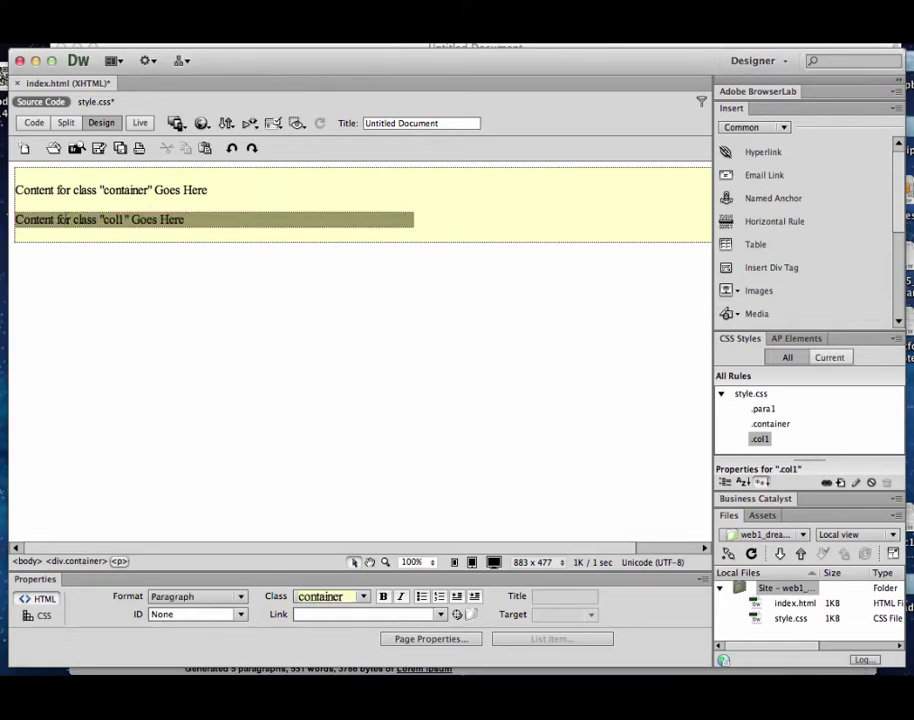
Step: Add an empty paragraph below the placeholder text inside the col1 div
{"action": "left_click", "coordinate": [45, 219]}
{"action": "left_click", "coordinate": [520, 226]}
{"action": "left_click_drag", "start_coordinate": [101, 219], "coordinate": [195, 220]}
{"action": "left_click", "coordinate": [195, 220]}
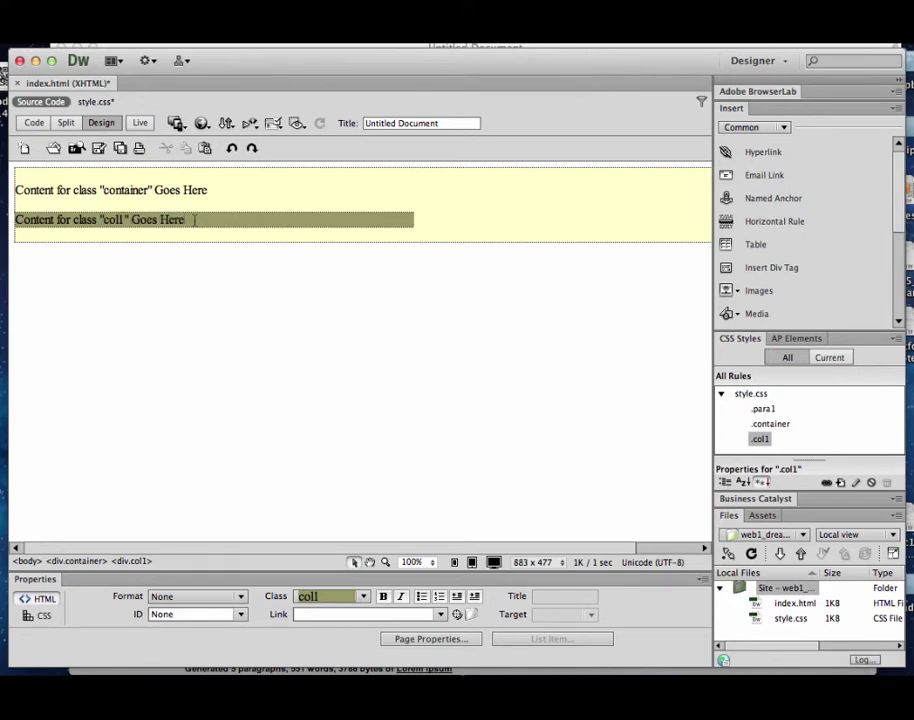
{"action": "key", "text": "Return"}
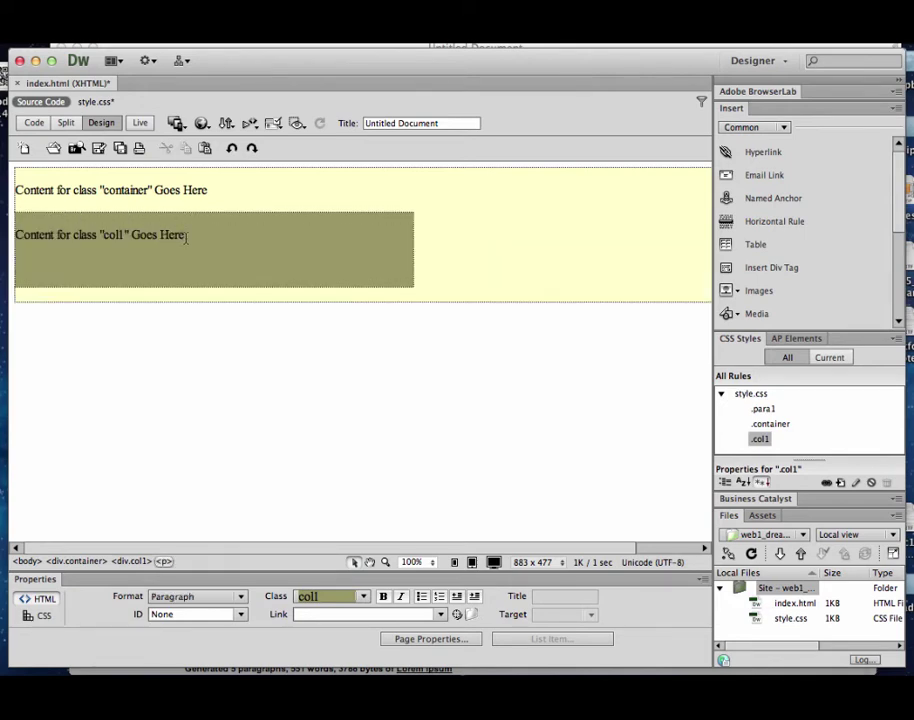
Step: Create a new CSS class rule named .col2, defined in style.css, and proceed to its rule definition
{"action": "left_click_drag", "start_coordinate": [187, 236], "coordinate": [16, 235]}
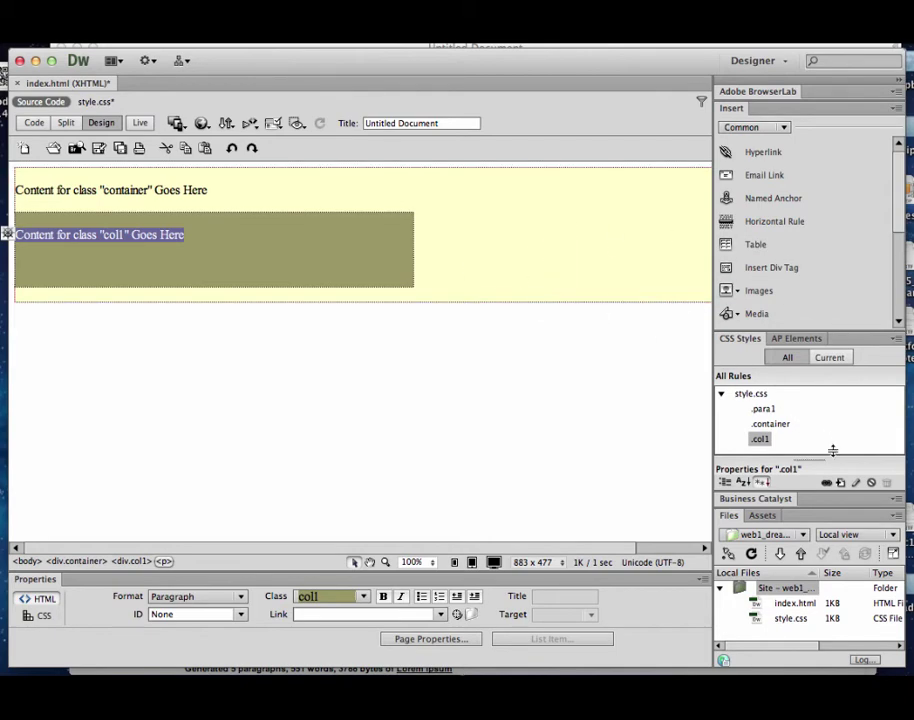
{"action": "left_click", "coordinate": [840, 483]}
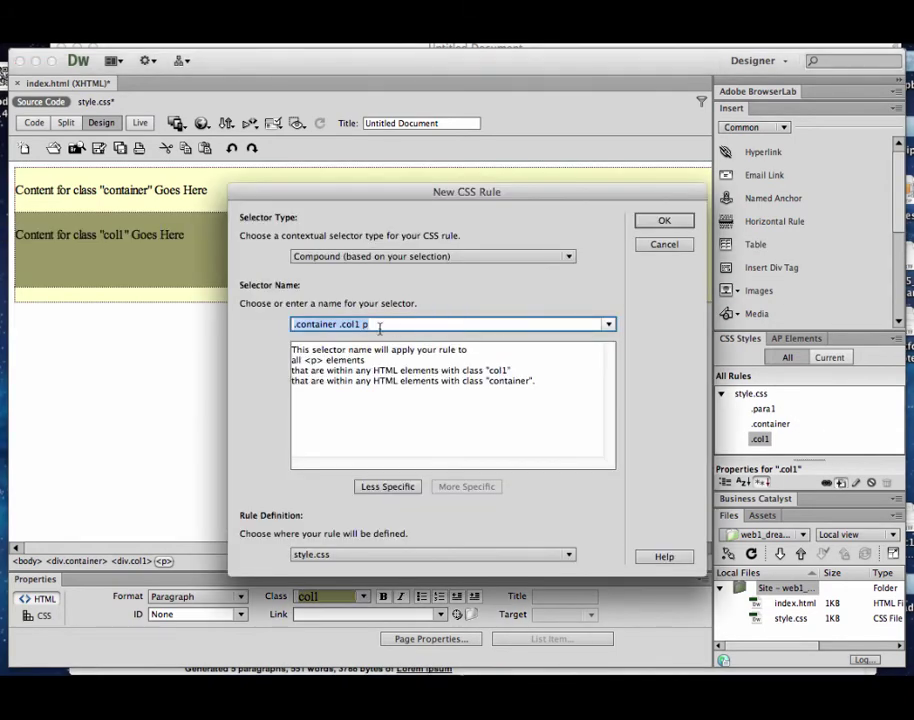
{"action": "left_click", "coordinate": [445, 257]}
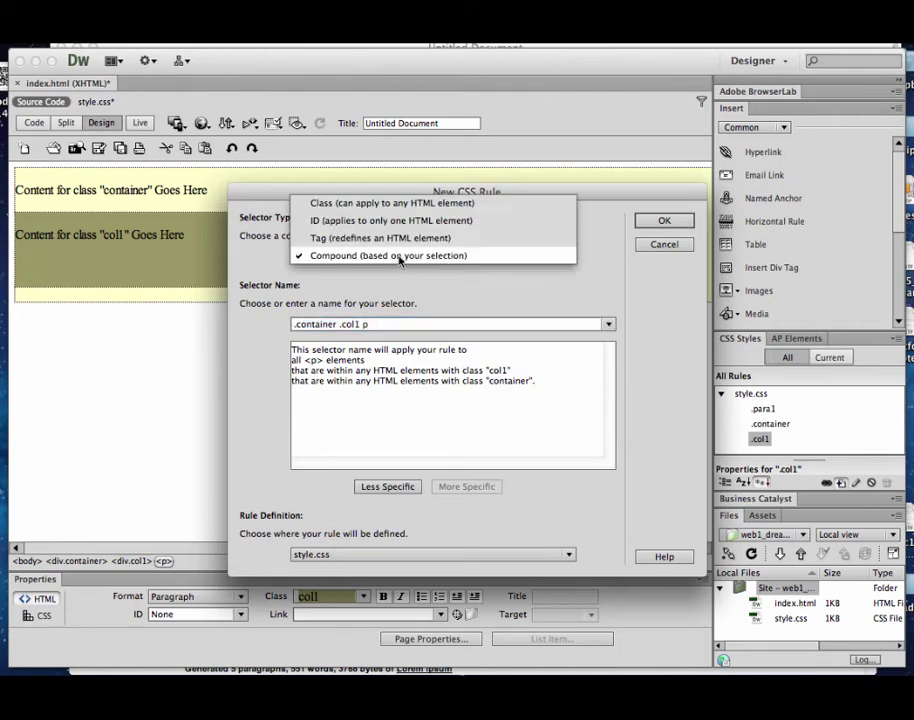
{"action": "left_click", "coordinate": [336, 206]}
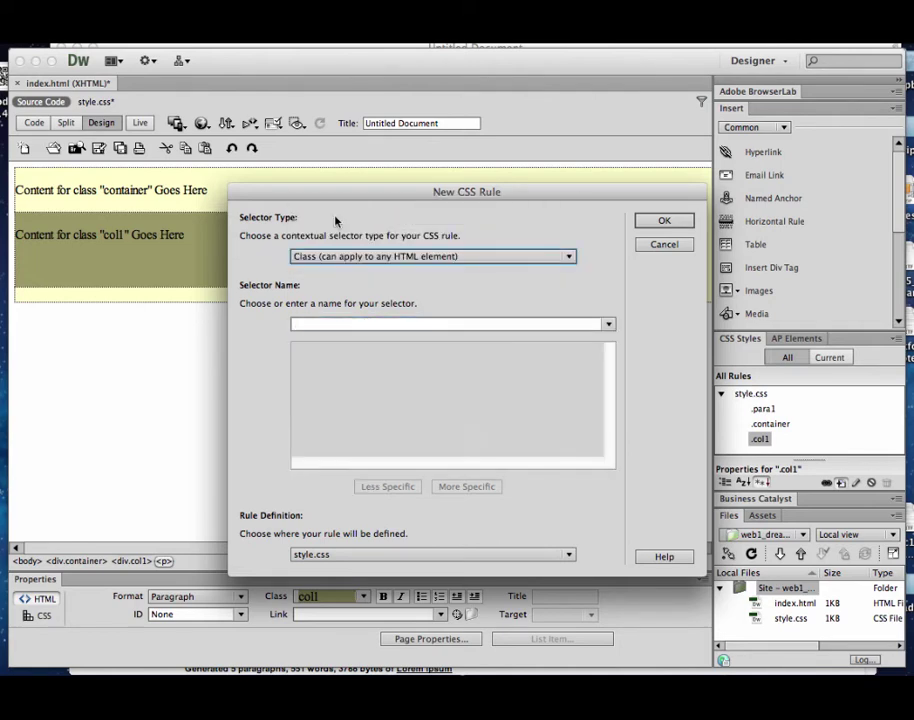
{"action": "left_click", "coordinate": [317, 325]}
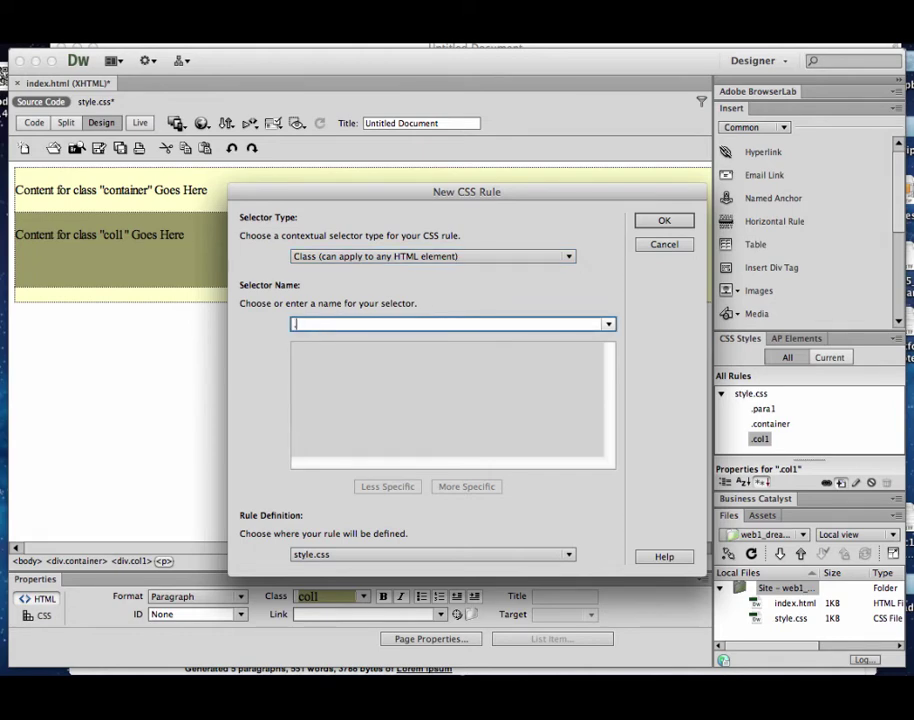
{"action": "type", "text": ".col2"}
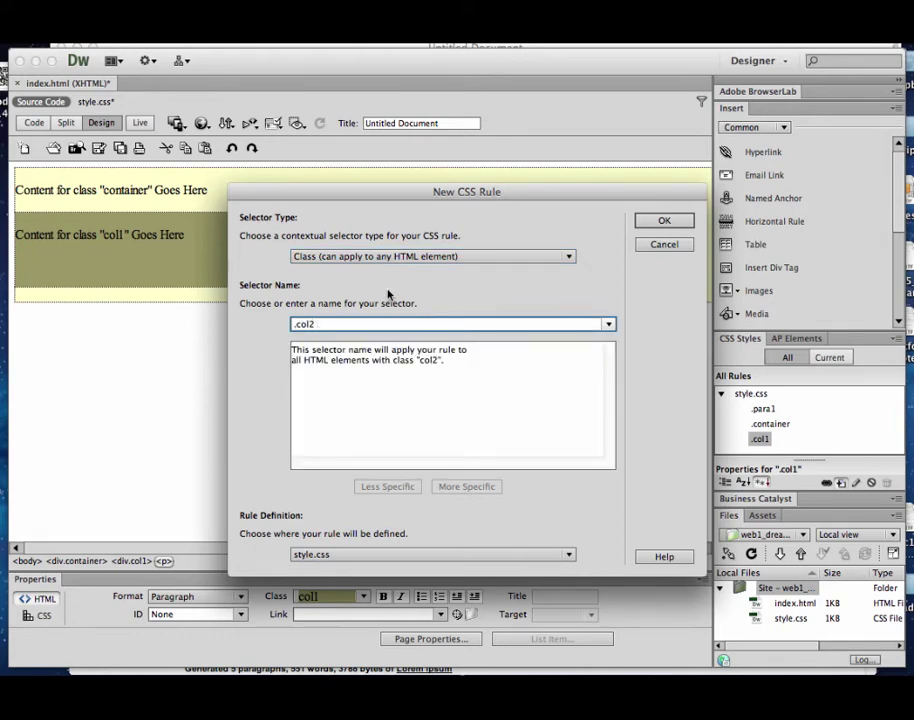
{"action": "double_click", "coordinate": [318, 325]}
{"action": "left_click", "coordinate": [318, 325]}
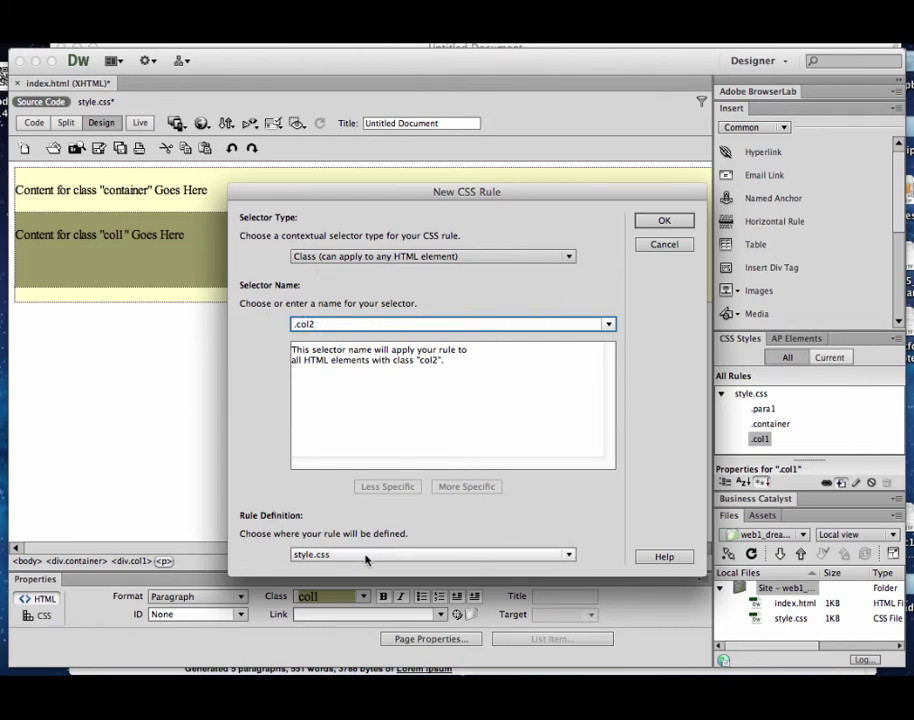
{"action": "left_click", "coordinate": [663, 243]}
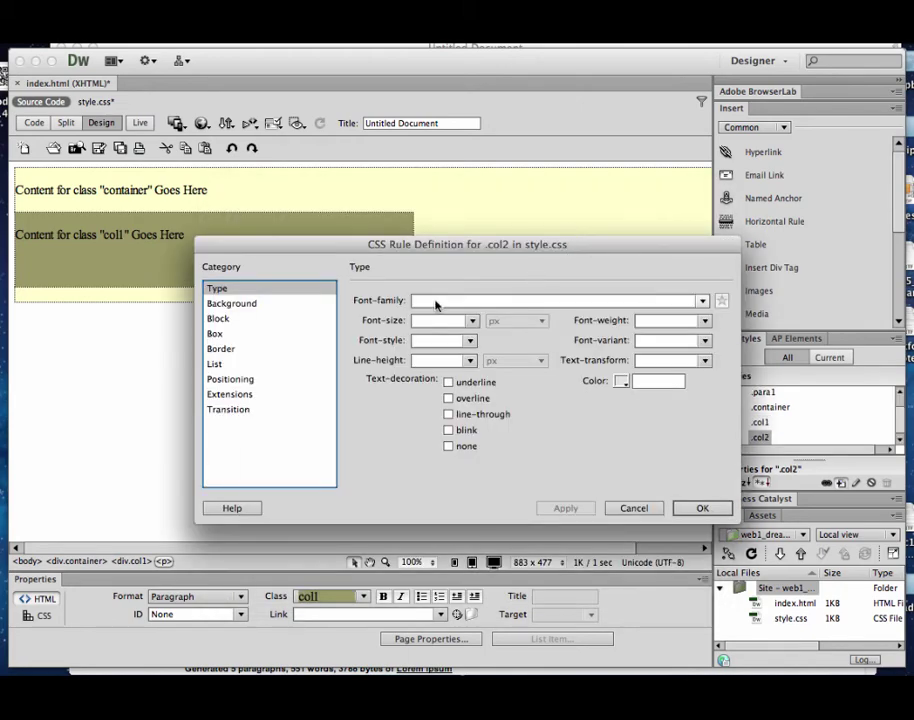
Step: Set the background color of the .col2 rule to tan, #C96
{"action": "left_click", "coordinate": [246, 303]}
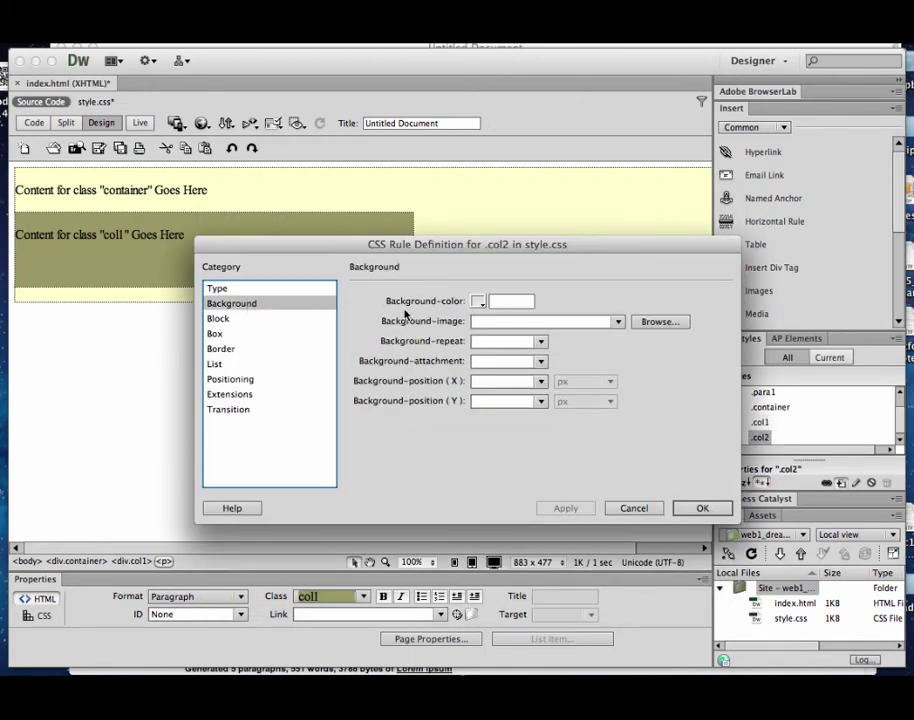
{"action": "left_click", "coordinate": [484, 301]}
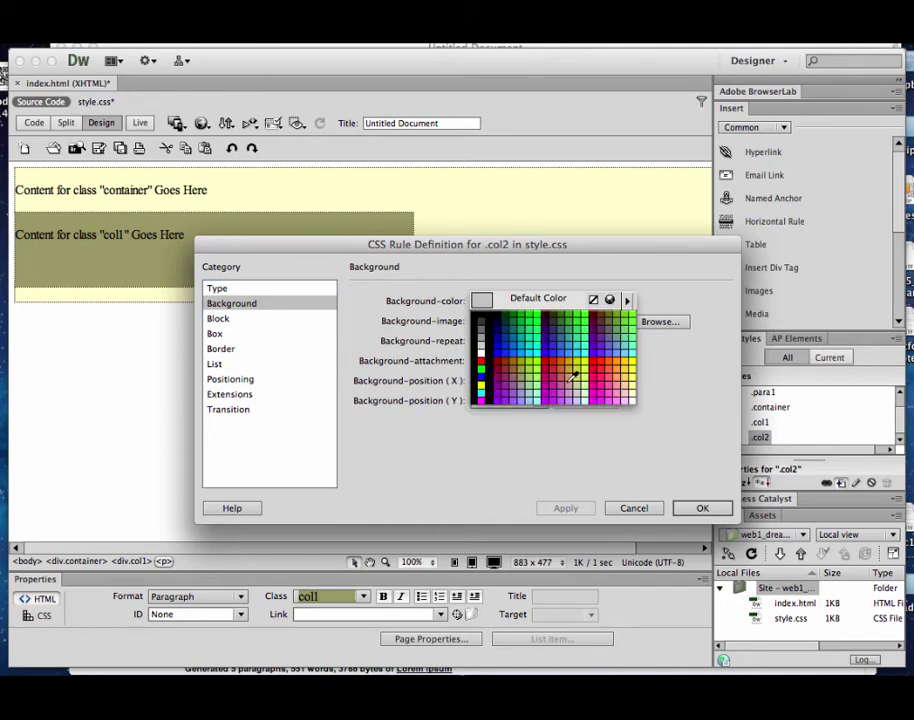
{"action": "left_click", "coordinate": [574, 370]}
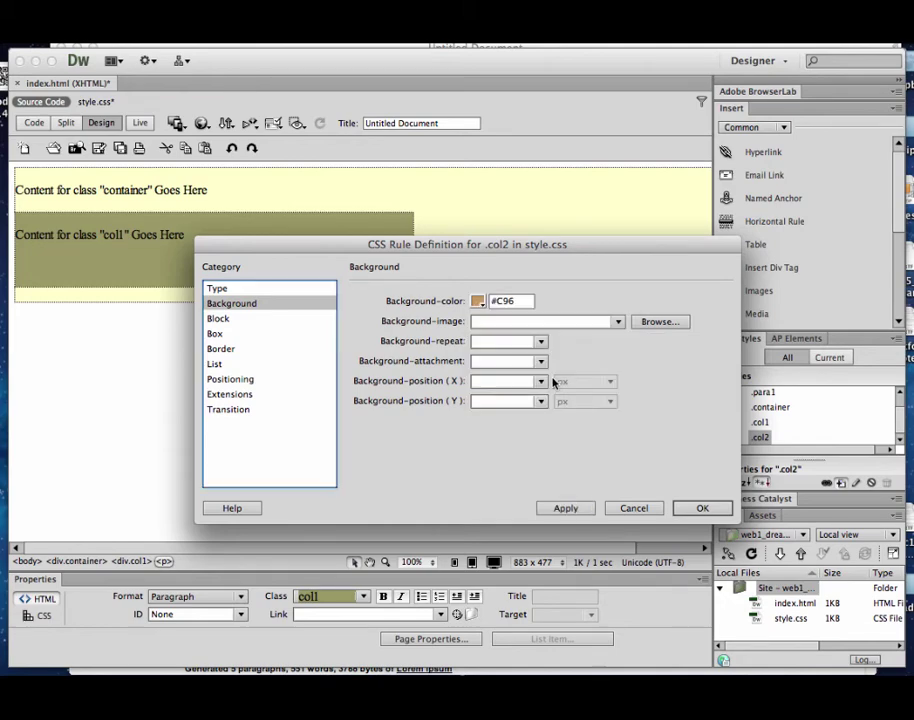
Step: Set the .col2 box width to 455 px and its float to right, and accept the rule definition
{"action": "left_click", "coordinate": [229, 336]}
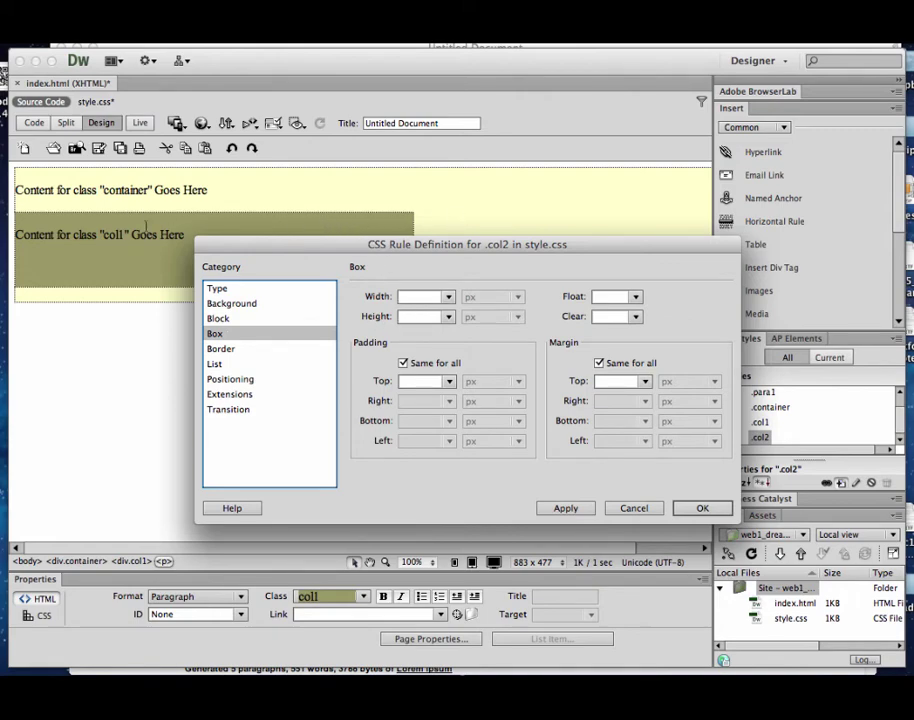
{"action": "left_click", "coordinate": [410, 298]}
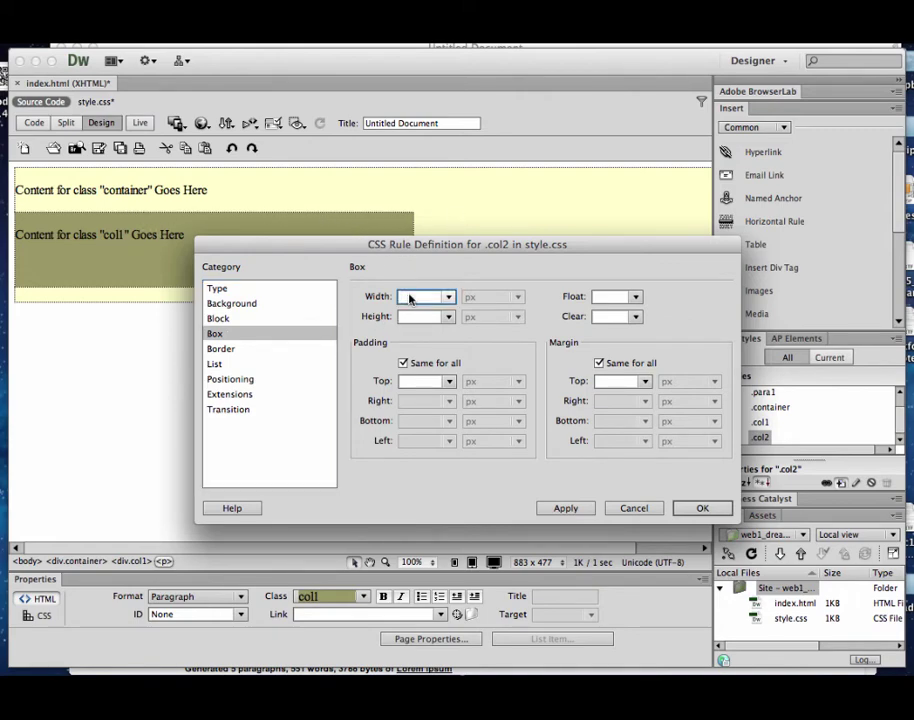
{"action": "type", "text": "455"}
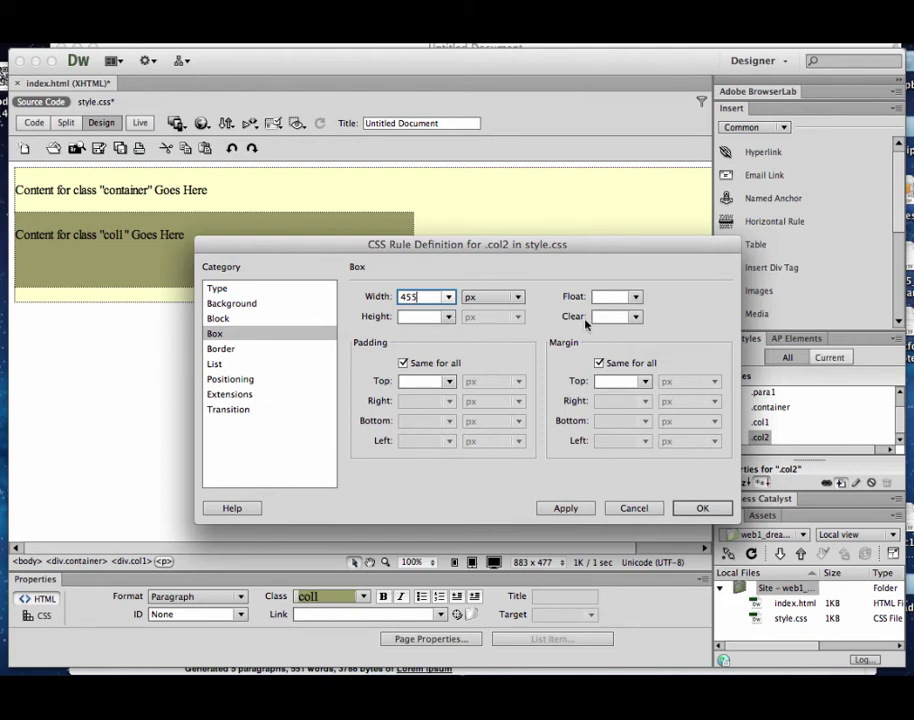
{"action": "left_click", "coordinate": [635, 297]}
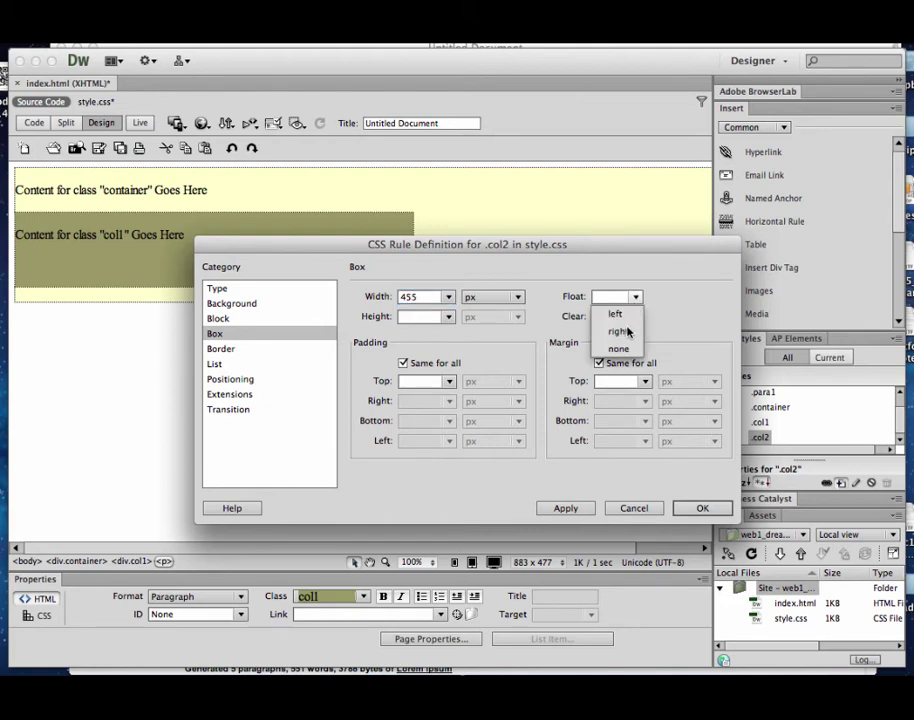
{"action": "left_click", "coordinate": [624, 332]}
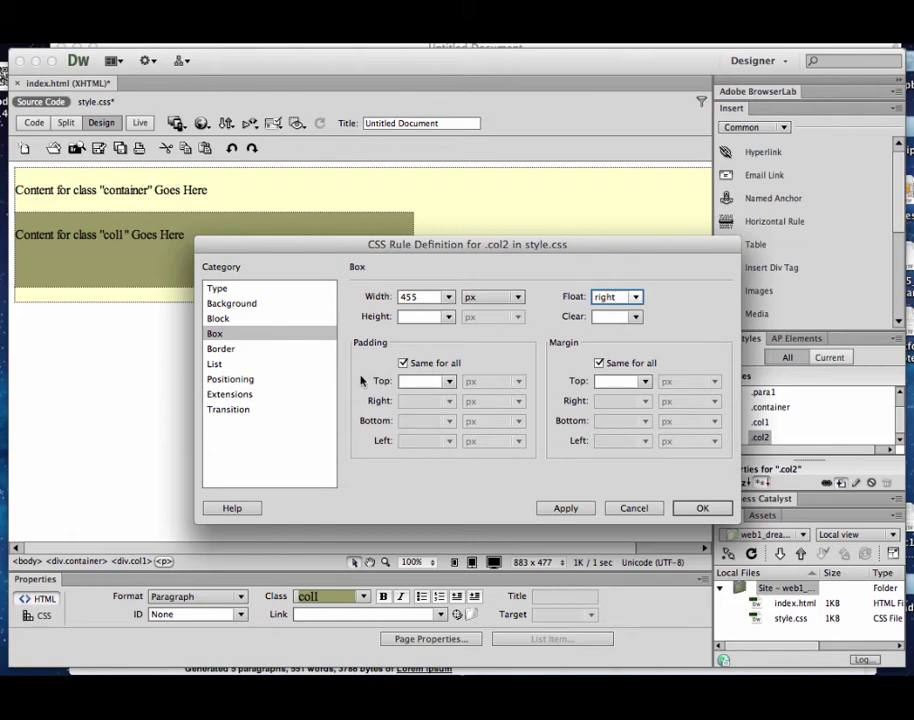
{"action": "left_click", "coordinate": [700, 508]}
Step: Place the insertion point in the container outside the col1 div and show the source code of index.html
{"action": "triple_click", "coordinate": [422, 252]}
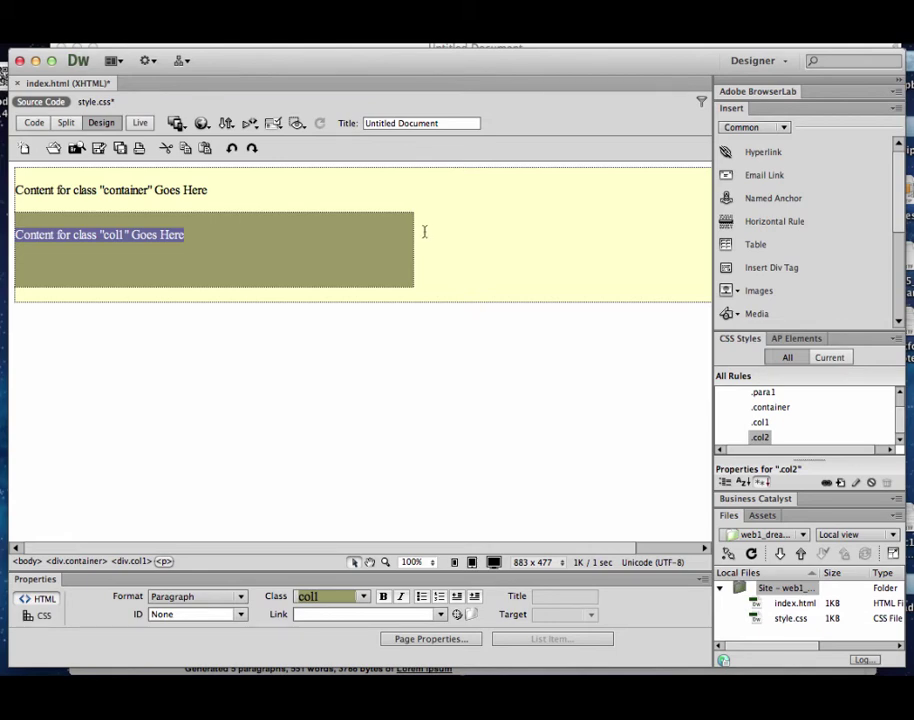
{"action": "left_click", "coordinate": [426, 226]}
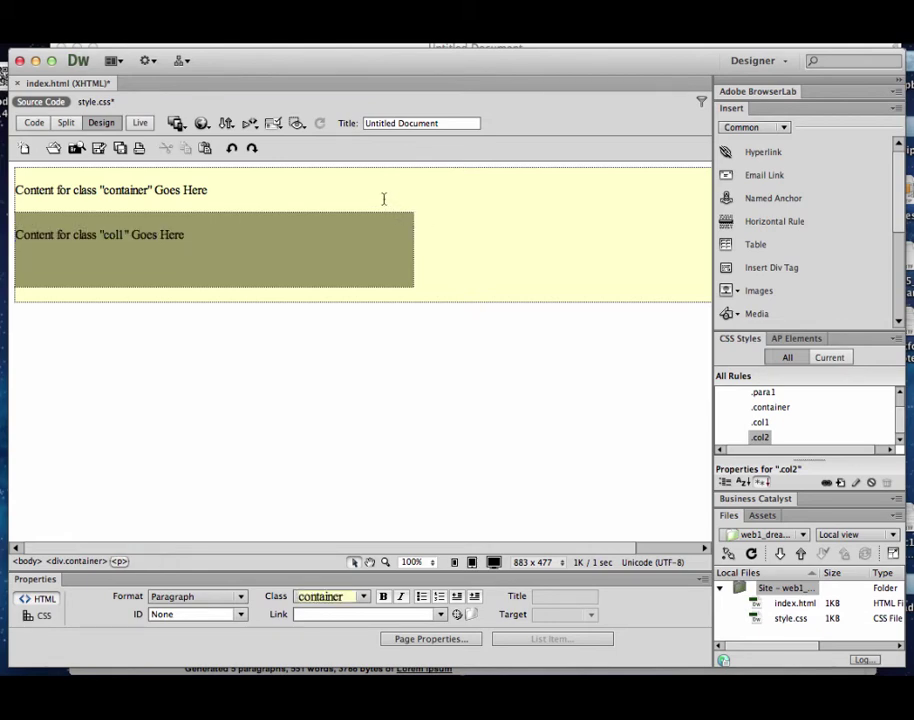
{"action": "left_click", "coordinate": [381, 198]}
{"action": "left_click", "coordinate": [420, 223]}
{"action": "left_click", "coordinate": [420, 262]}
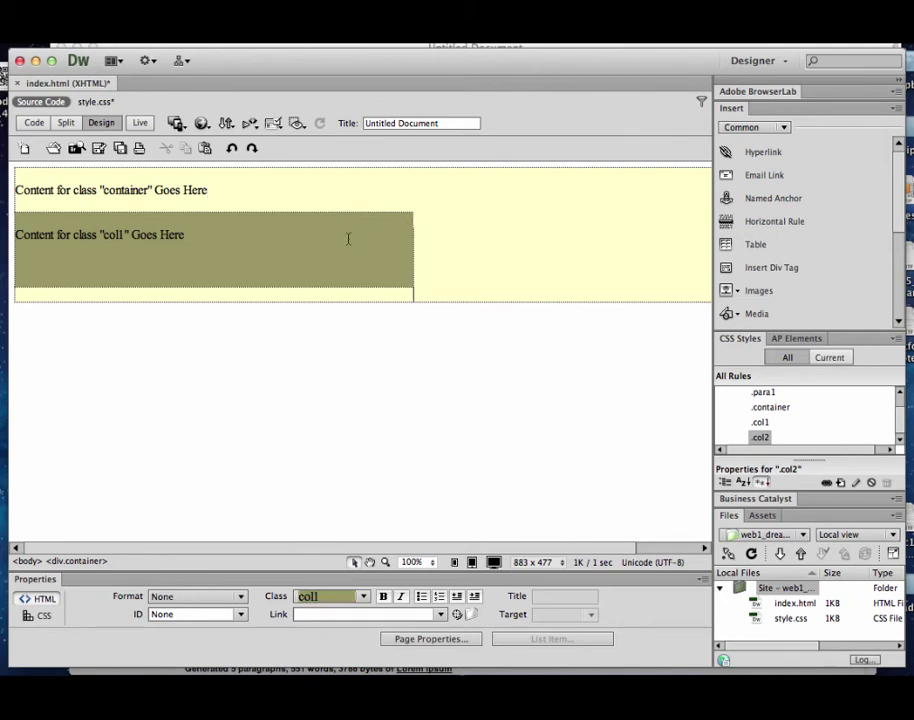
{"action": "left_click", "coordinate": [347, 239]}
{"action": "left_click", "coordinate": [421, 219]}
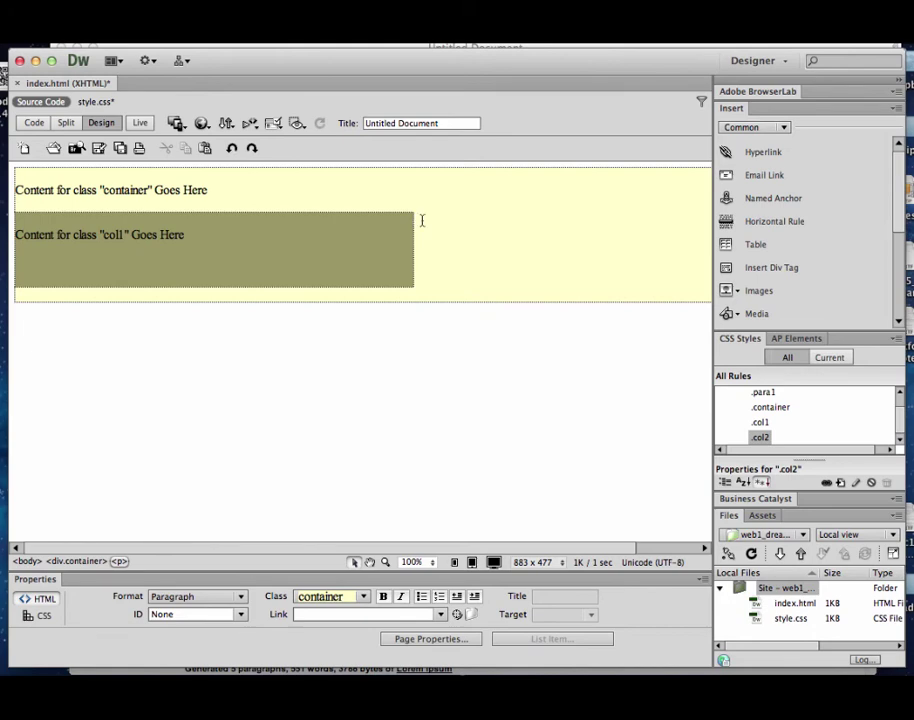
{"action": "left_click", "coordinate": [30, 123]}
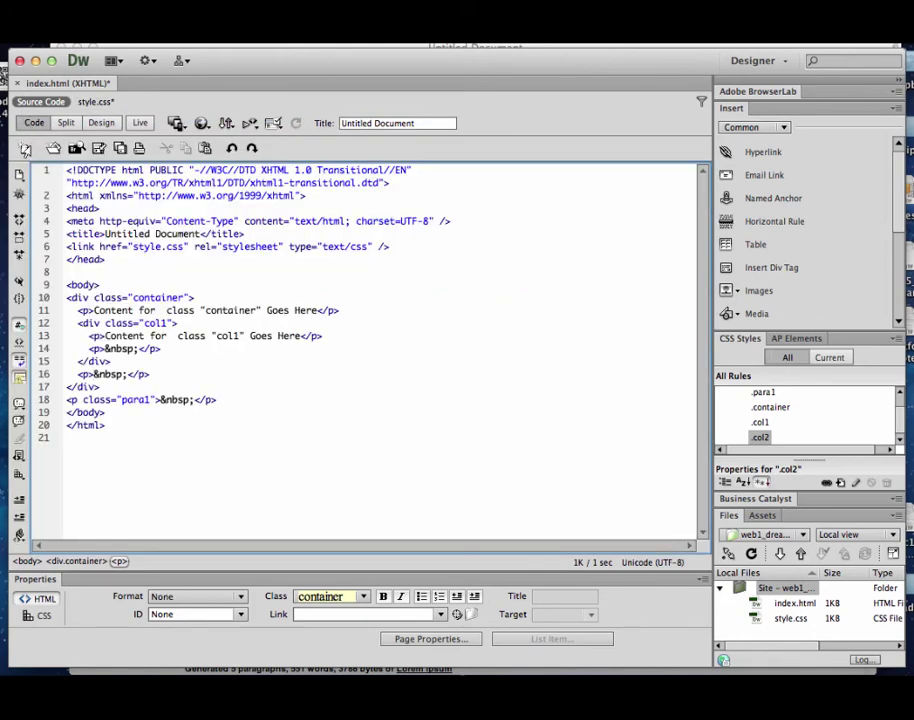
Step: Examine the col1 div block inside the container in the source code, and return to the design view
{"action": "left_click", "coordinate": [110, 386]}
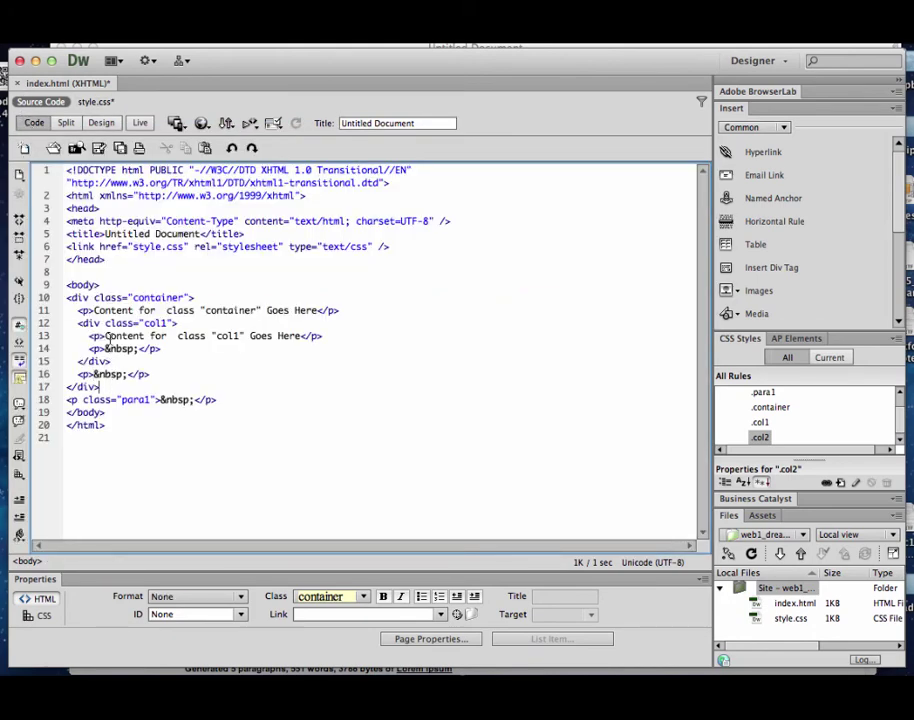
{"action": "left_click_drag", "start_coordinate": [80, 323], "coordinate": [150, 373]}
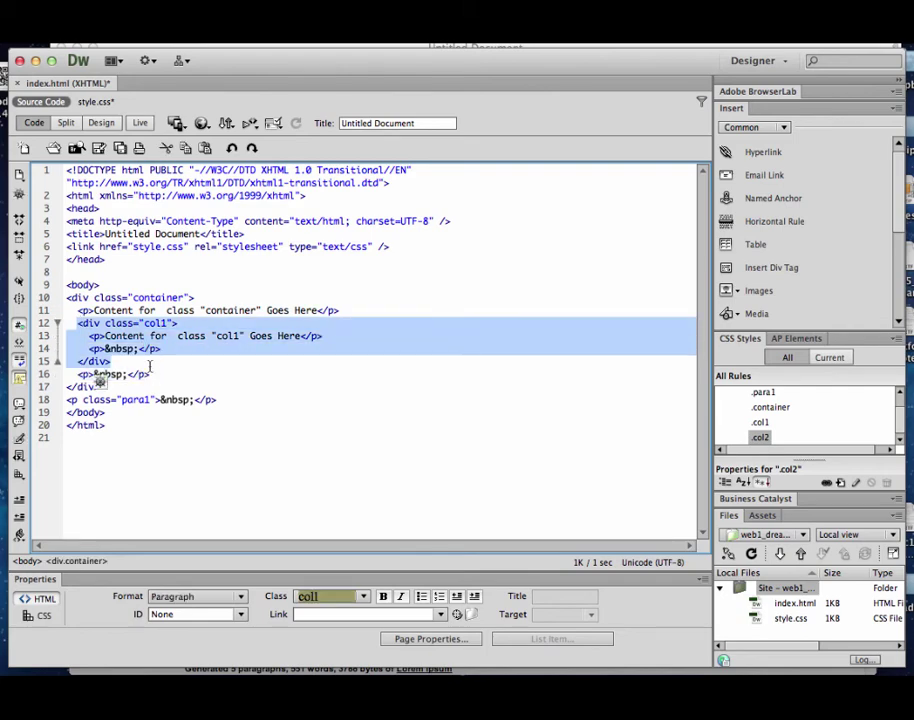
{"action": "left_click", "coordinate": [150, 371]}
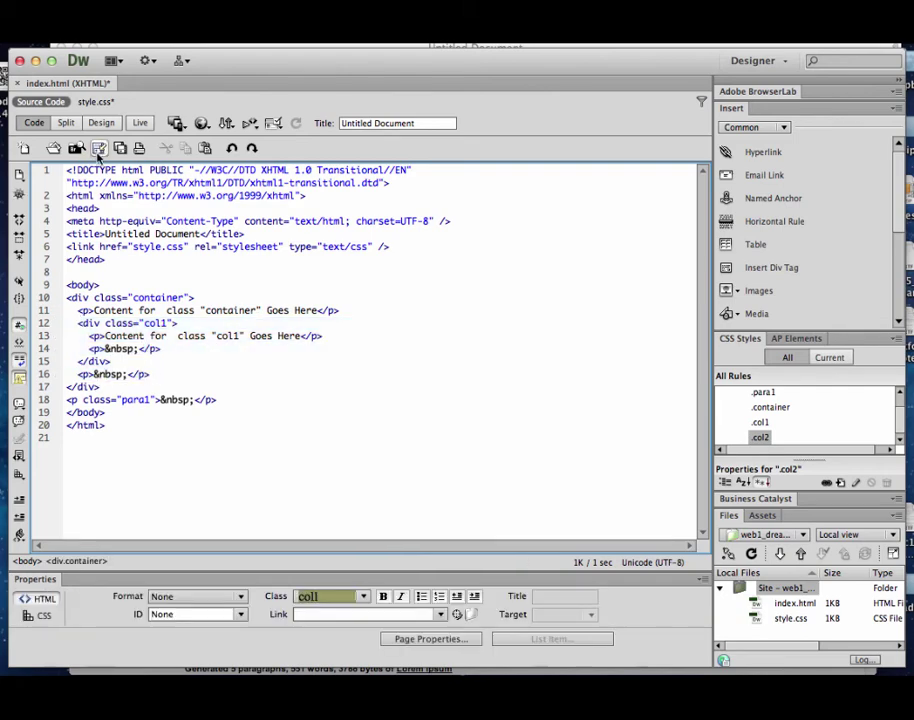
{"action": "left_click", "coordinate": [101, 122]}
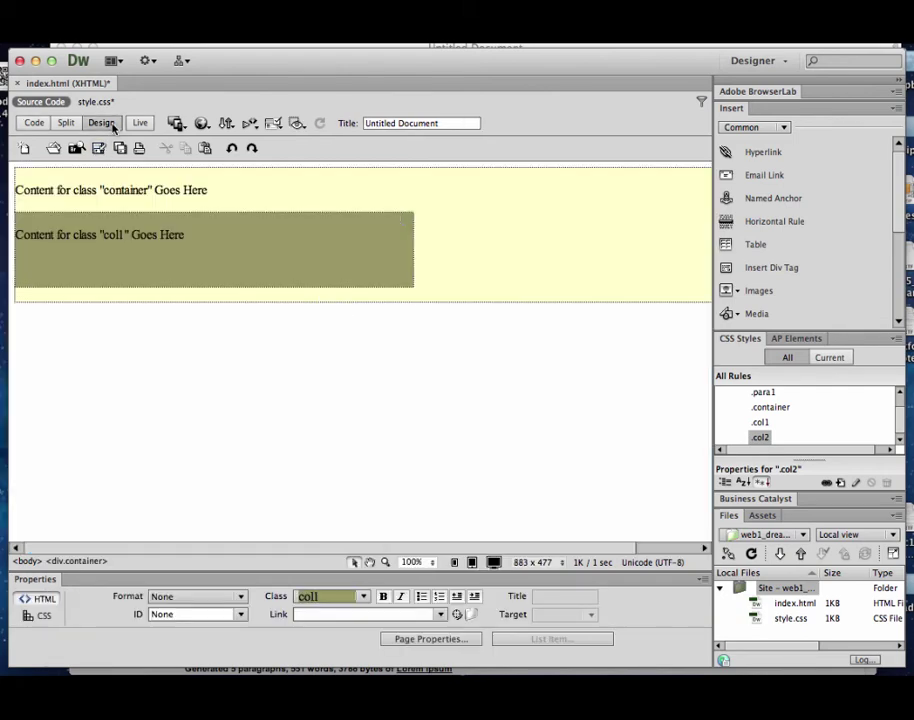
Step: Insert a div tag with class col2 at the container's empty paragraph beside the col1 div
{"action": "left_click", "coordinate": [426, 216]}
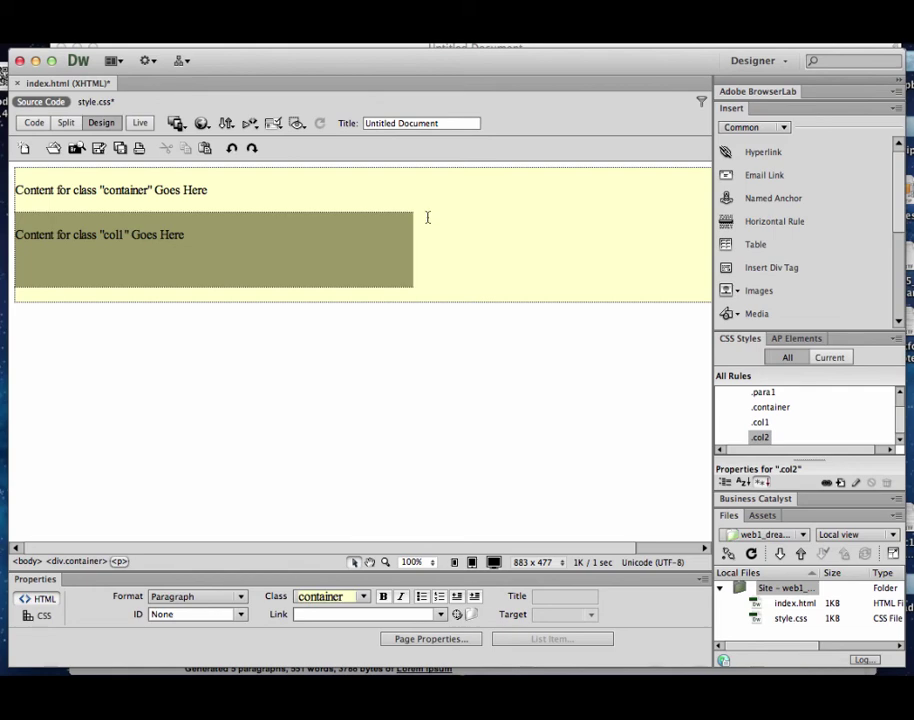
{"action": "left_click", "coordinate": [768, 267]}
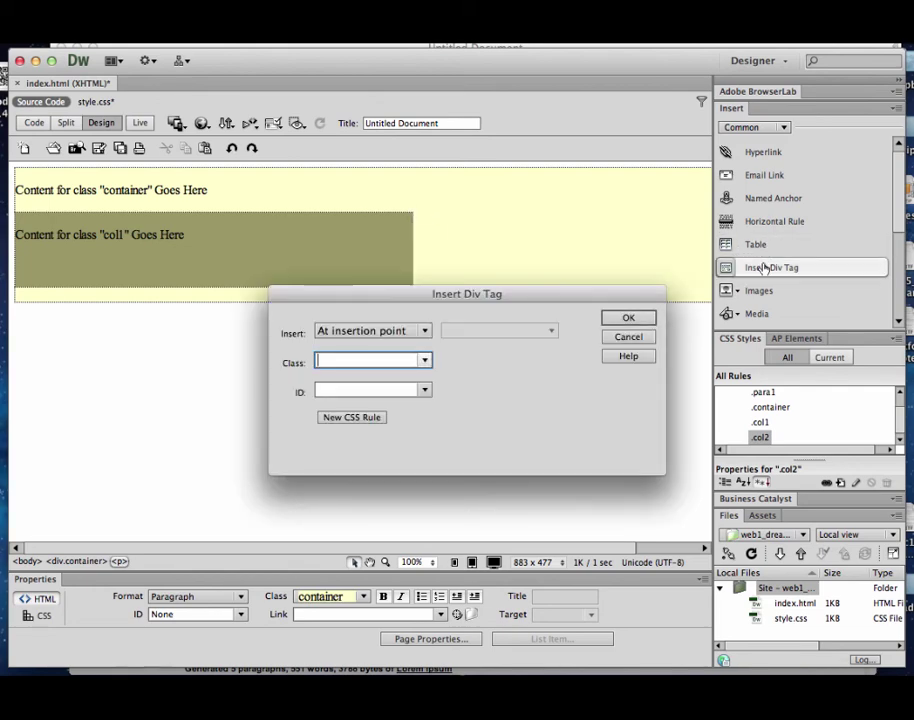
{"action": "left_click", "coordinate": [426, 360]}
{"action": "left_click", "coordinate": [395, 395]}
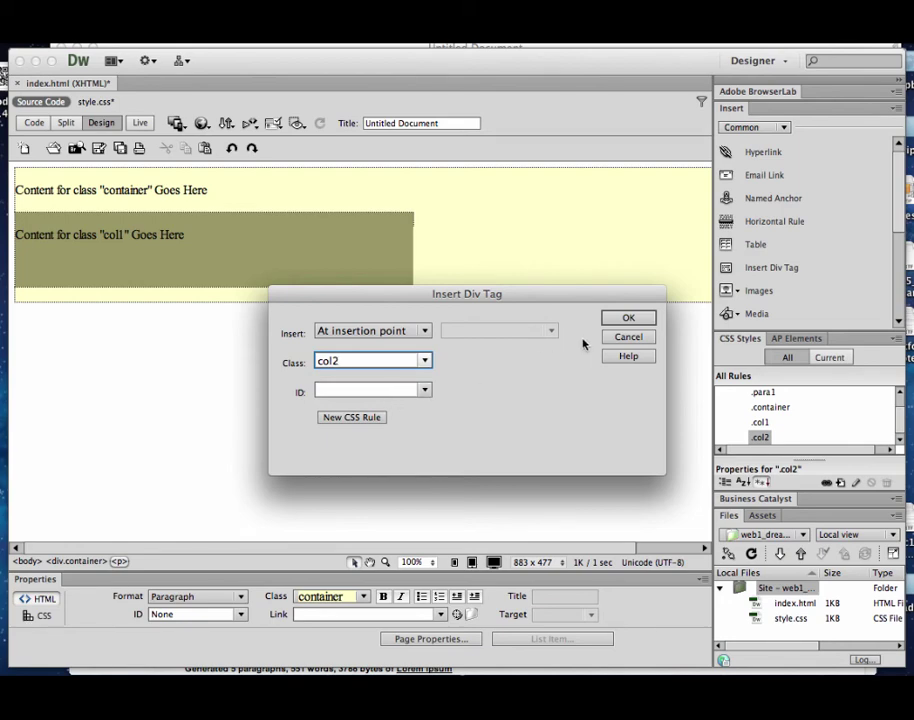
{"action": "left_click", "coordinate": [629, 318]}
Step: Add a paragraph reading "ksdjklsdjflskjdflsjd" below the placeholder text in the col2 div
{"action": "left_click", "coordinate": [636, 228]}
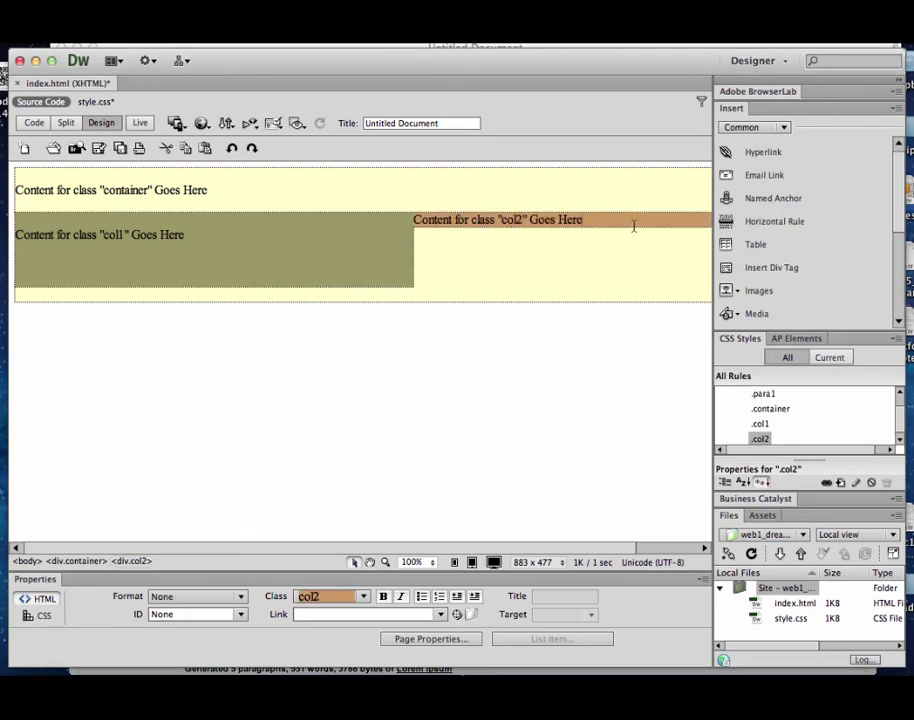
{"action": "key", "text": "Return"}
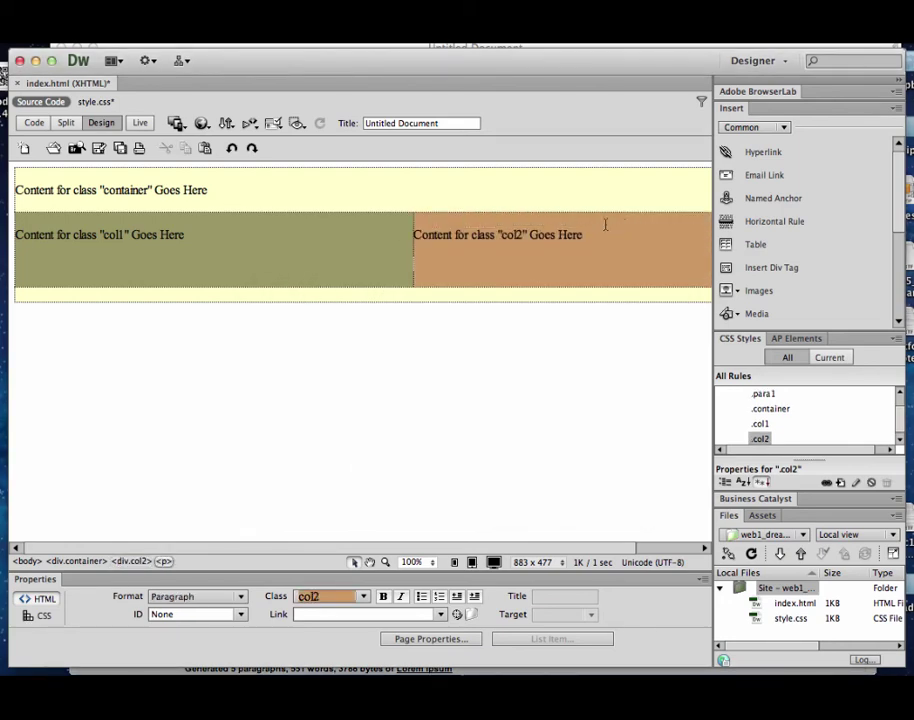
{"action": "type", "text": "ksdjklsdjflskjdflsjd"}
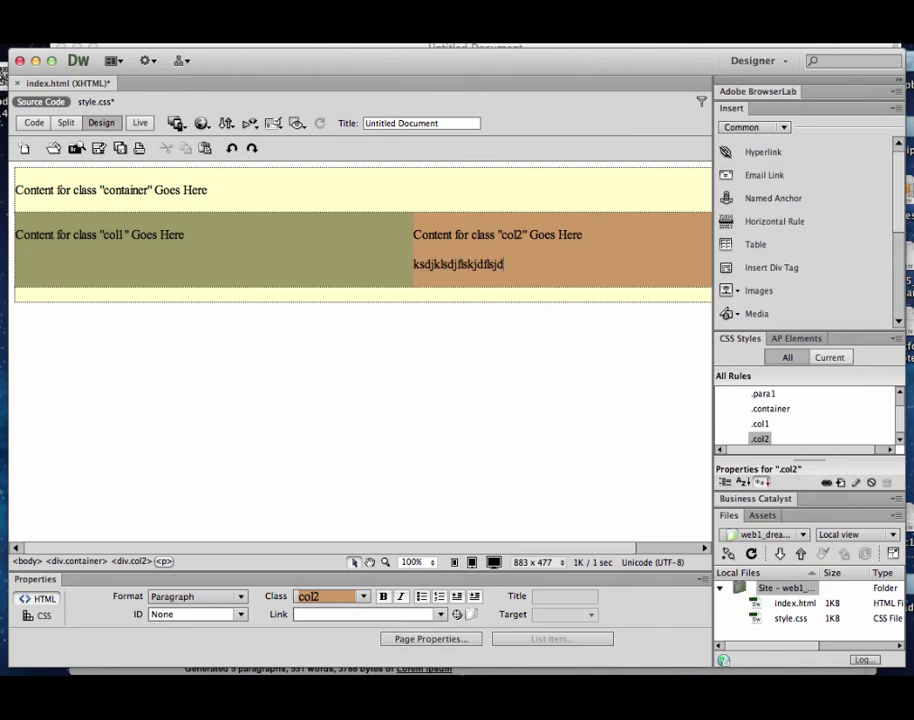
Step: Save index.html and style.css, and reload the page in Safari to check the two-column layout
{"action": "key", "text": "super+s"}
{"action": "left_click", "coordinate": [35, 20]}
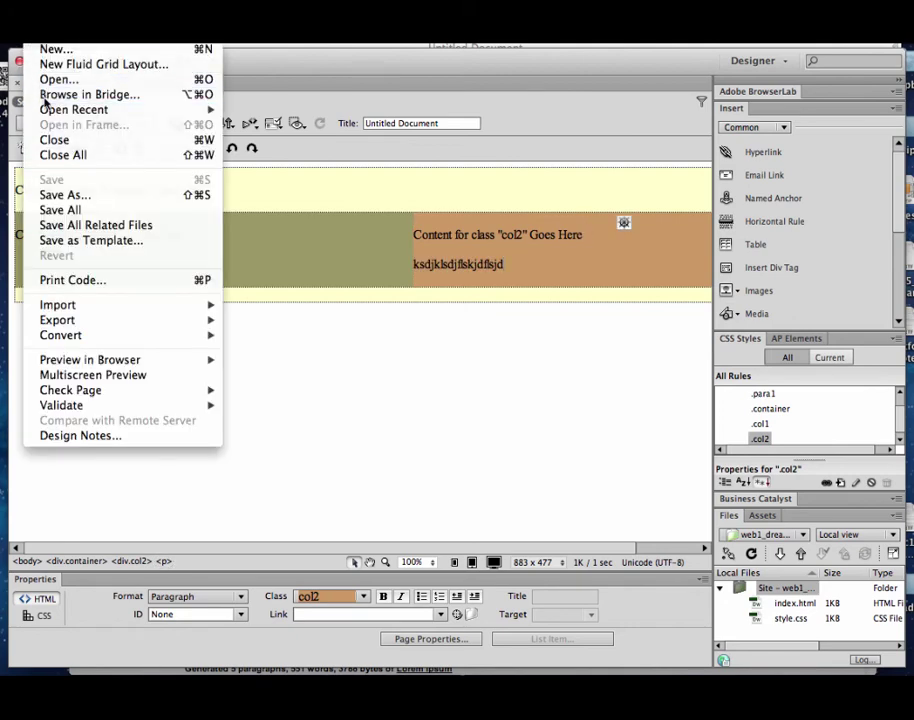
{"action": "left_click", "coordinate": [50, 208]}
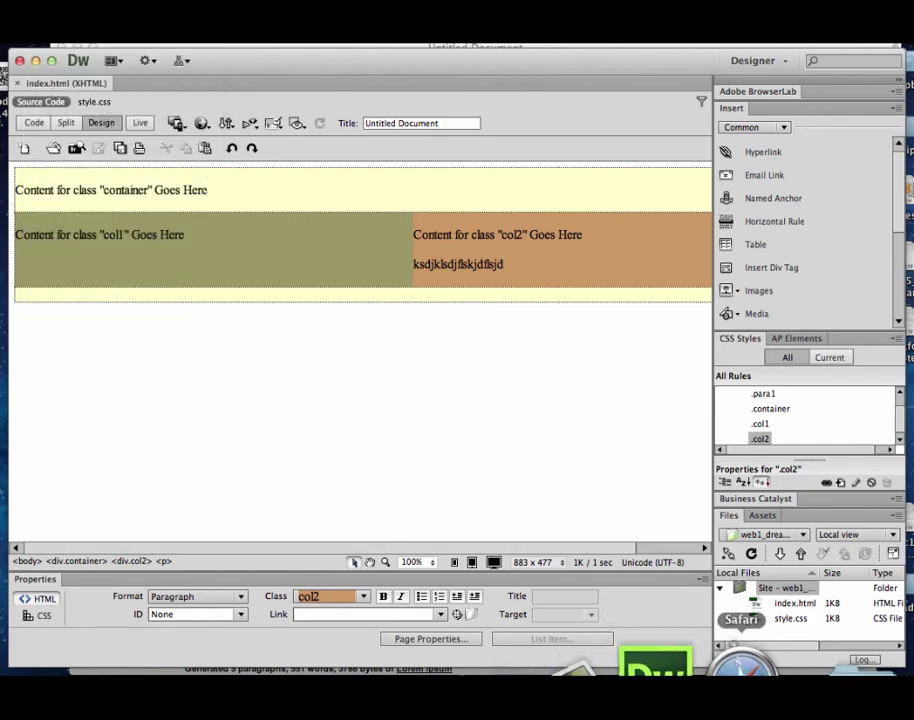
{"action": "left_click", "coordinate": [730, 704]}
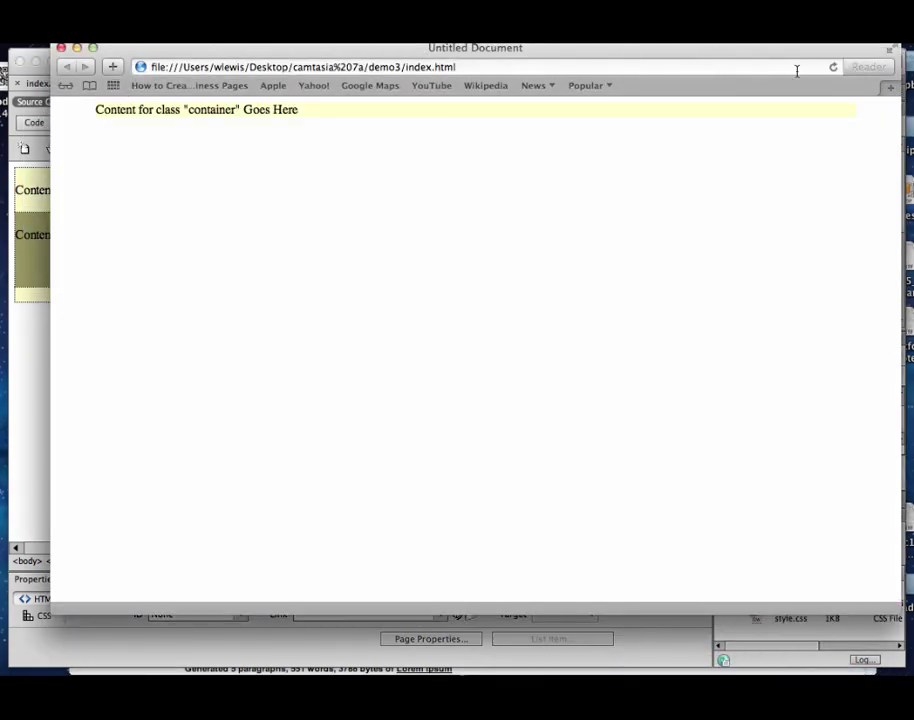
{"action": "left_click", "coordinate": [834, 68]}
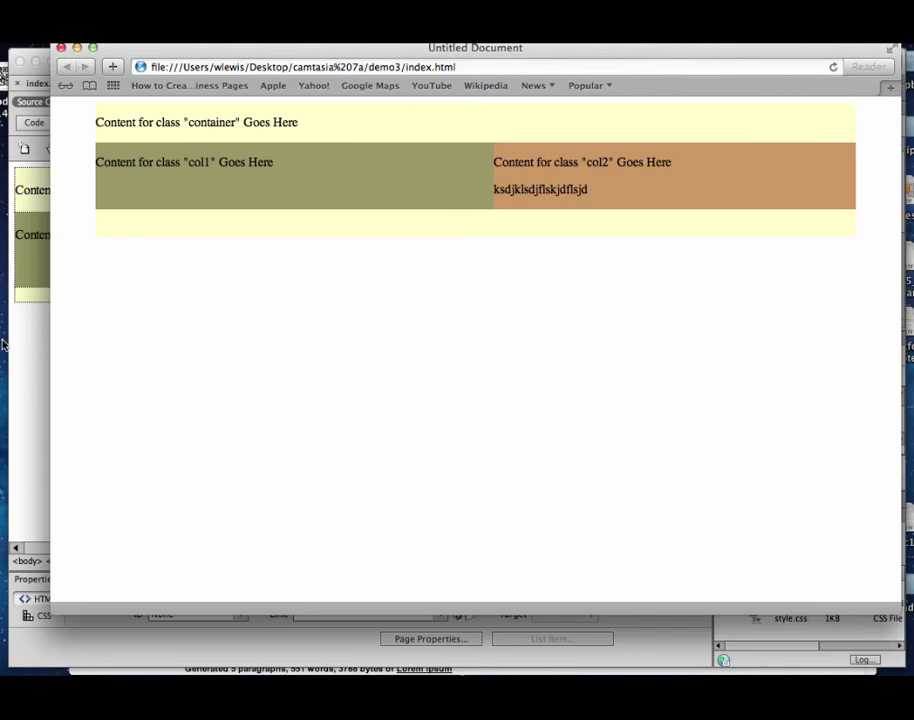
Step: Return to Dreamweaver and look over the browsers available for previewing the page
{"action": "left_click", "coordinate": [26, 371]}
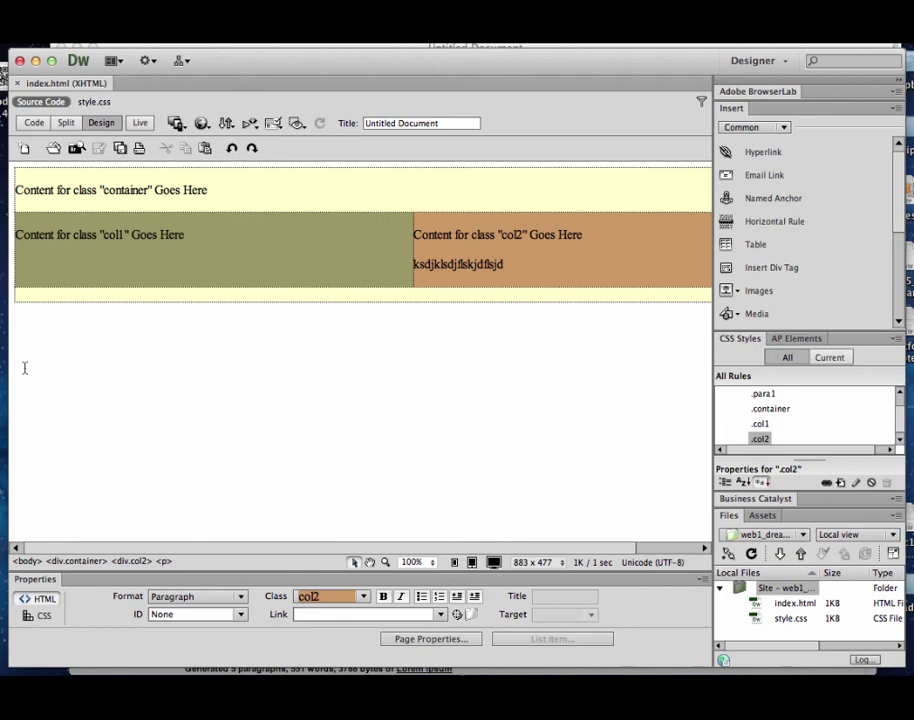
{"action": "left_click", "coordinate": [201, 125]}
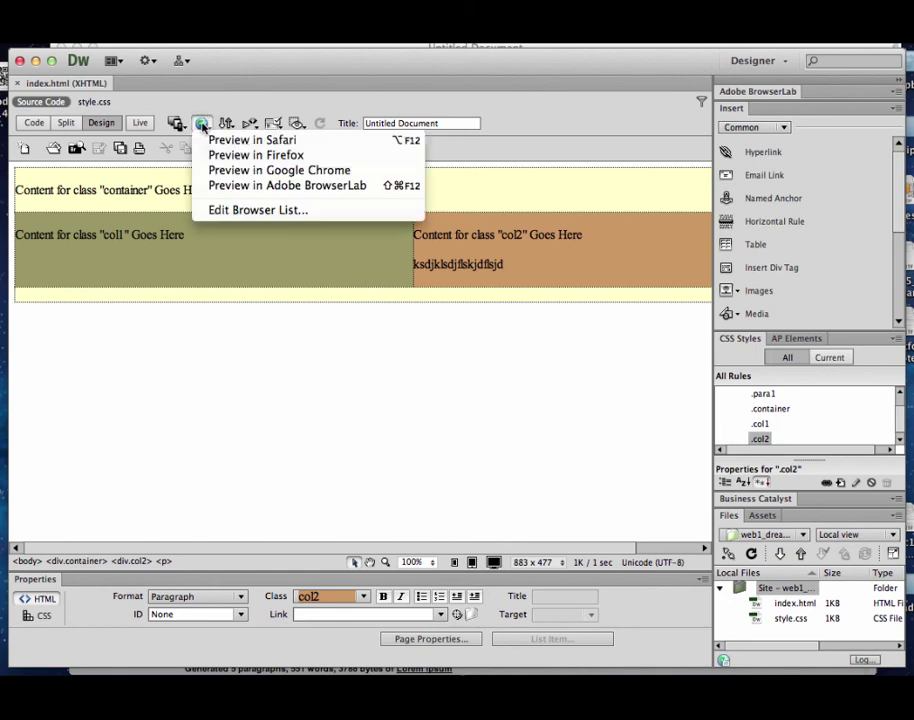
{"action": "left_click", "coordinate": [201, 125]}
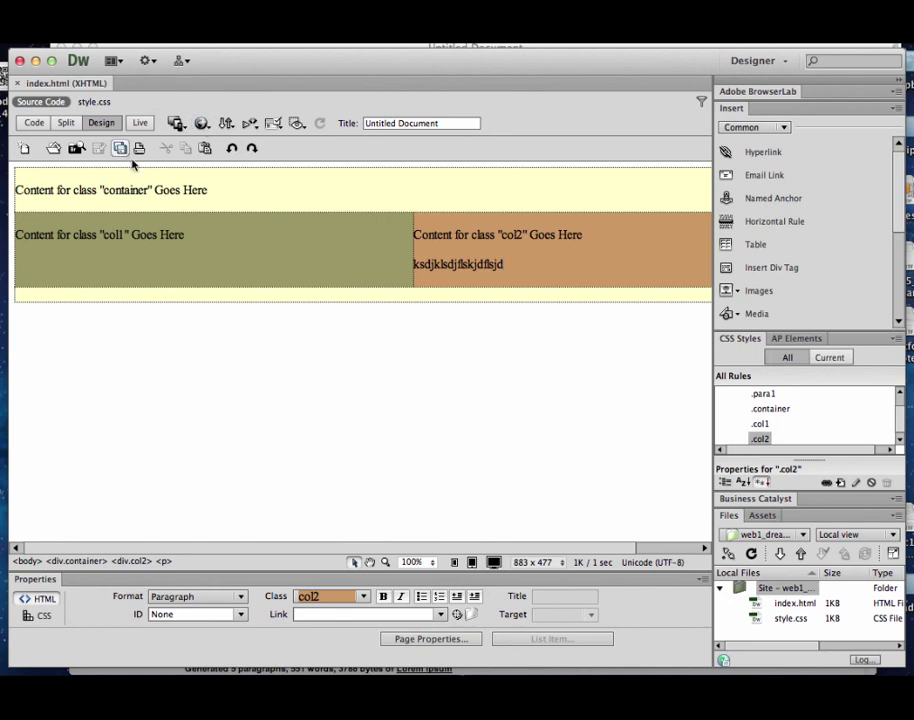
{"action": "double_click", "coordinate": [37, 191]}
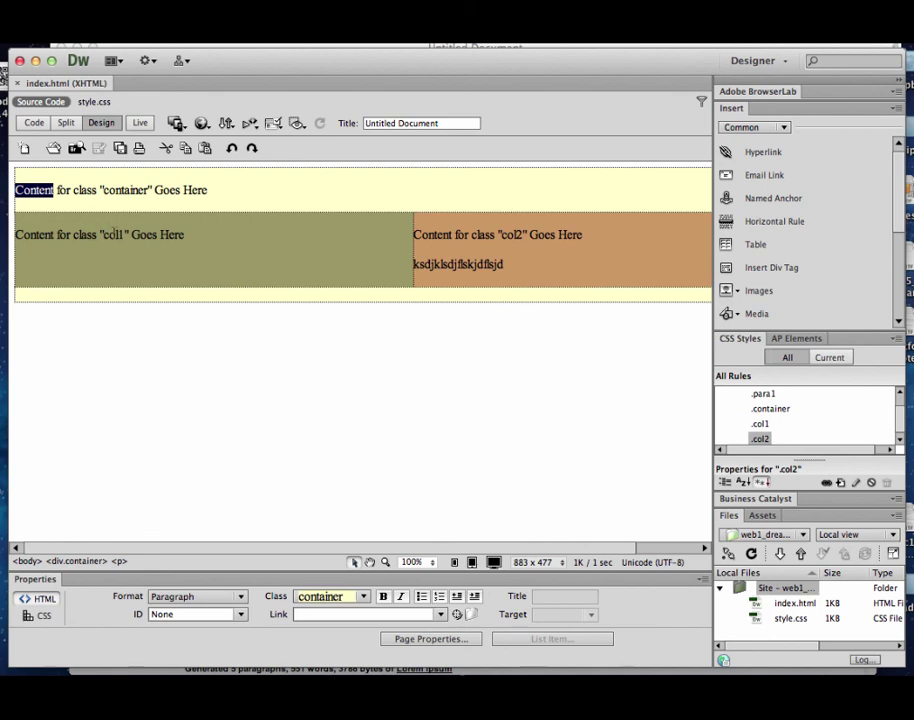
{"action": "left_click", "coordinate": [338, 229]}
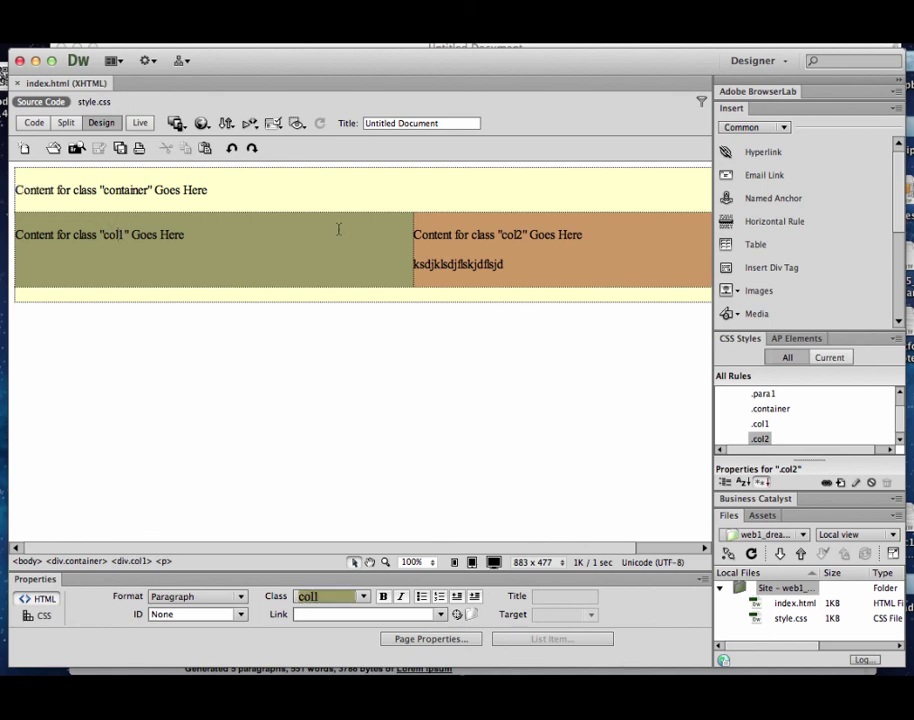
{"action": "left_click", "coordinate": [525, 264]}
{"action": "left_click", "coordinate": [284, 239]}
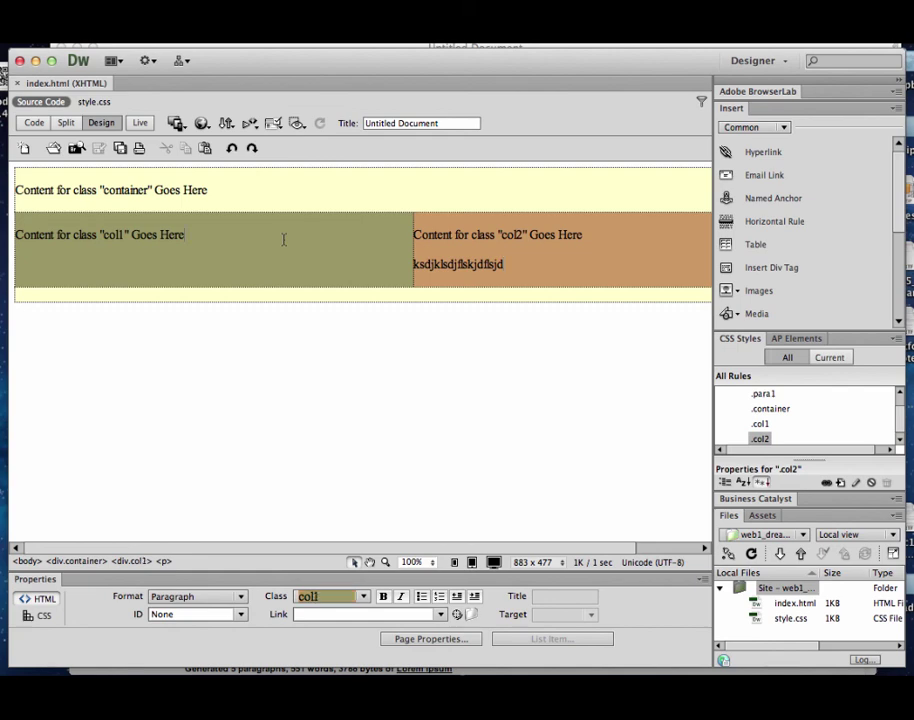
{"action": "left_click", "coordinate": [519, 264]}
{"action": "left_click", "coordinate": [590, 36]}
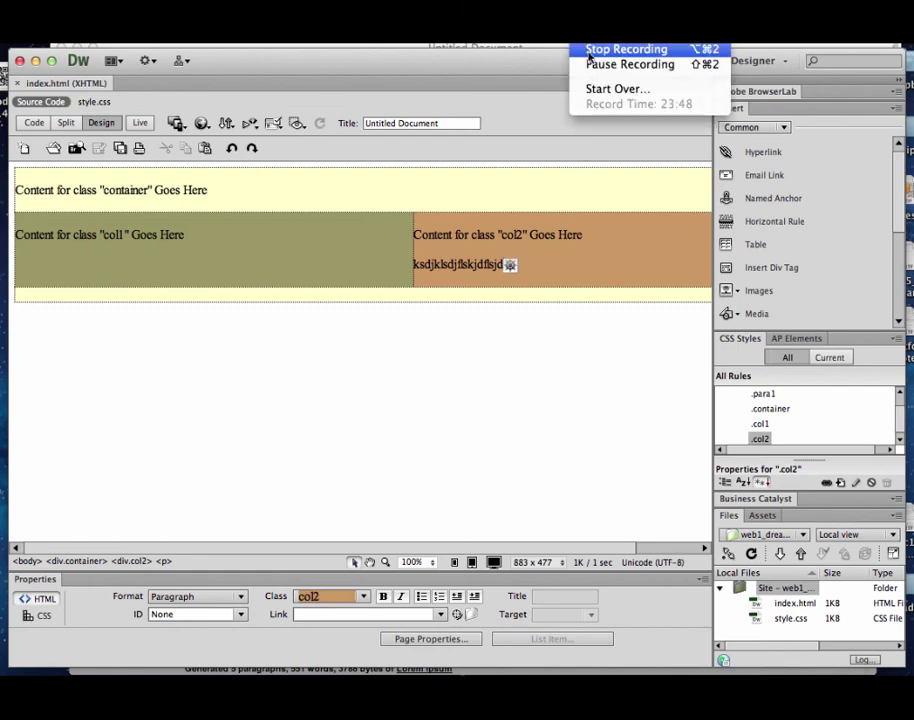